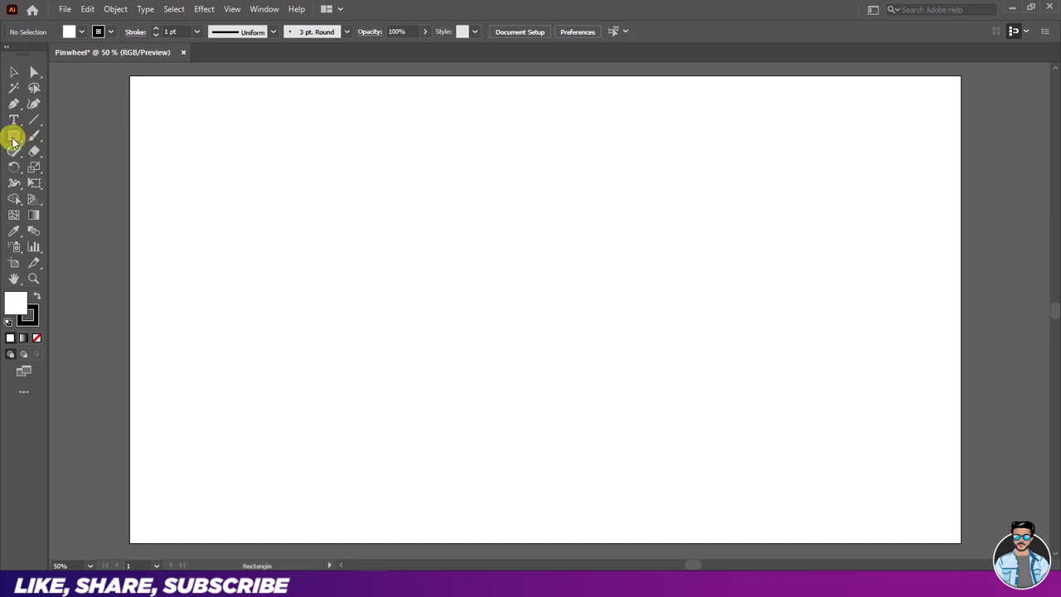
Step: Choose the Rectangle Tool with a black fill and no stroke
drag(13, 143, 48, 139)
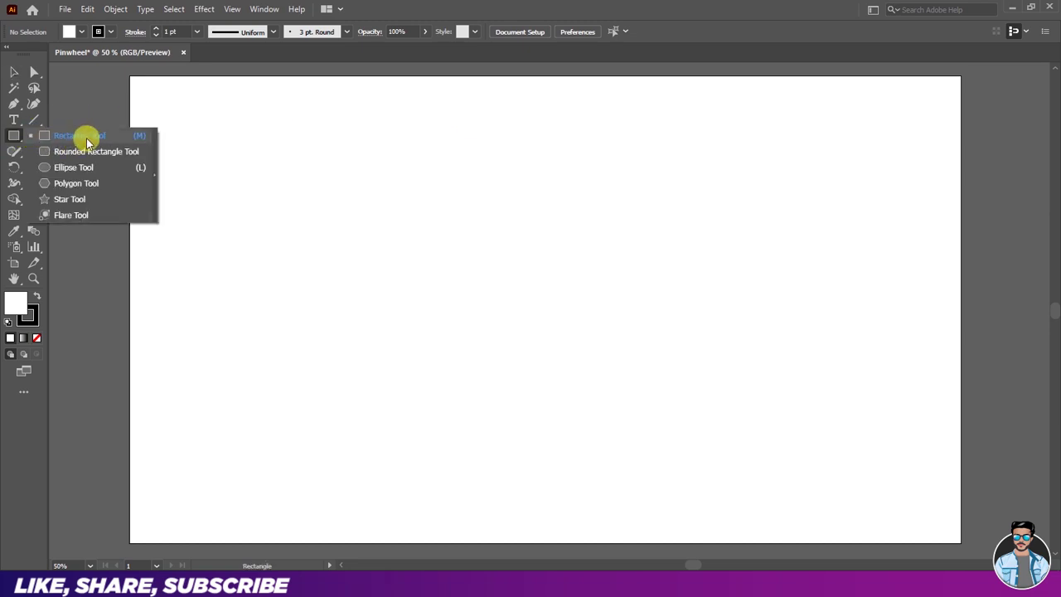
click(86, 138)
click(81, 31)
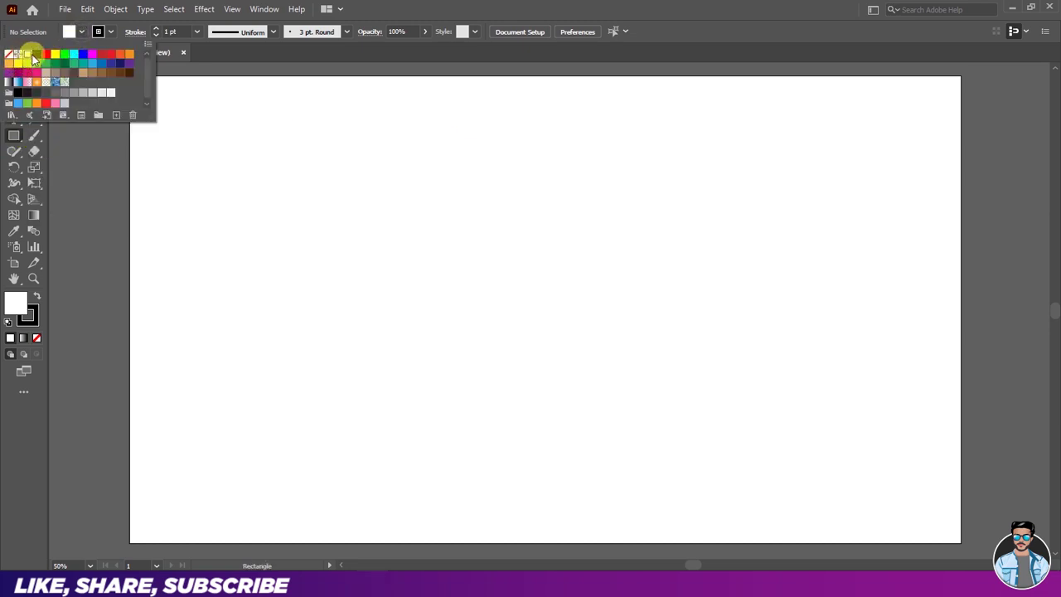
click(36, 54)
click(102, 35)
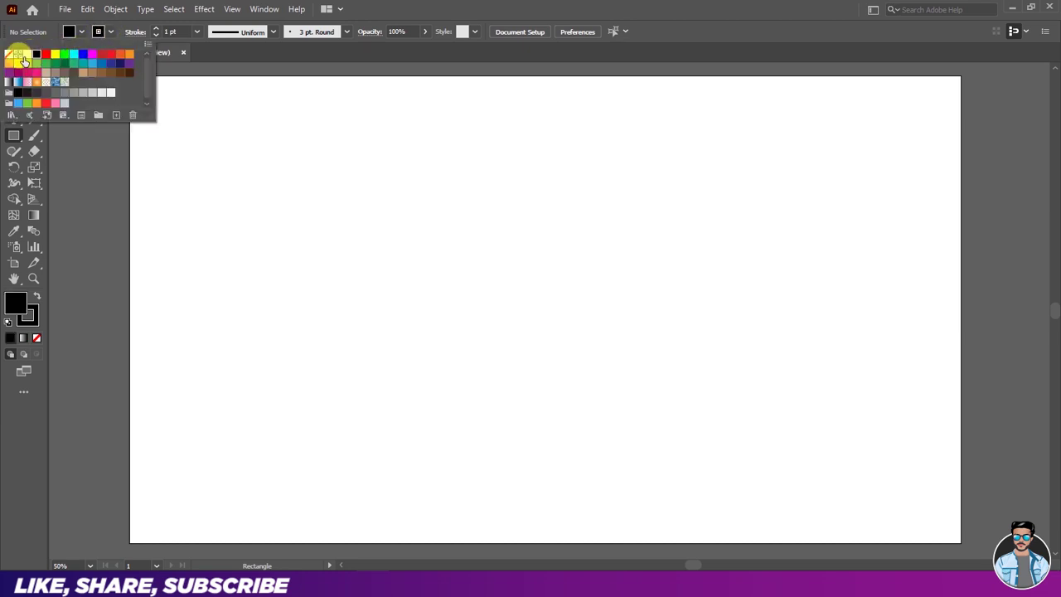
click(9, 55)
click(107, 34)
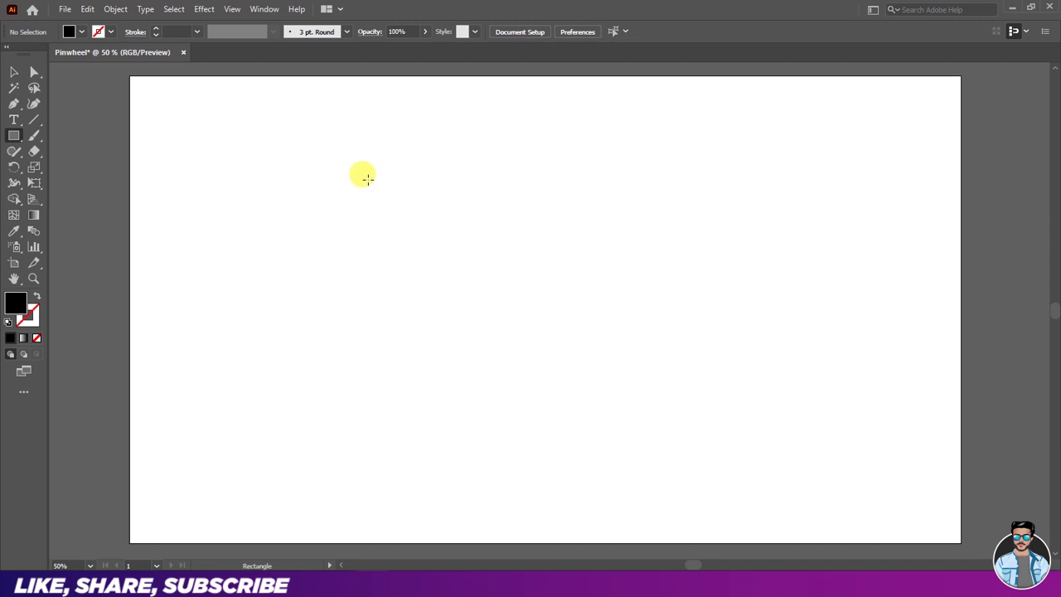
Step: Draw a large black rectangle near the middle of the artboard
drag(367, 179, 731, 405)
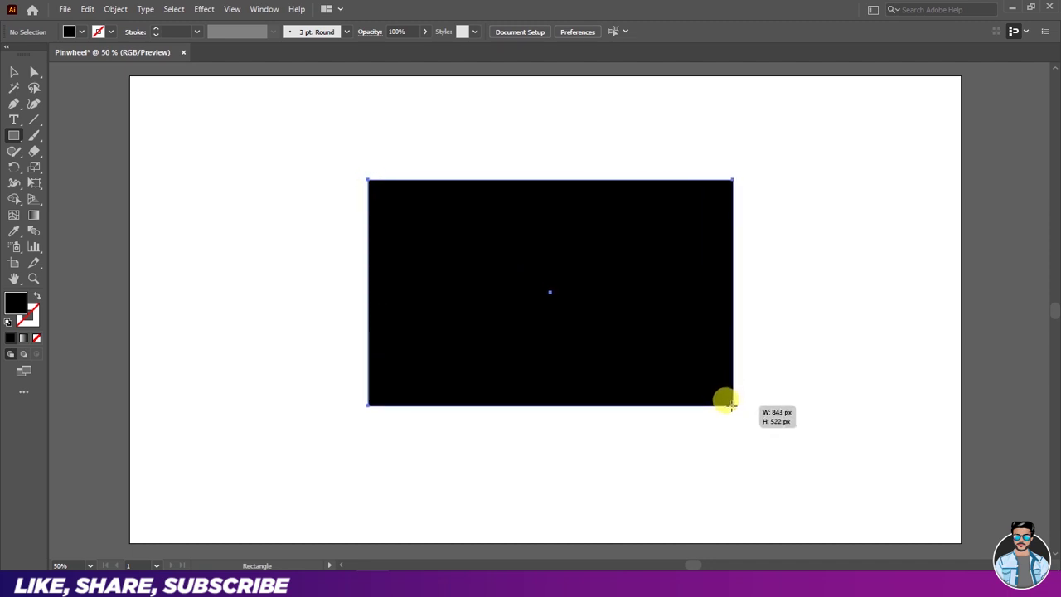
drag(731, 406, 732, 407)
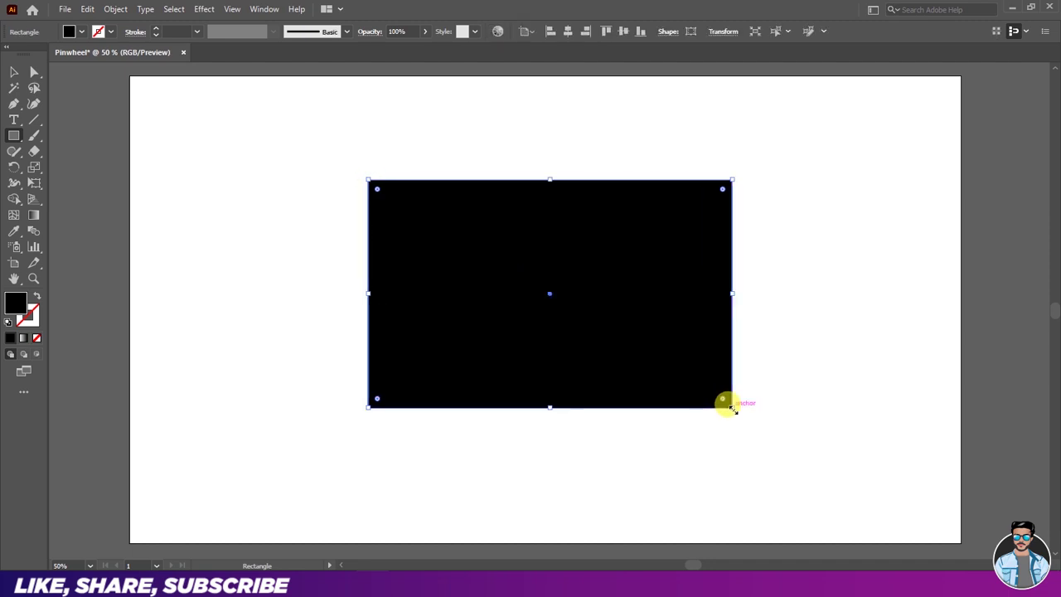
click(13, 72)
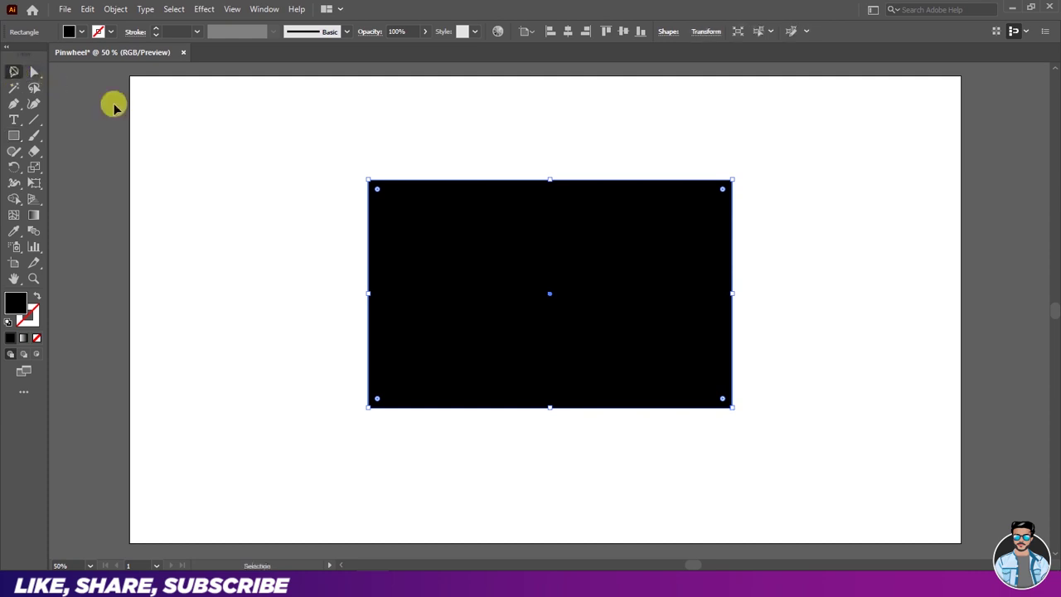
click(210, 158)
Step: Centre the rectangle horizontally and vertically on the artboard using the Align panel
click(266, 9)
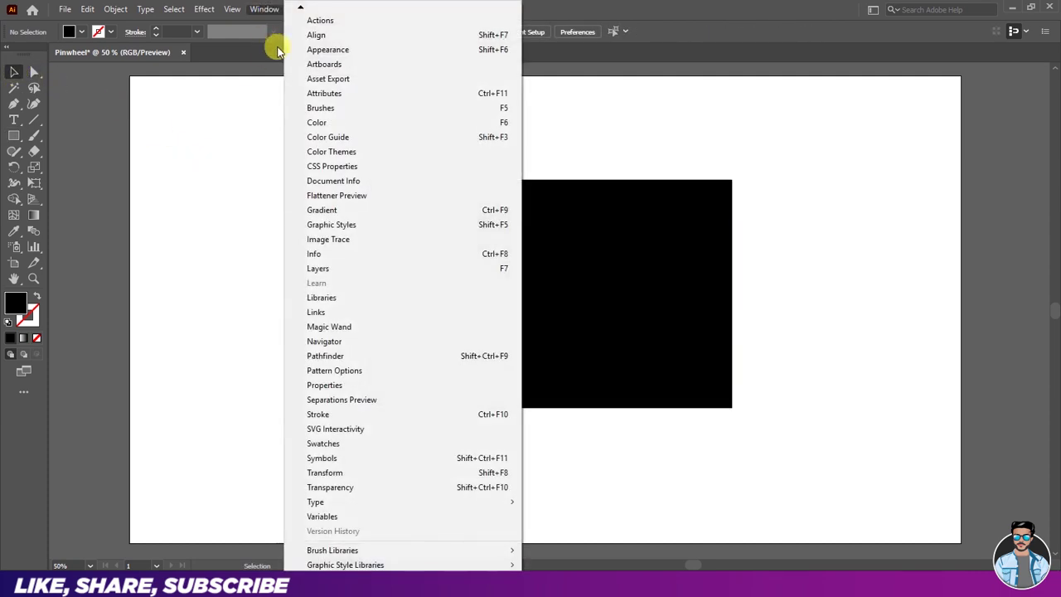
click(311, 38)
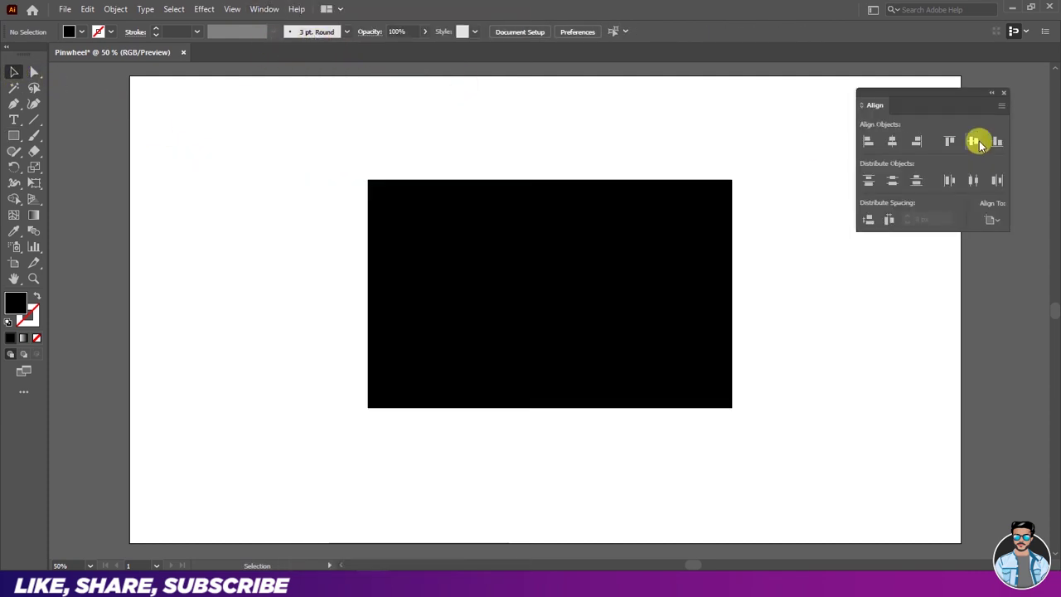
drag(947, 94, 860, 140)
click(903, 267)
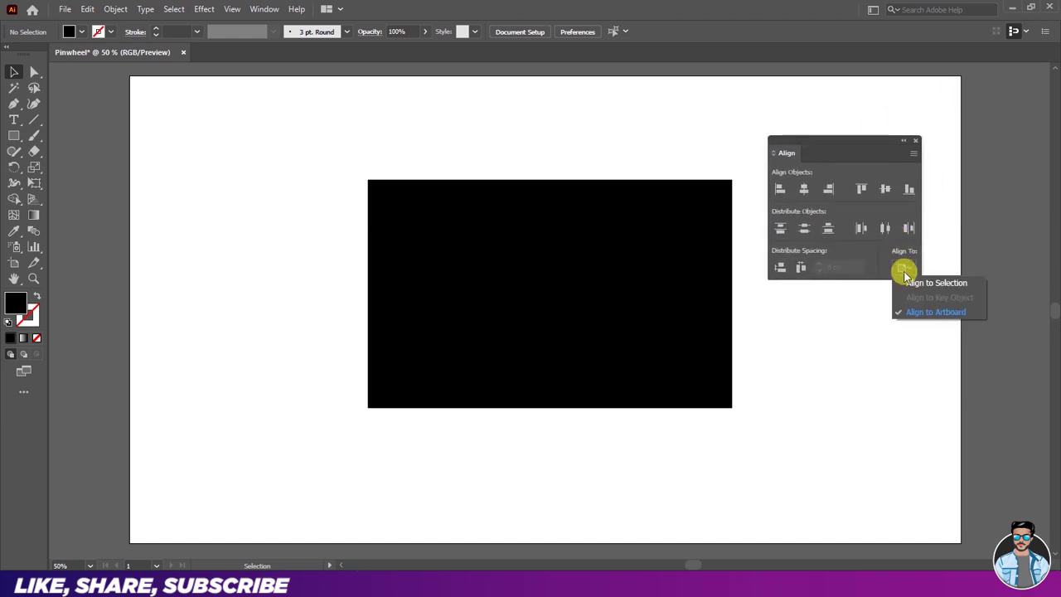
click(931, 314)
click(630, 272)
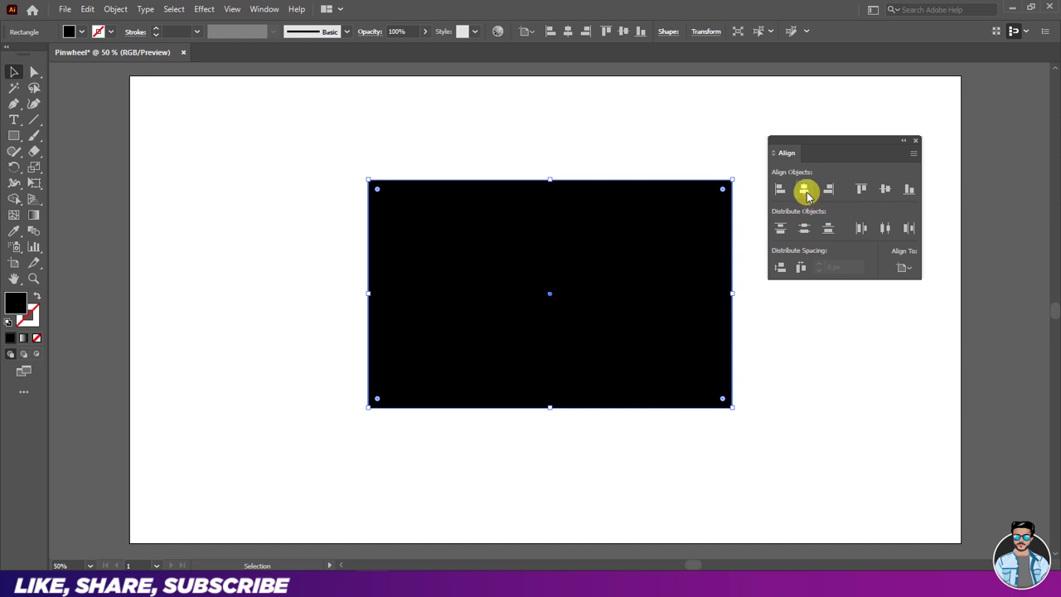
click(804, 190)
click(884, 190)
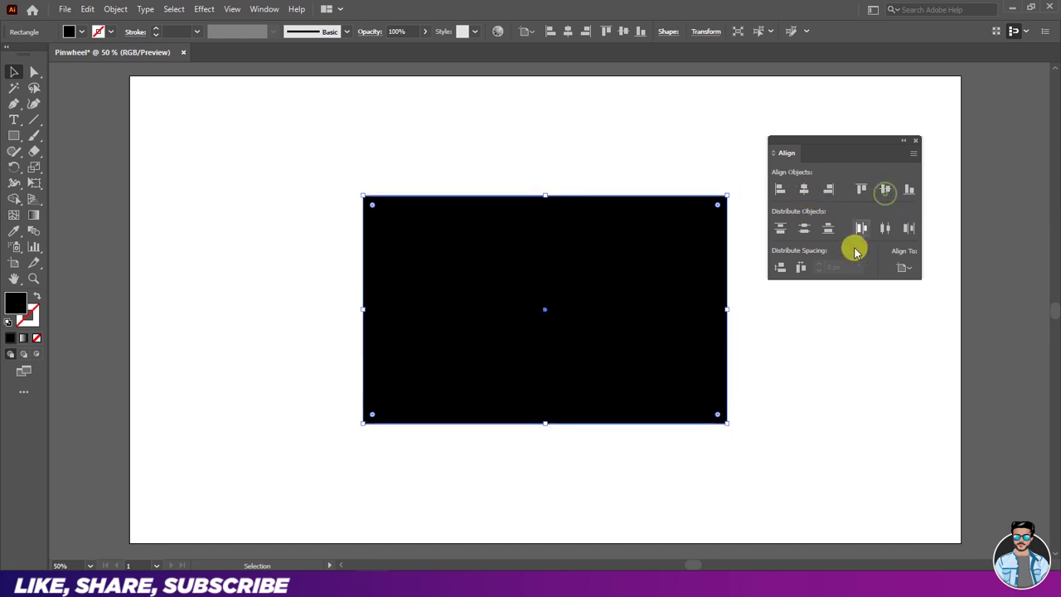
Step: Move the Align panel aside and reselect the black rectangle
click(815, 362)
scroll(630, 324, up, 1)
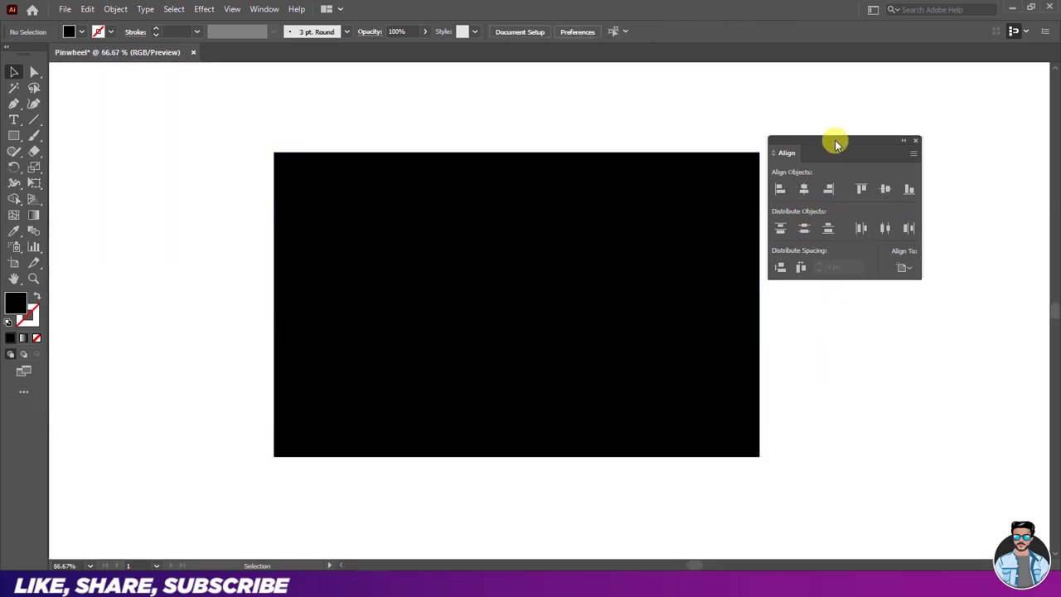
drag(835, 145, 937, 93)
click(635, 232)
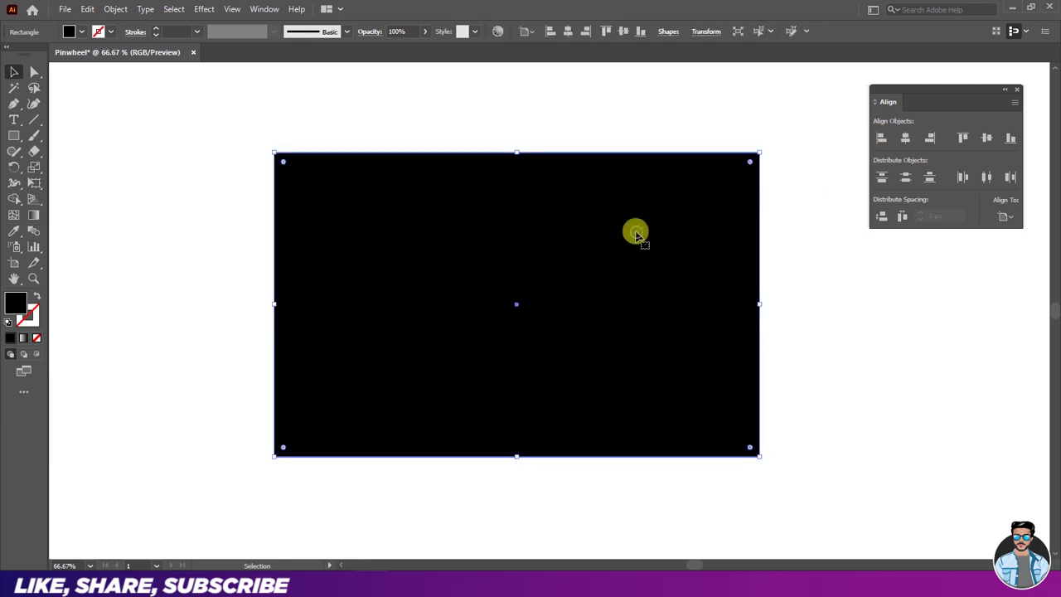
click(37, 80)
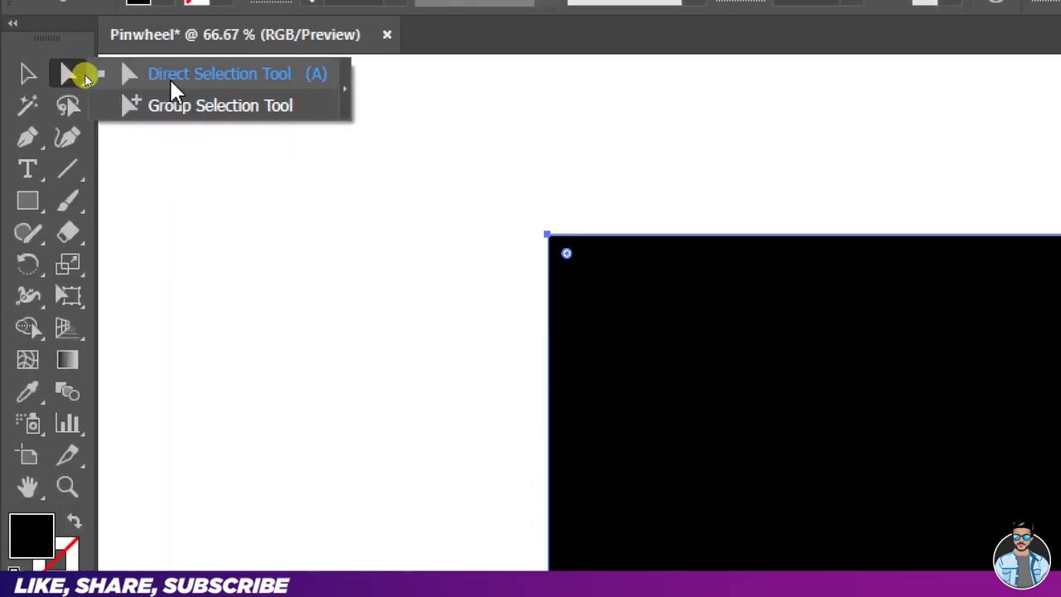
Step: Round the rectangle's two top corners to about 111.4 px with their corner widget
click(170, 88)
drag(227, 123, 787, 193)
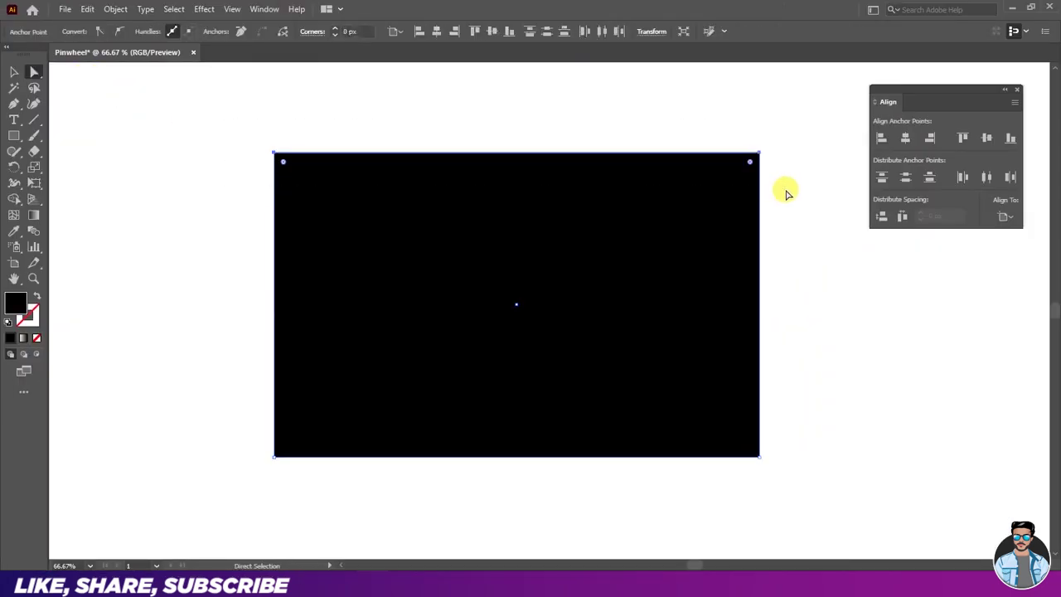
drag(282, 164, 340, 223)
click(13, 72)
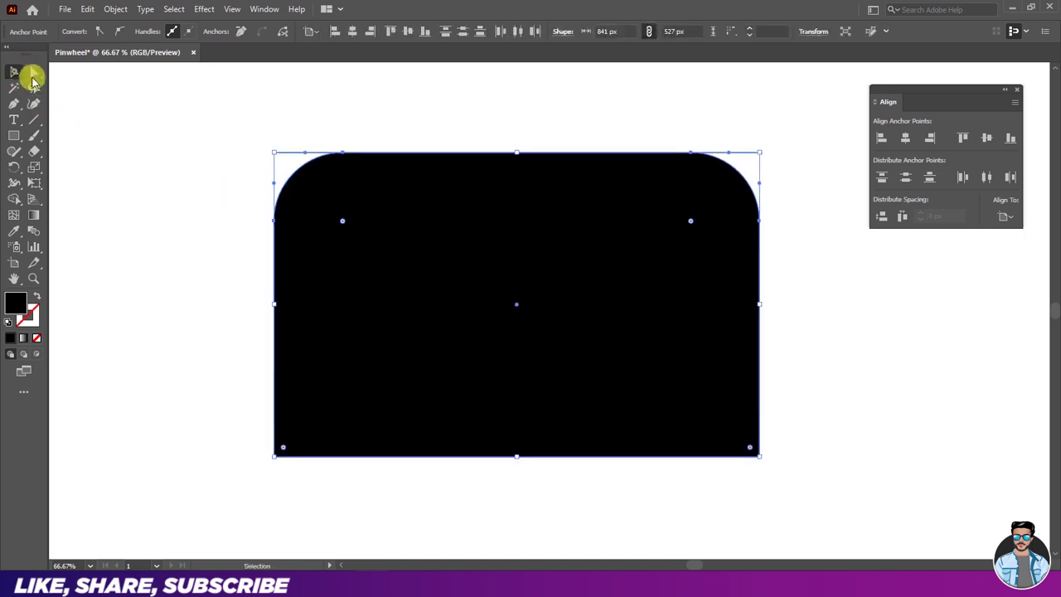
click(128, 126)
Step: Paste a copy of the rounded shape in front, offset it, and send it backward
click(403, 200)
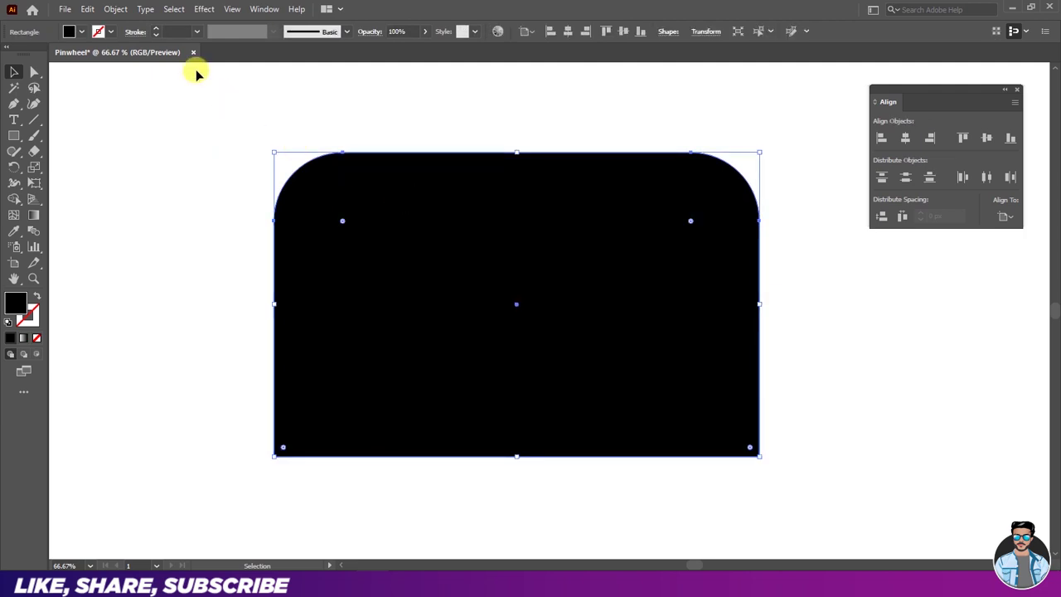
click(90, 10)
click(88, 73)
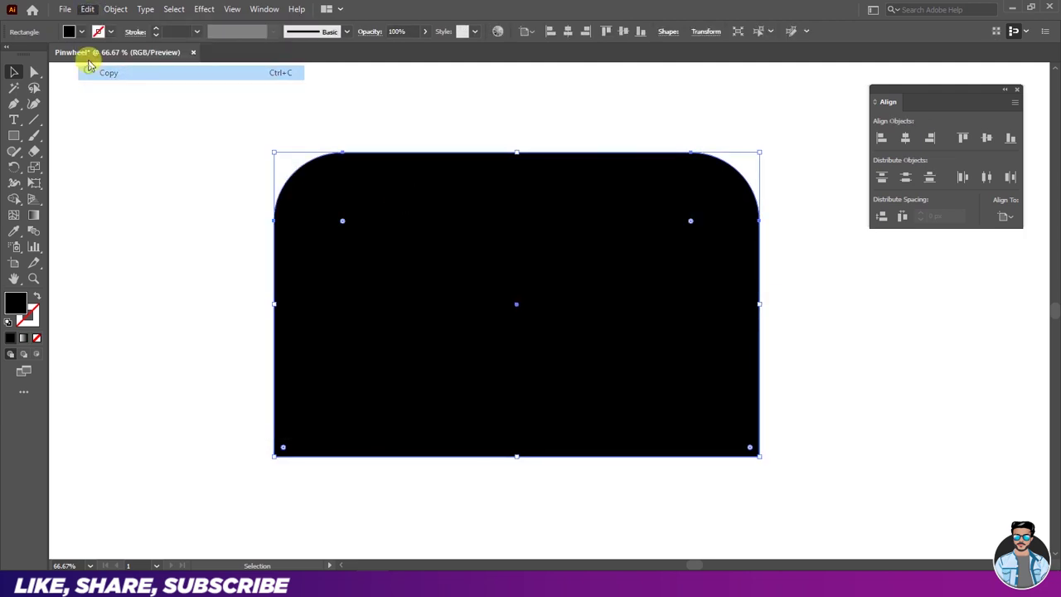
click(87, 12)
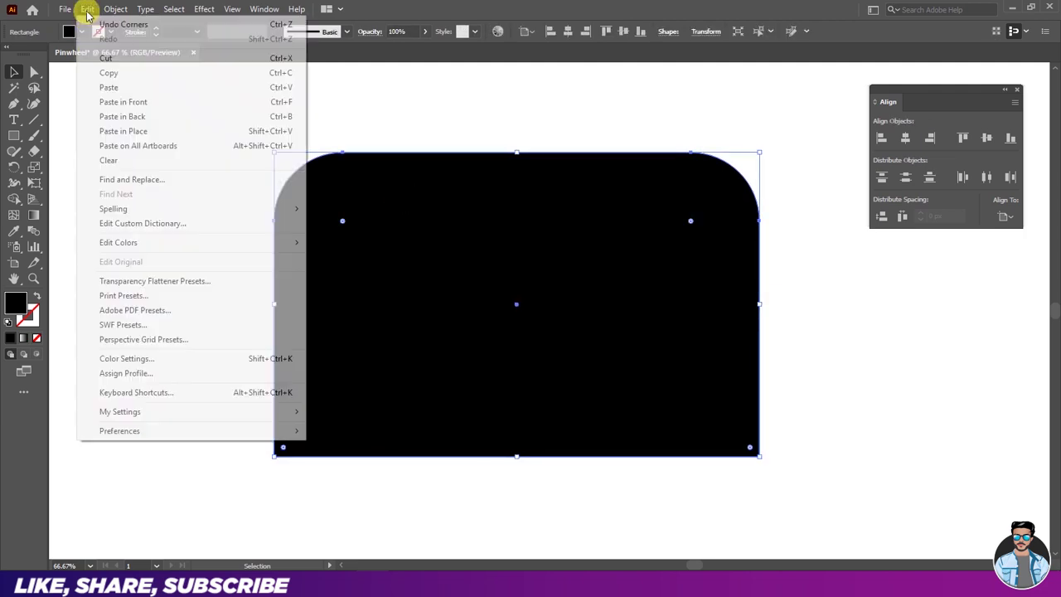
click(87, 102)
drag(448, 217, 792, 351)
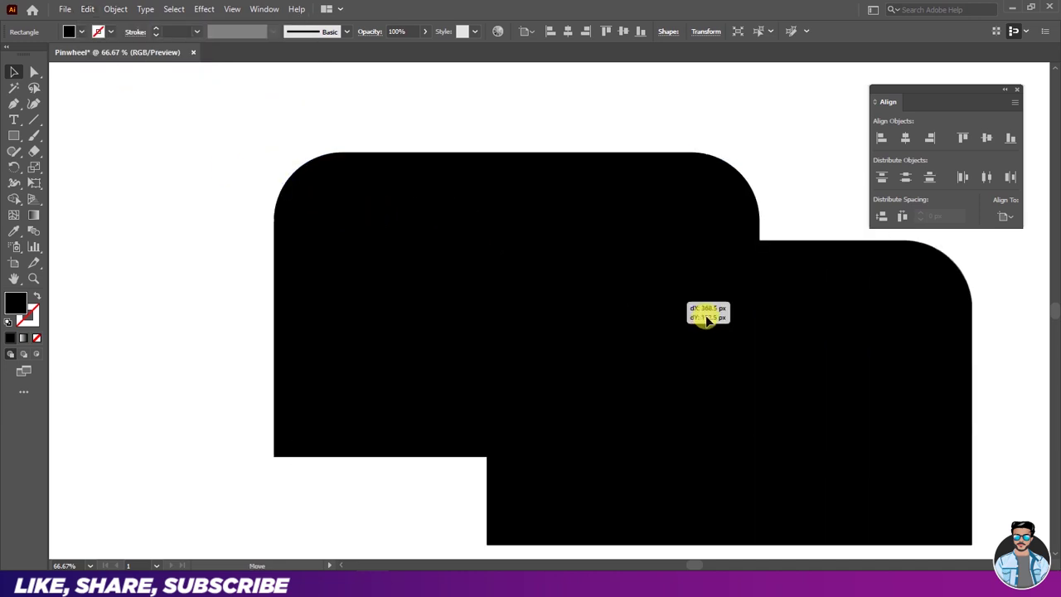
key(ctrl+shift+bracketleft)
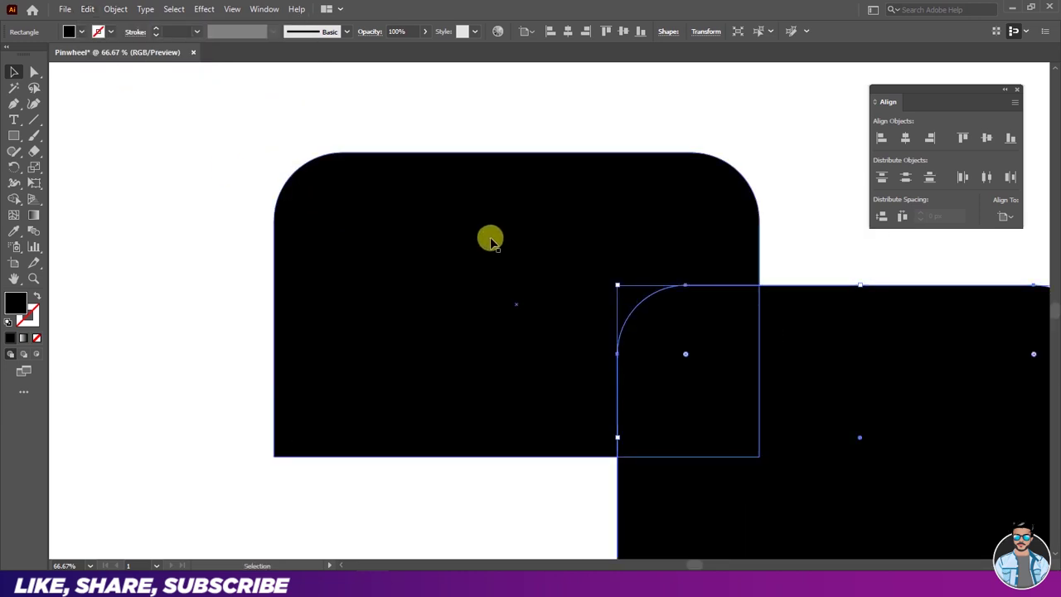
Step: Lock the original black rounded shape
click(490, 238)
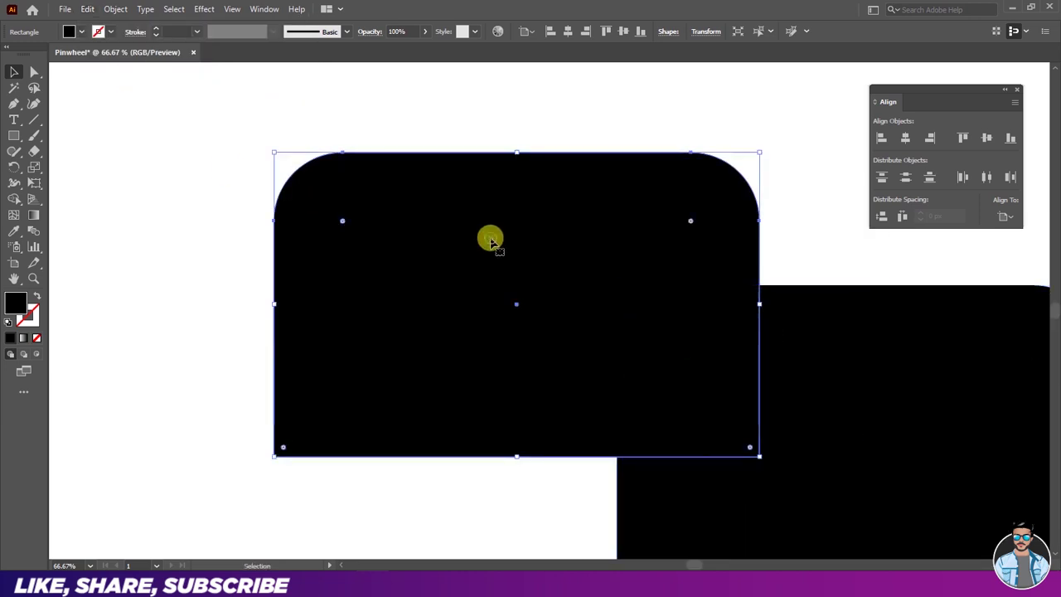
click(125, 12)
mouse_move(131, 102)
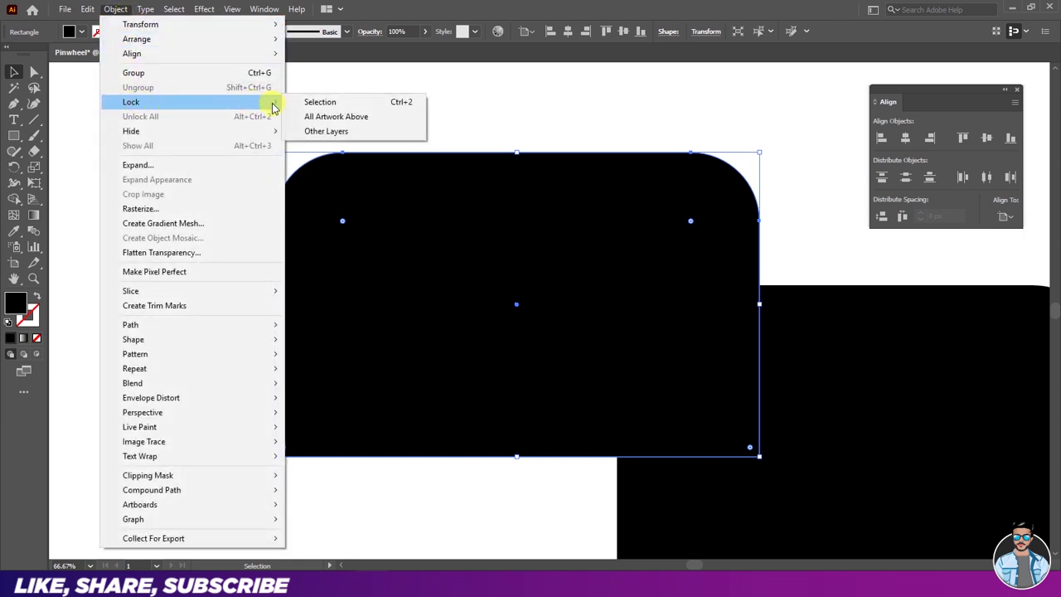
click(357, 106)
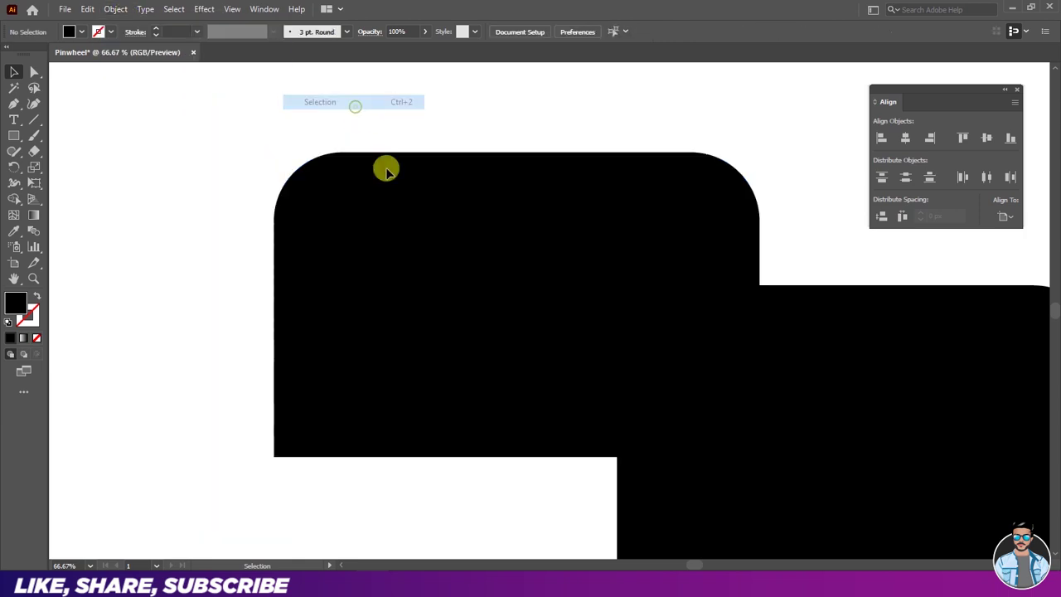
drag(397, 196, 478, 294)
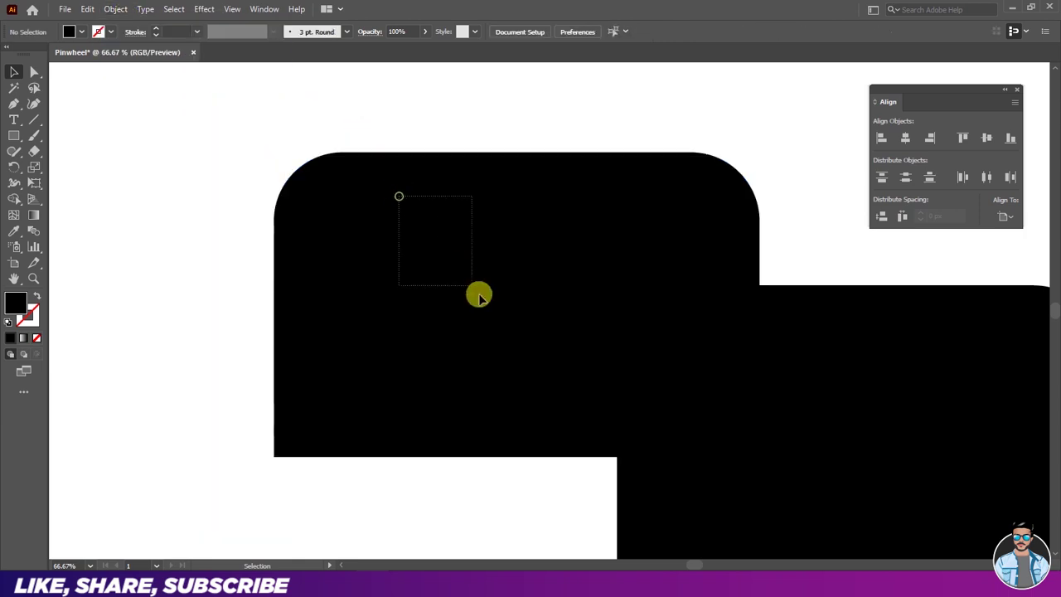
Step: Fill the copy dark grey and centre-align it over the original
click(872, 353)
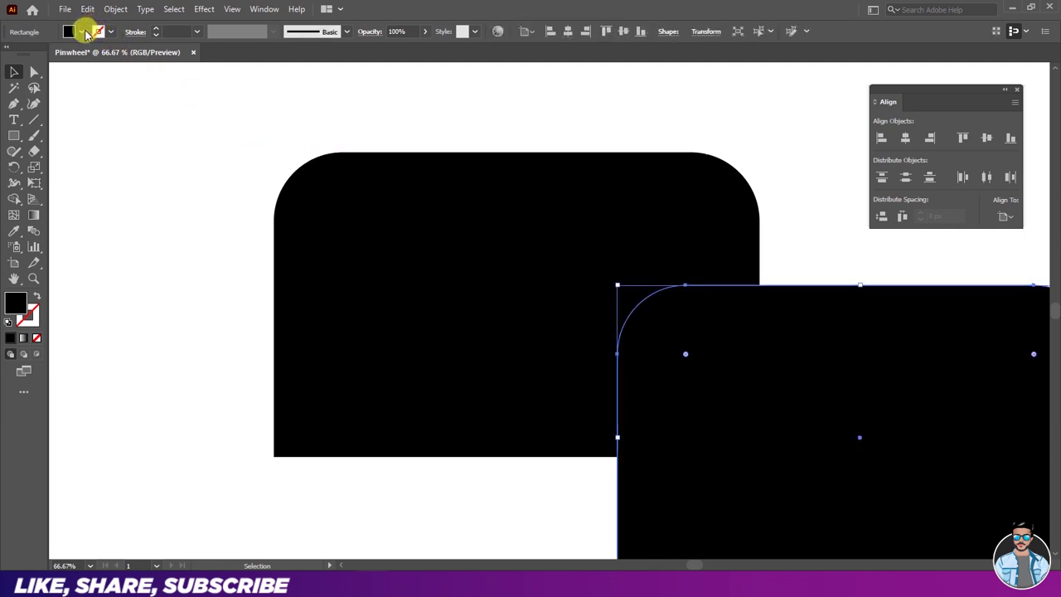
click(84, 32)
click(27, 92)
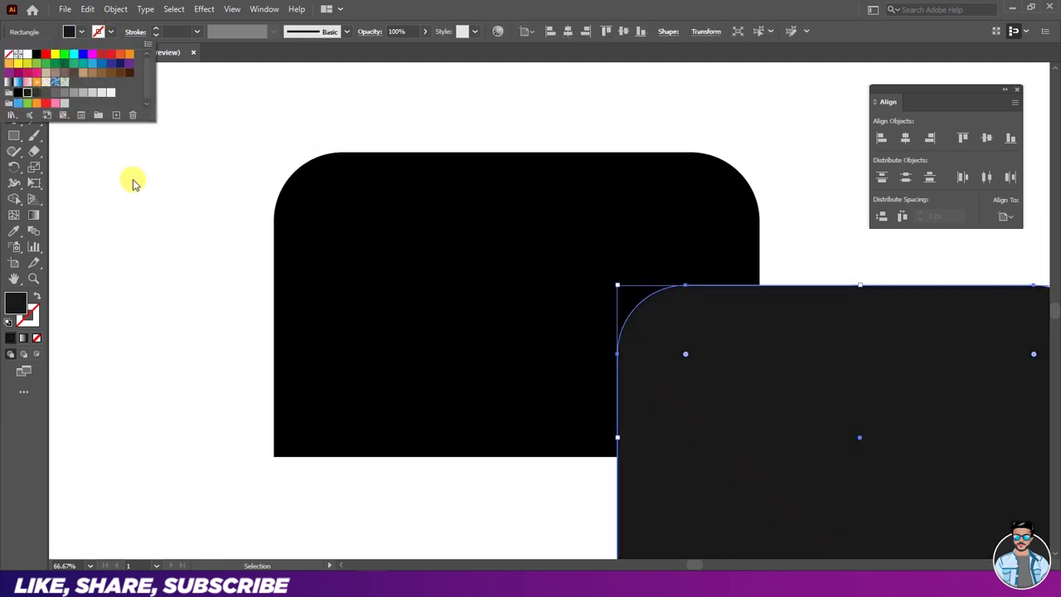
drag(913, 94, 816, 86)
click(813, 132)
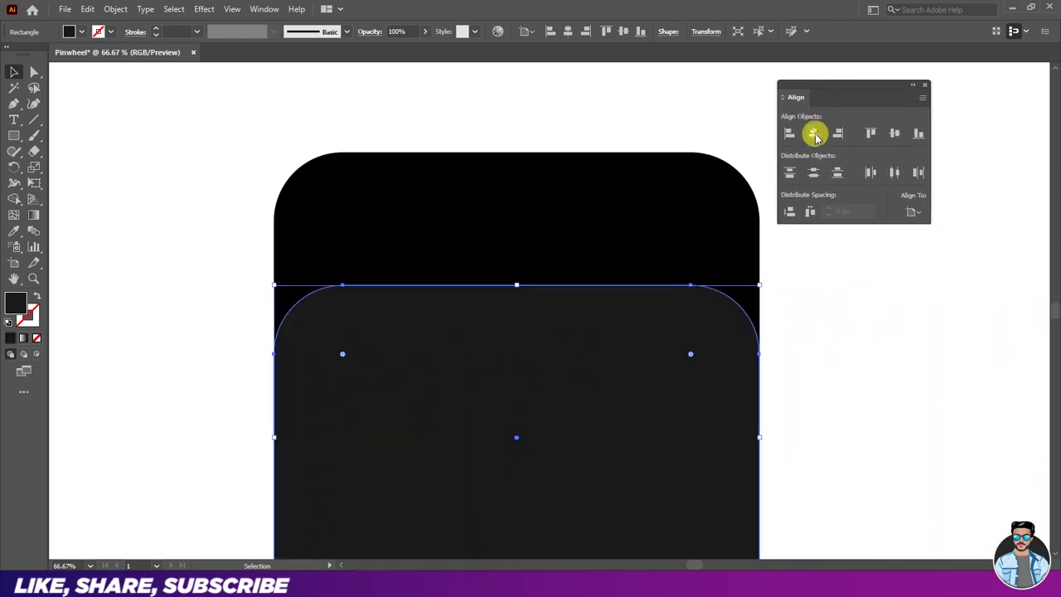
click(894, 134)
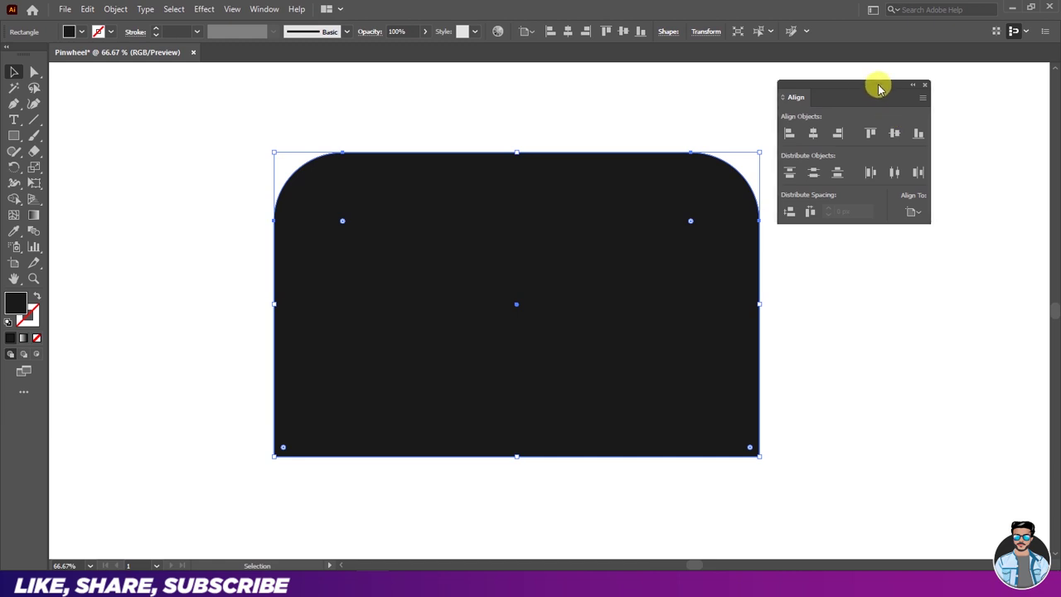
drag(880, 89, 979, 75)
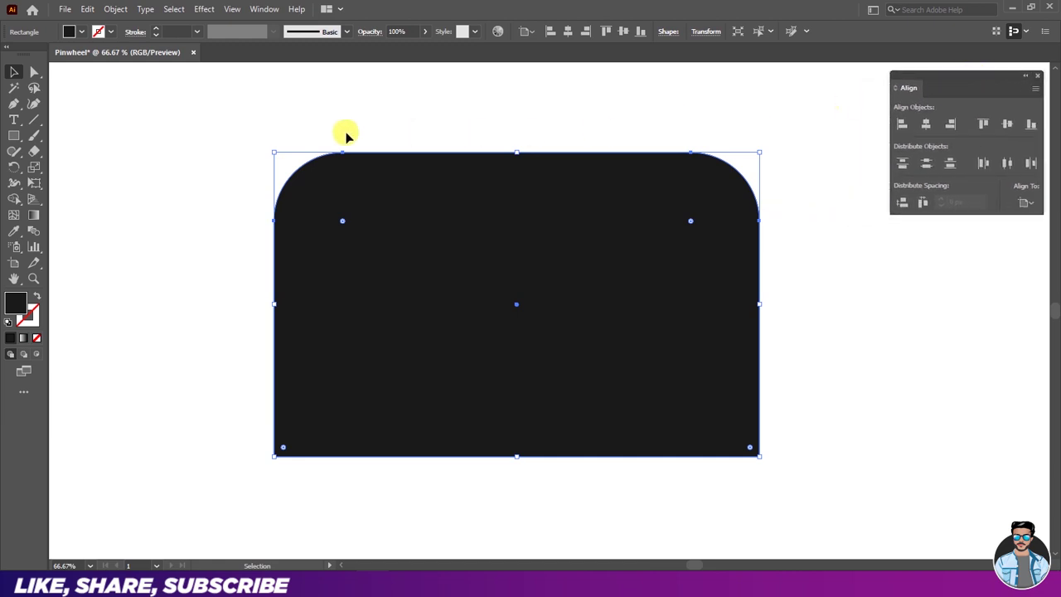
Step: Delete the left, right and top-right corner anchors from the grey copy
click(20, 106)
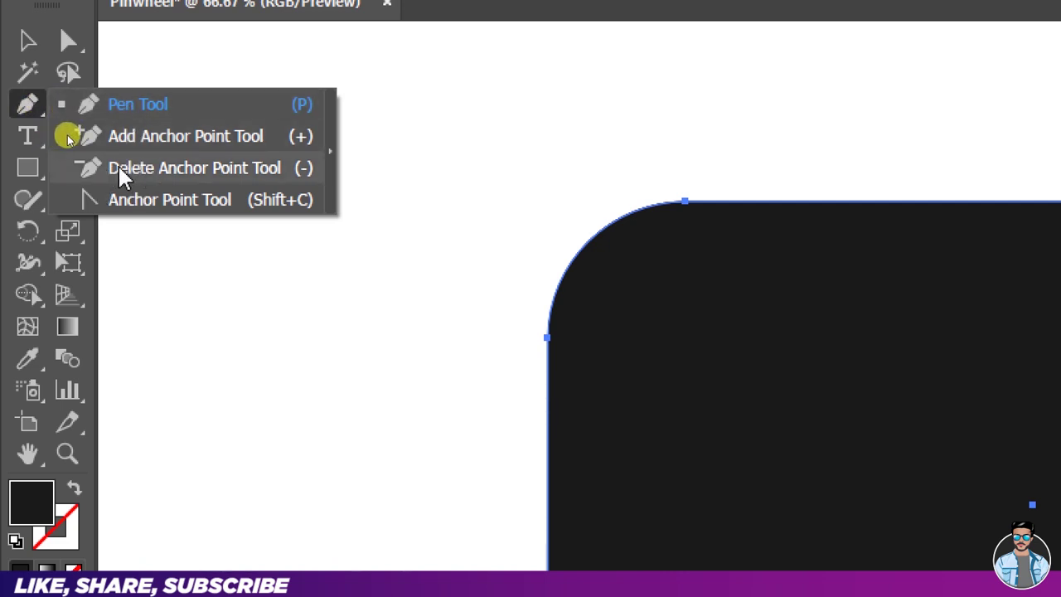
click(141, 176)
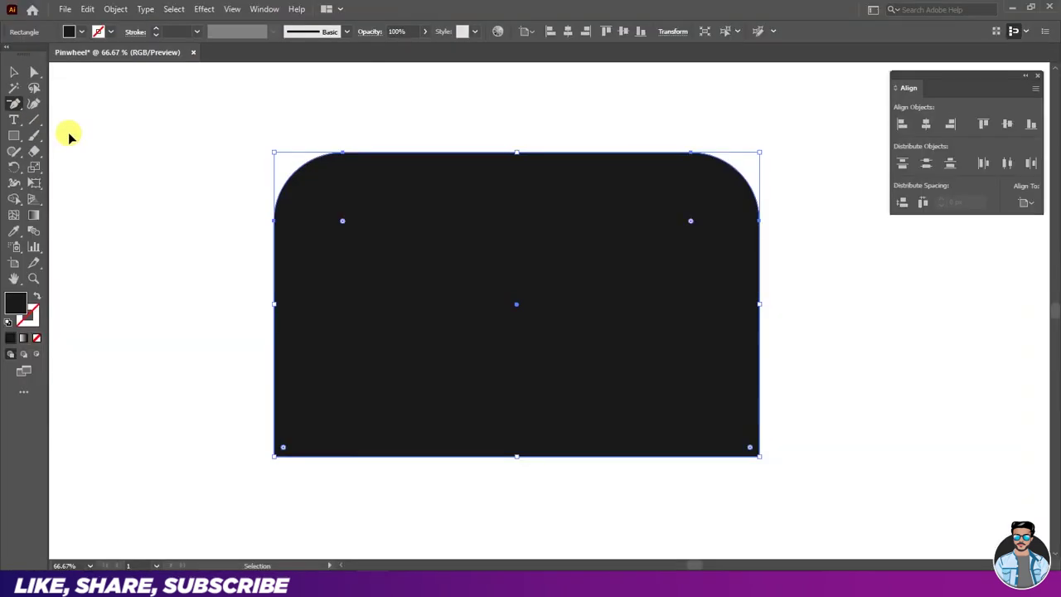
click(276, 221)
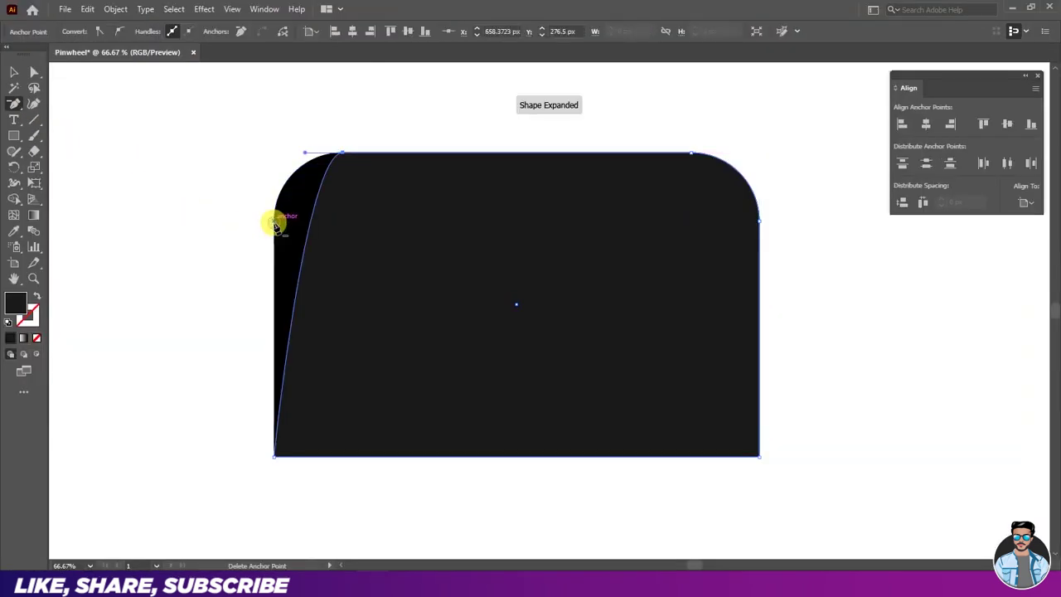
click(757, 226)
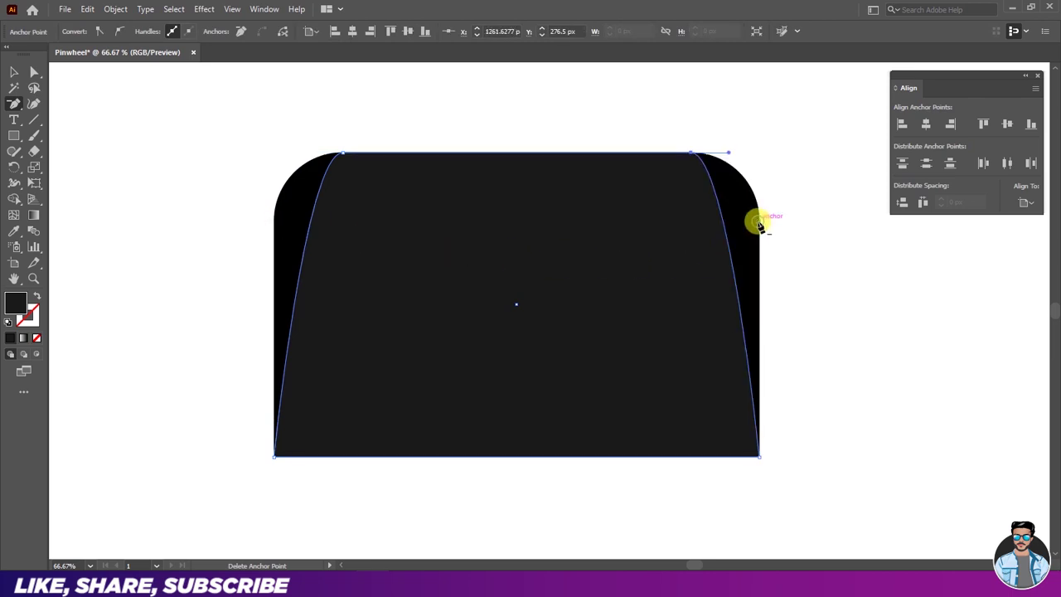
click(693, 154)
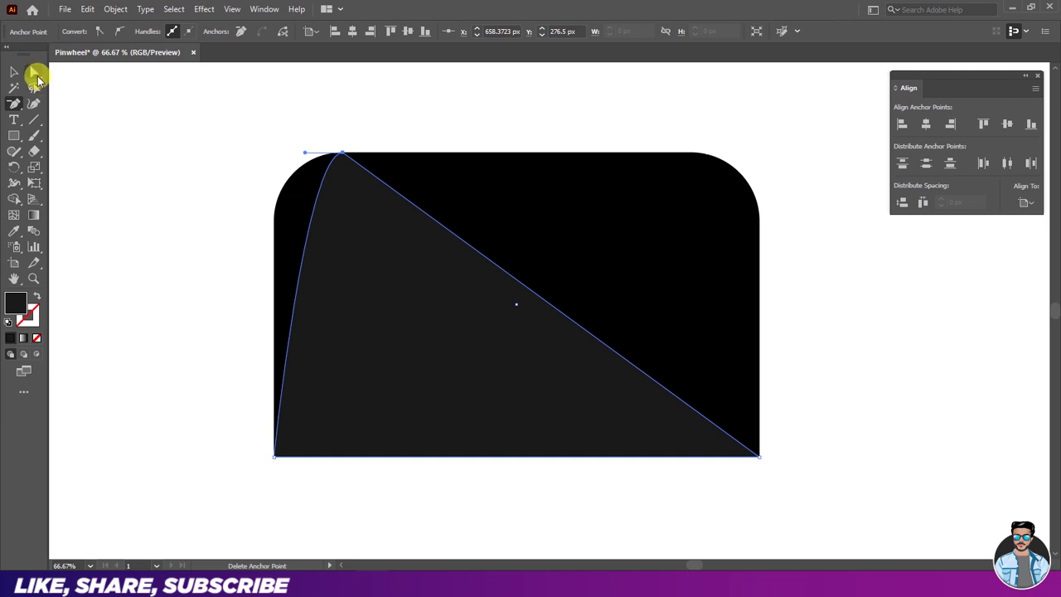
Step: Move the top anchor to the centre and convert it to a smooth point
click(37, 76)
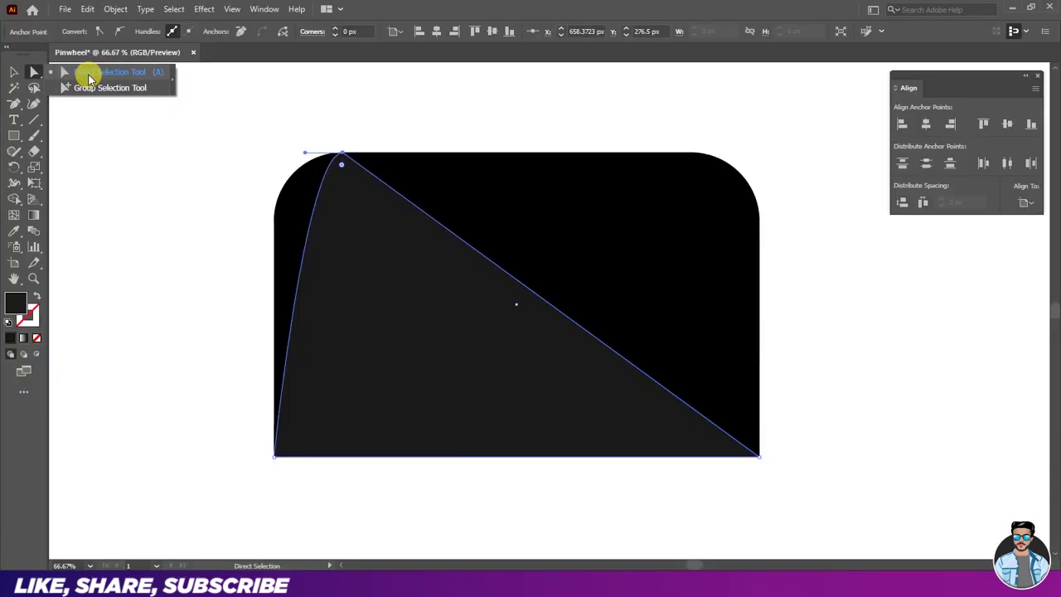
click(88, 74)
click(344, 156)
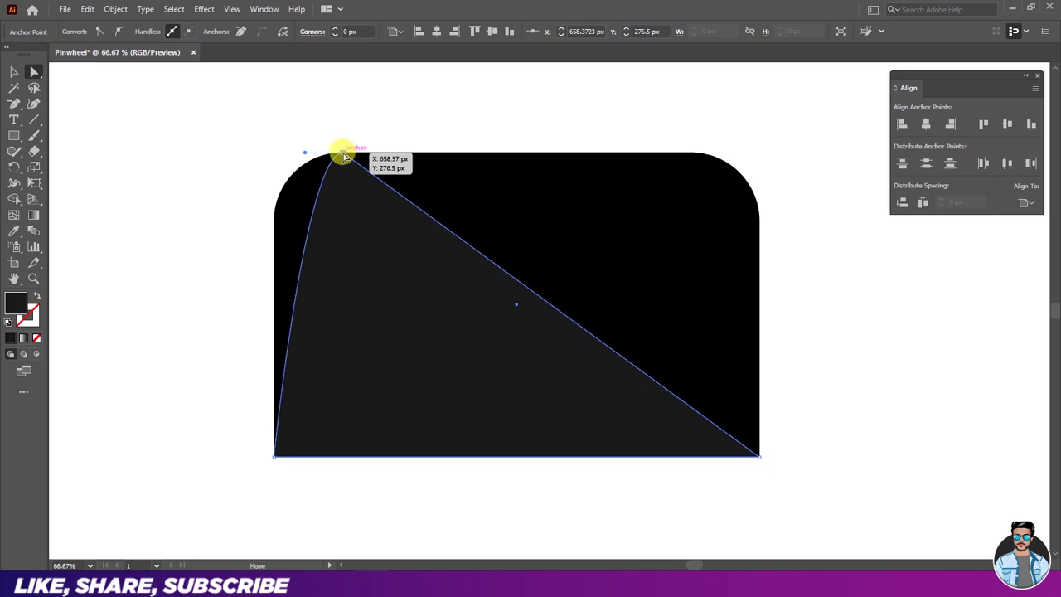
drag(346, 156, 516, 157)
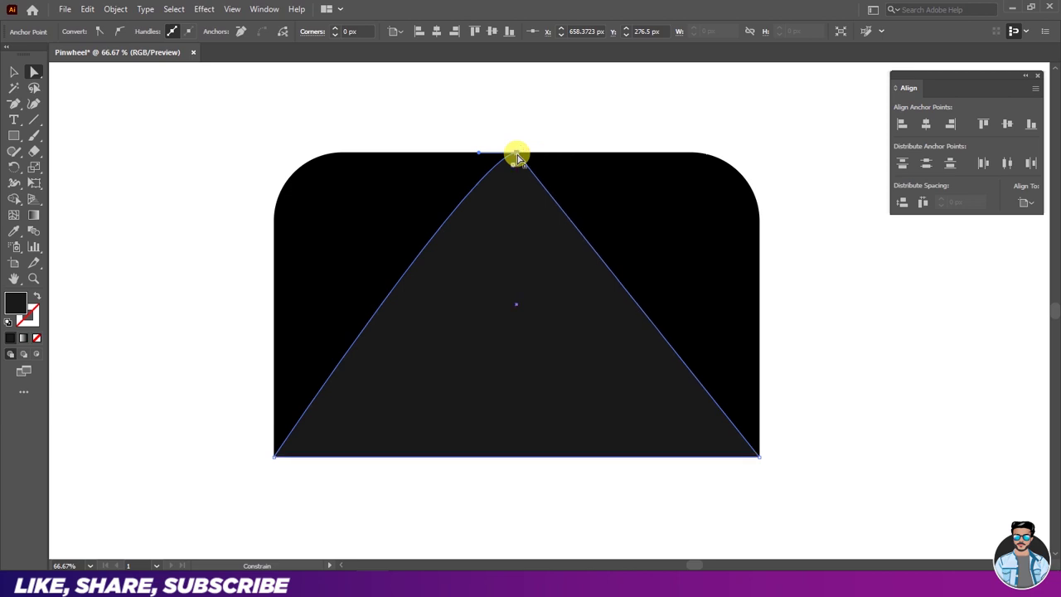
click(26, 111)
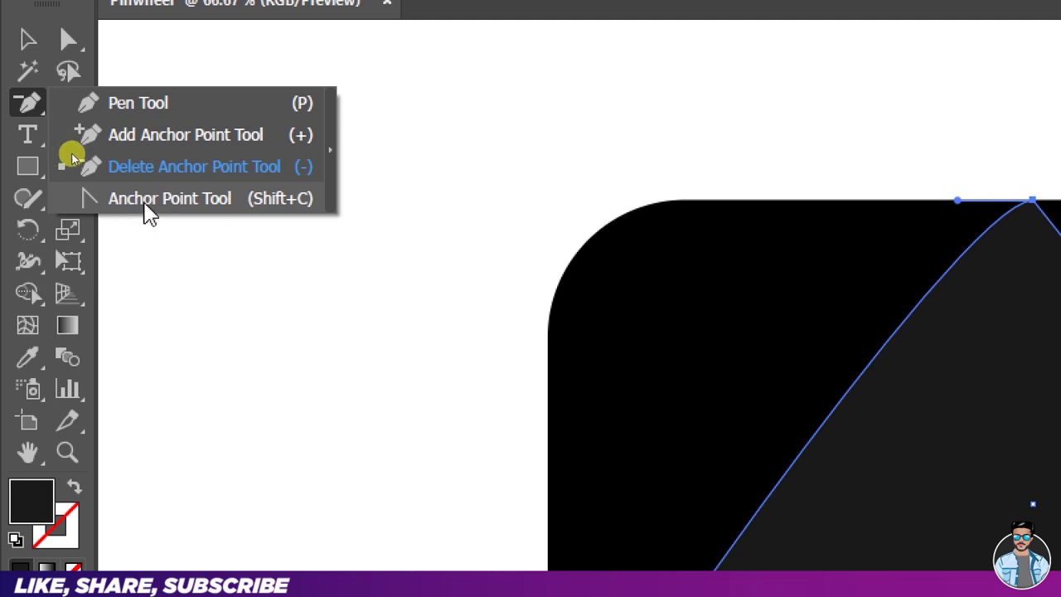
click(146, 203)
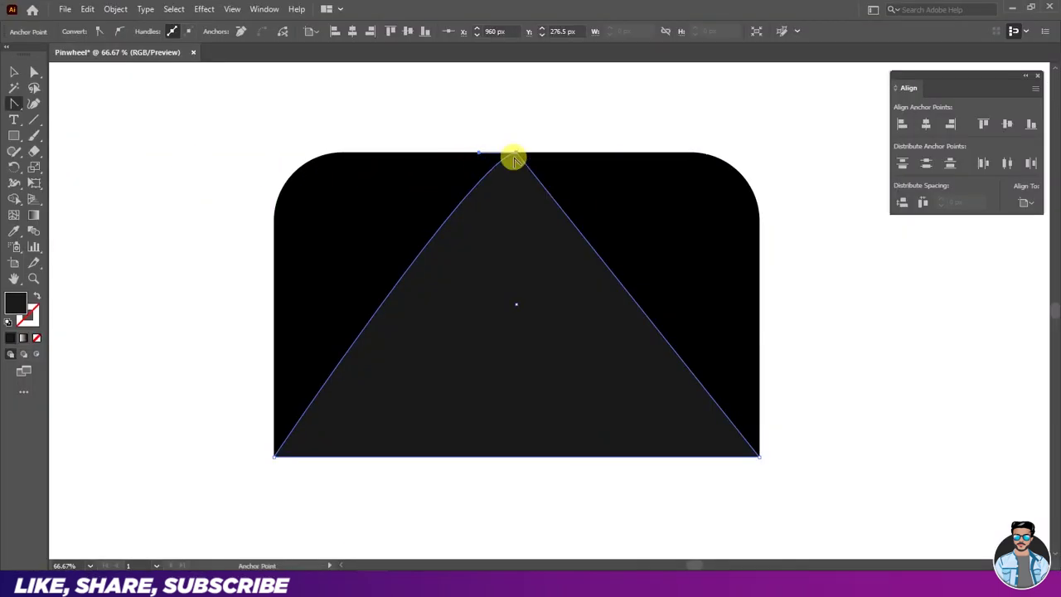
drag(516, 156, 634, 156)
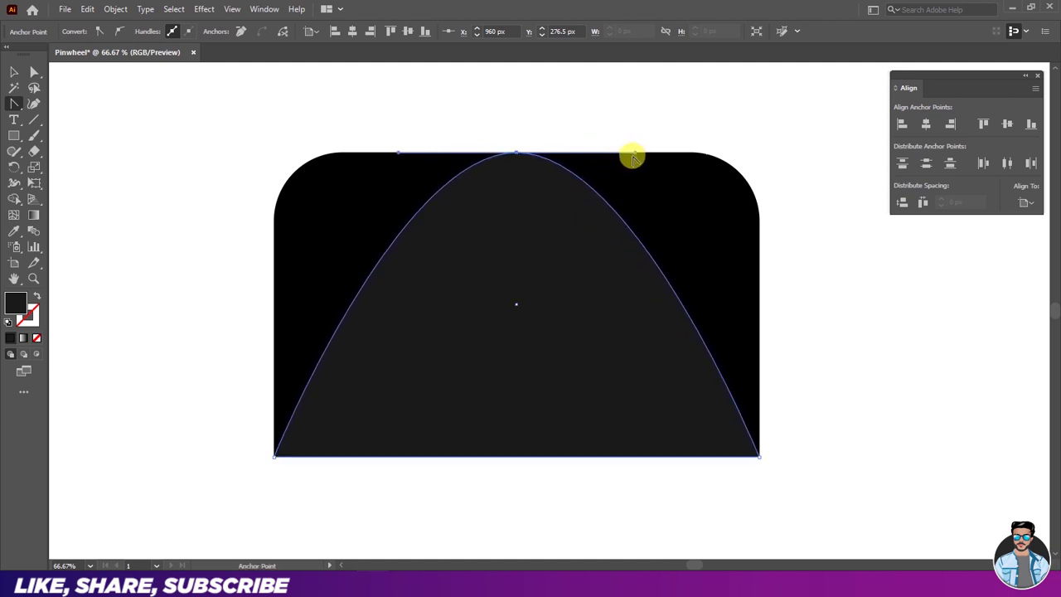
click(15, 73)
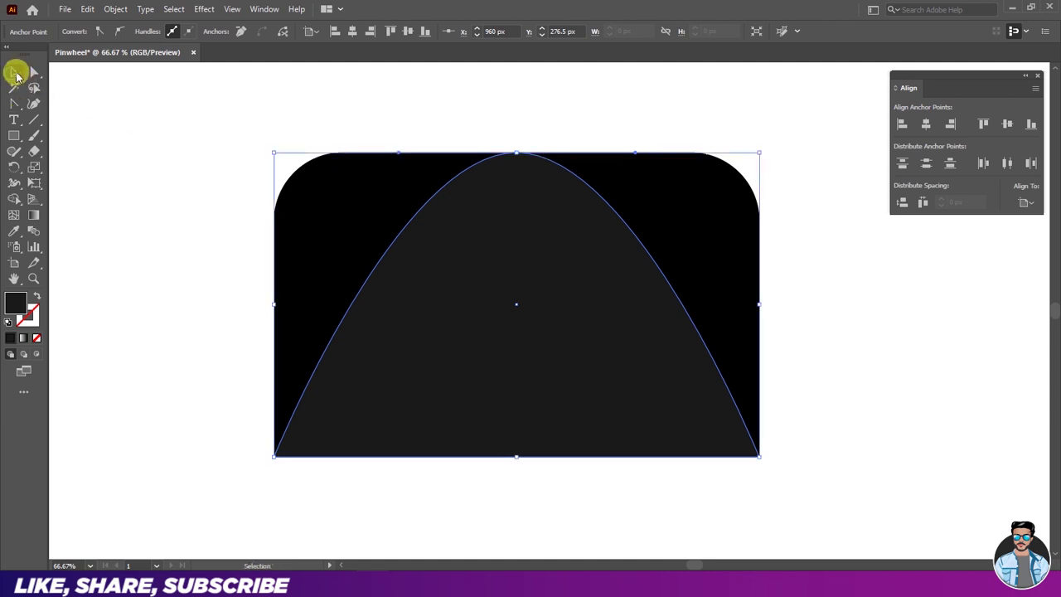
Step: Unlock all objects and select both the arch and the black shape
click(115, 9)
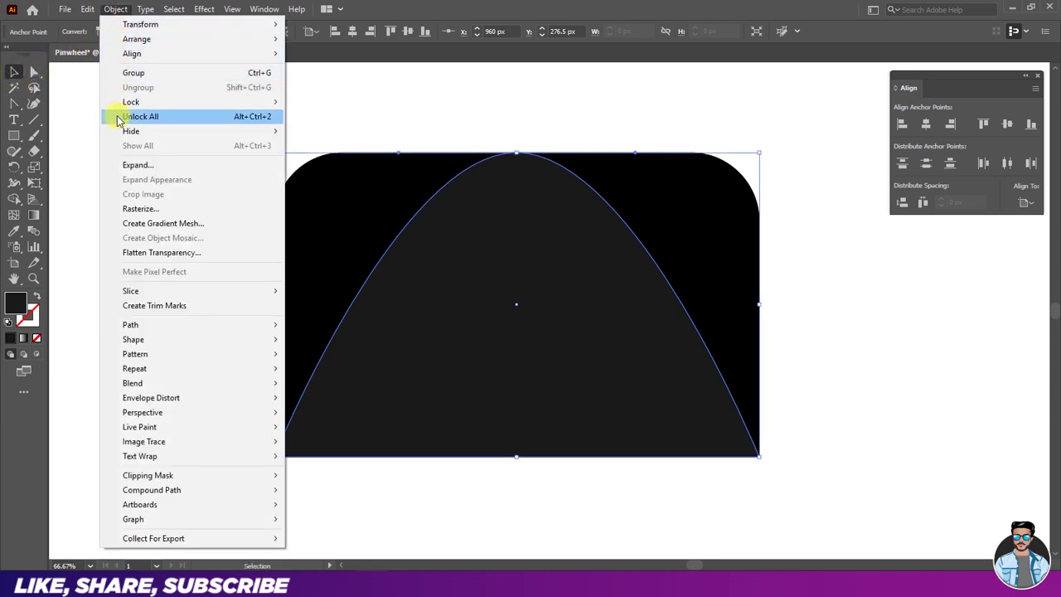
click(133, 117)
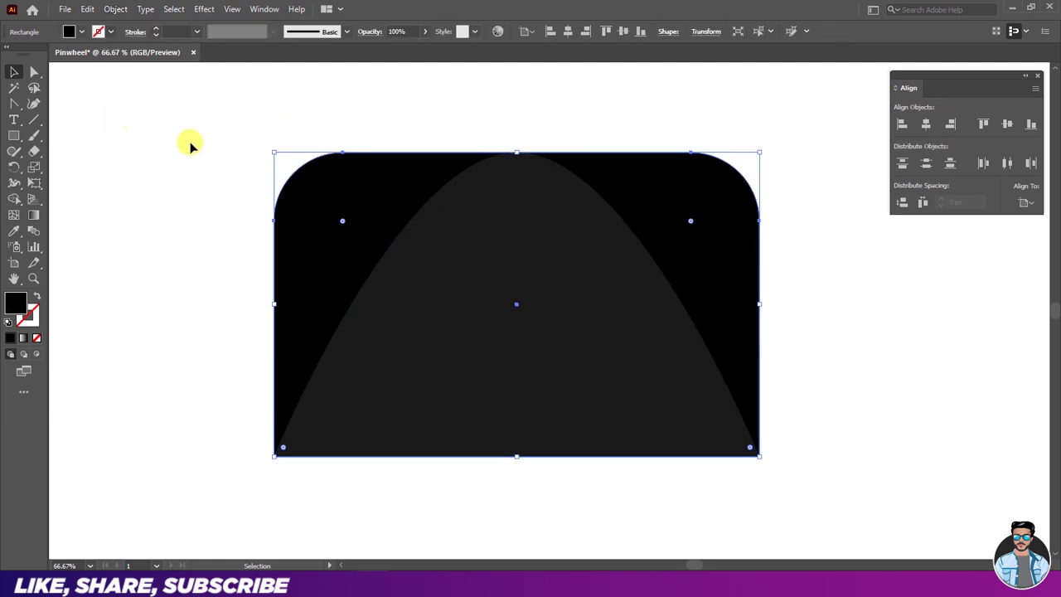
click(190, 143)
drag(295, 117, 640, 450)
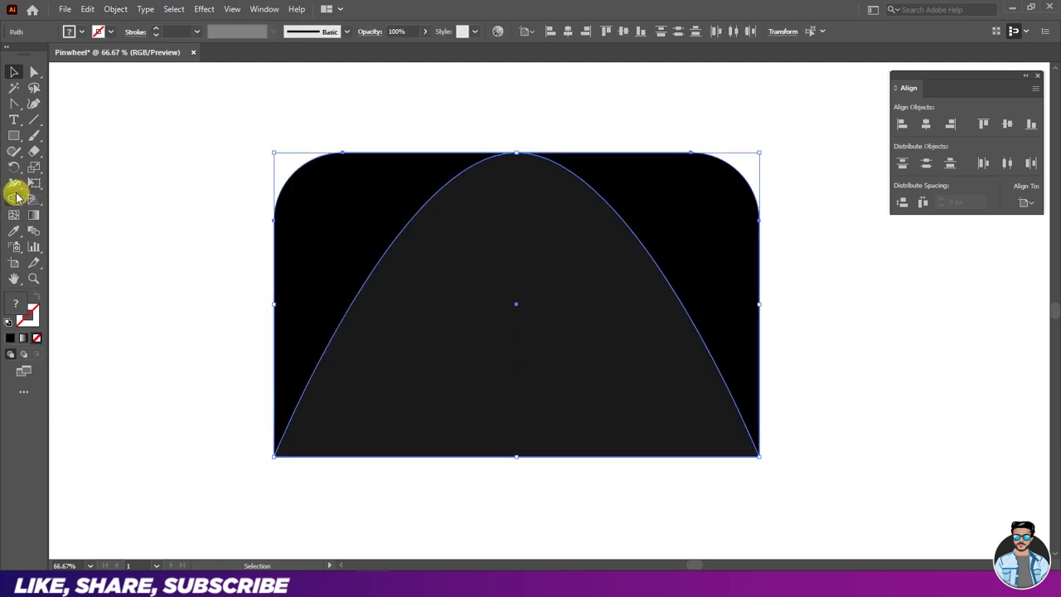
Step: Alt-drag with the Shape Builder to delete the black region right of the arch
drag(17, 198, 63, 200)
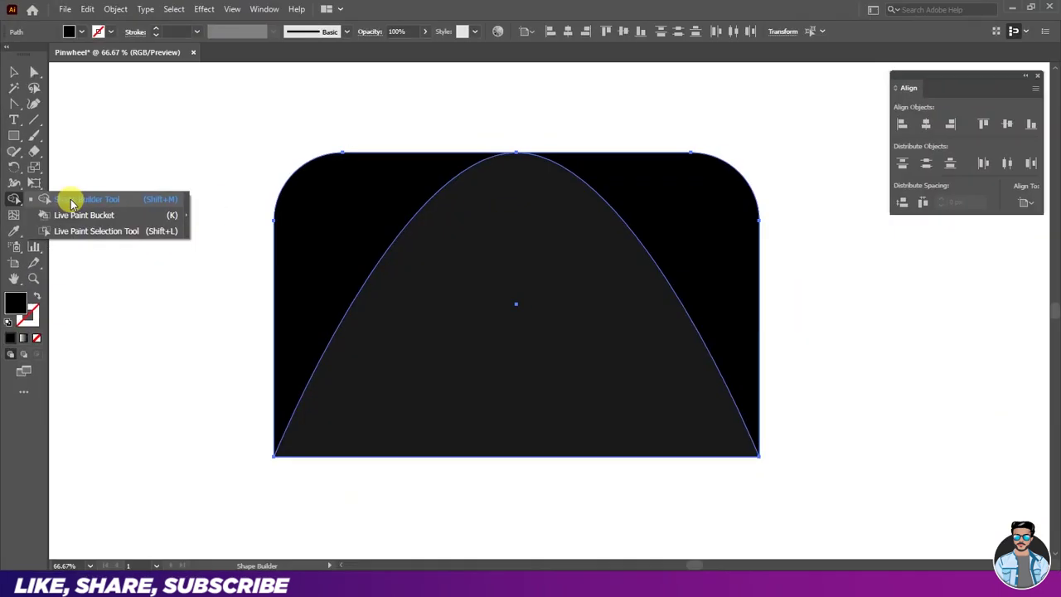
click(72, 203)
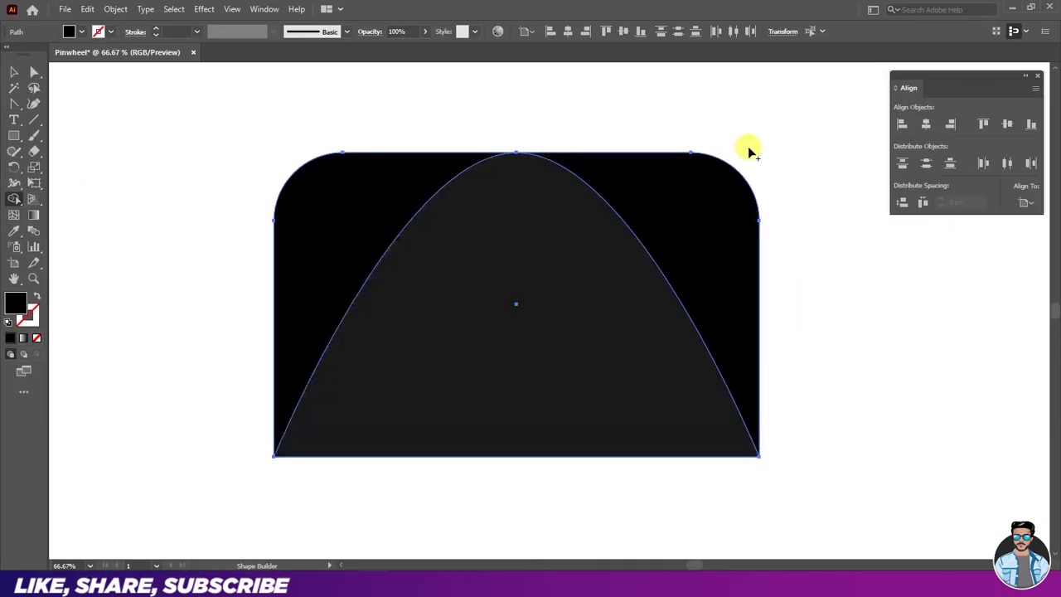
drag(745, 143, 717, 200)
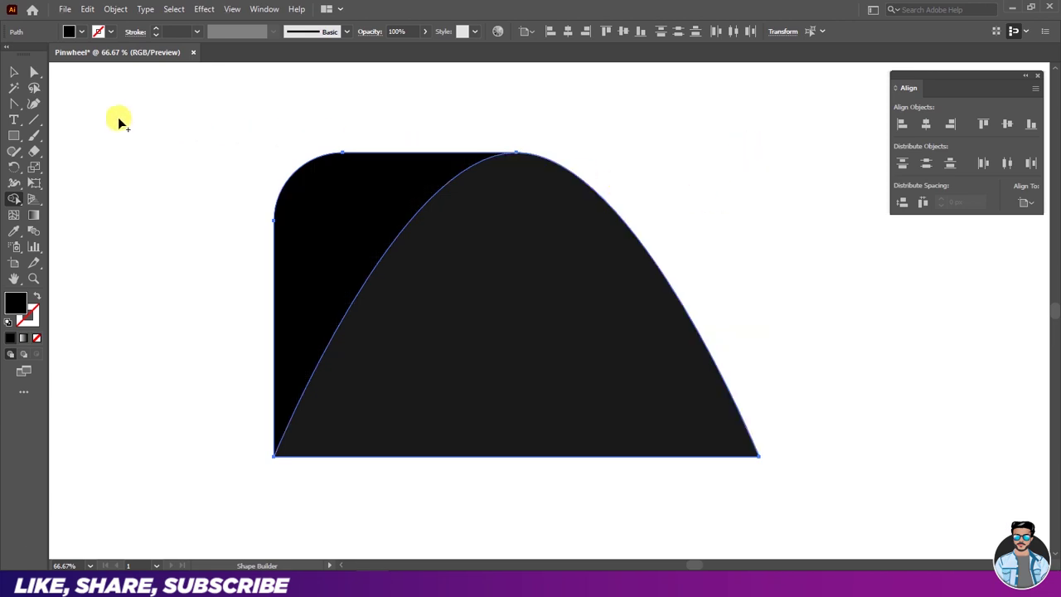
click(14, 73)
click(160, 145)
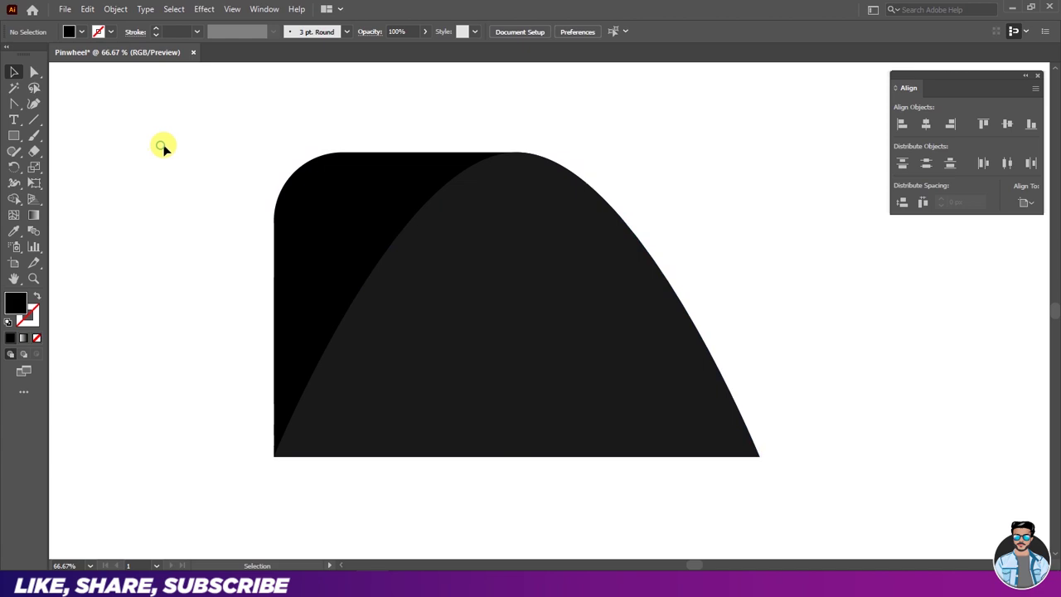
click(471, 269)
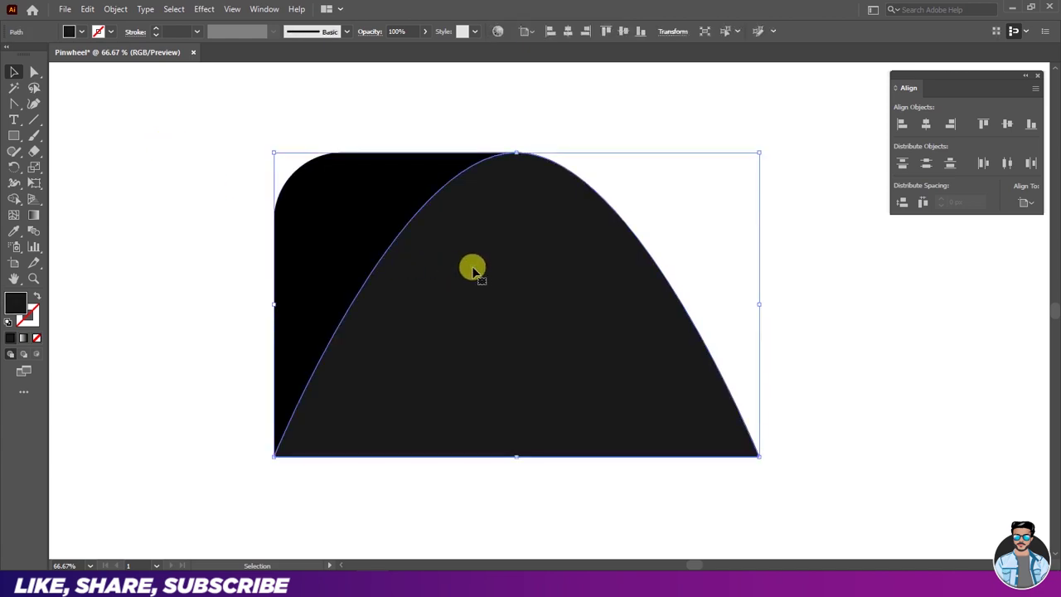
Step: Apply the reversed White, Black gradient to the arch with its right stop set to RGB Cyan
click(273, 11)
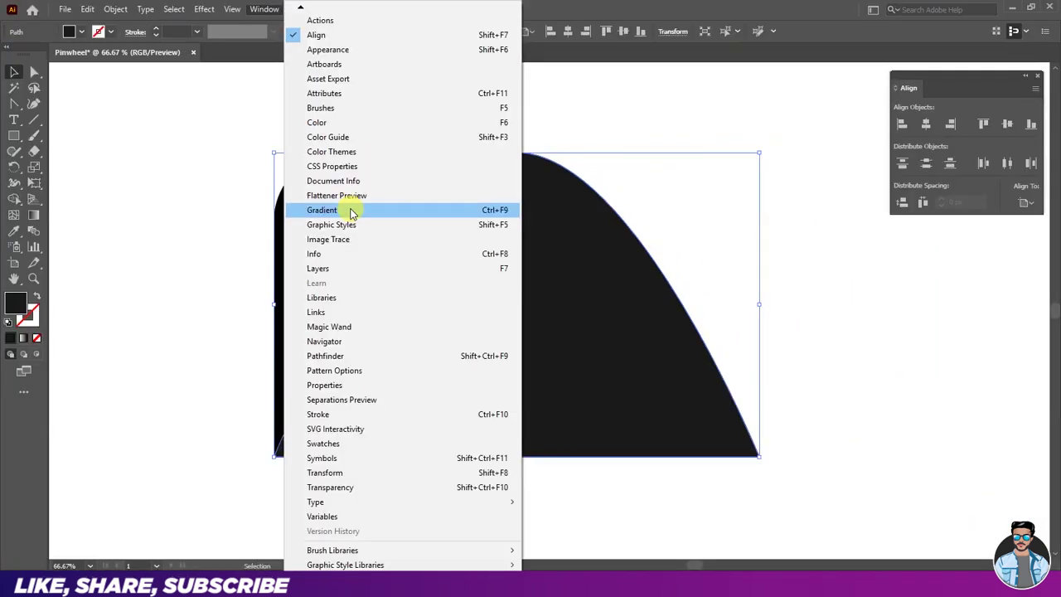
click(371, 213)
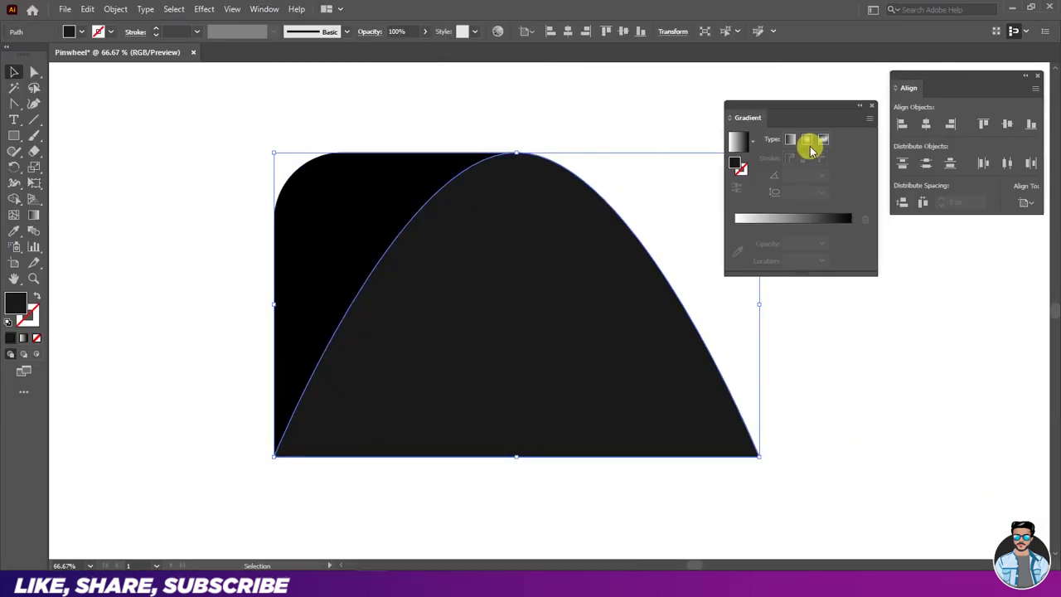
drag(816, 105, 744, 83)
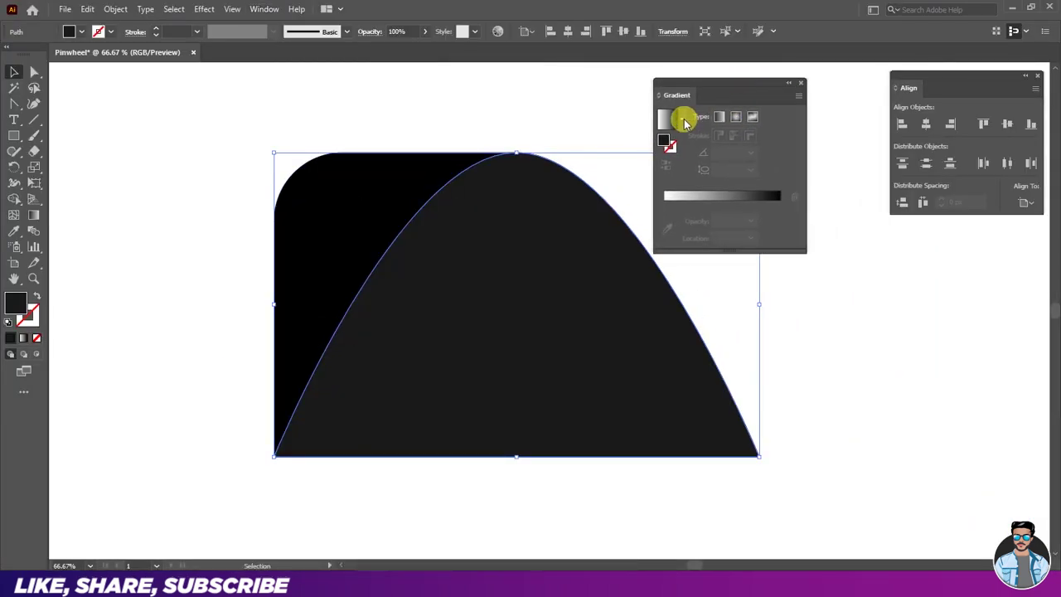
click(684, 123)
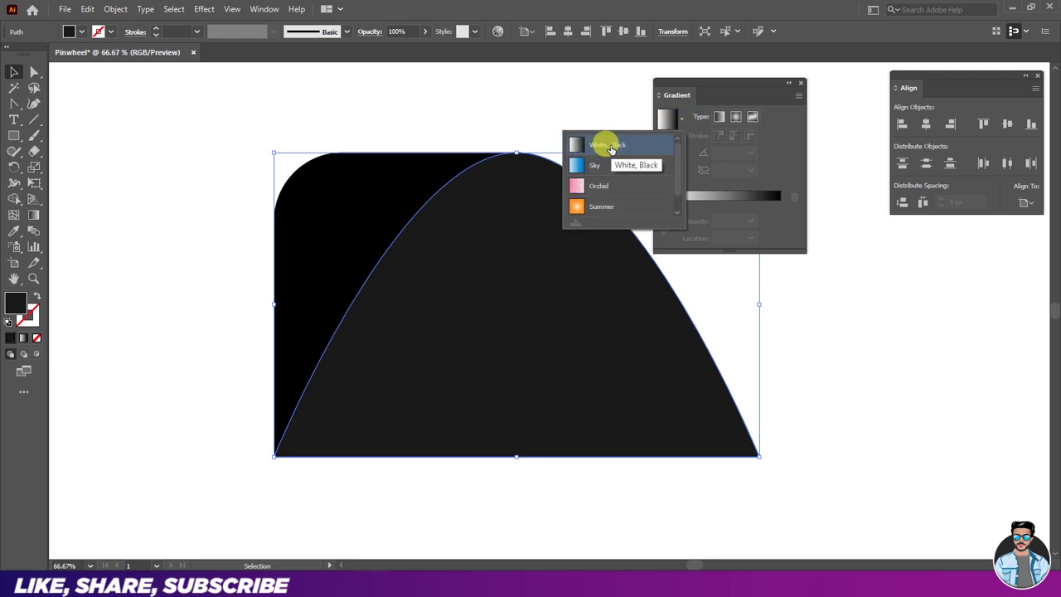
click(610, 146)
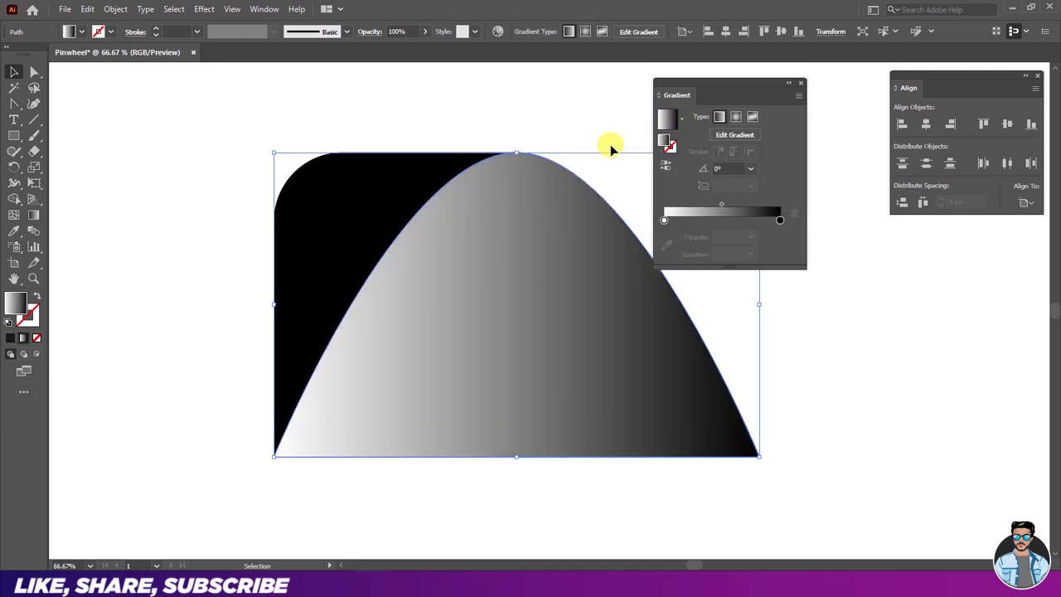
click(667, 168)
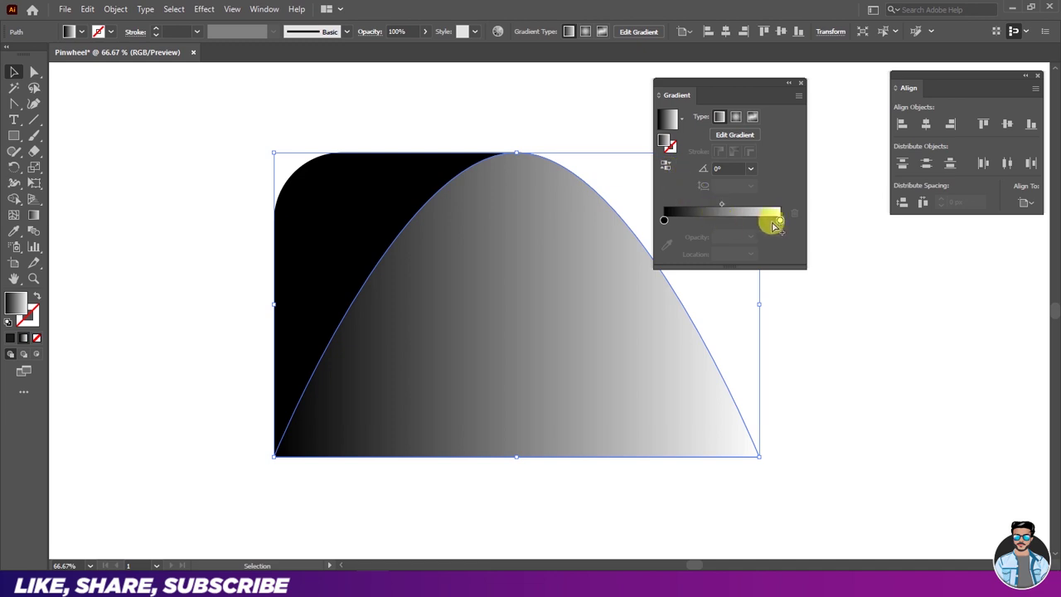
double_click(780, 222)
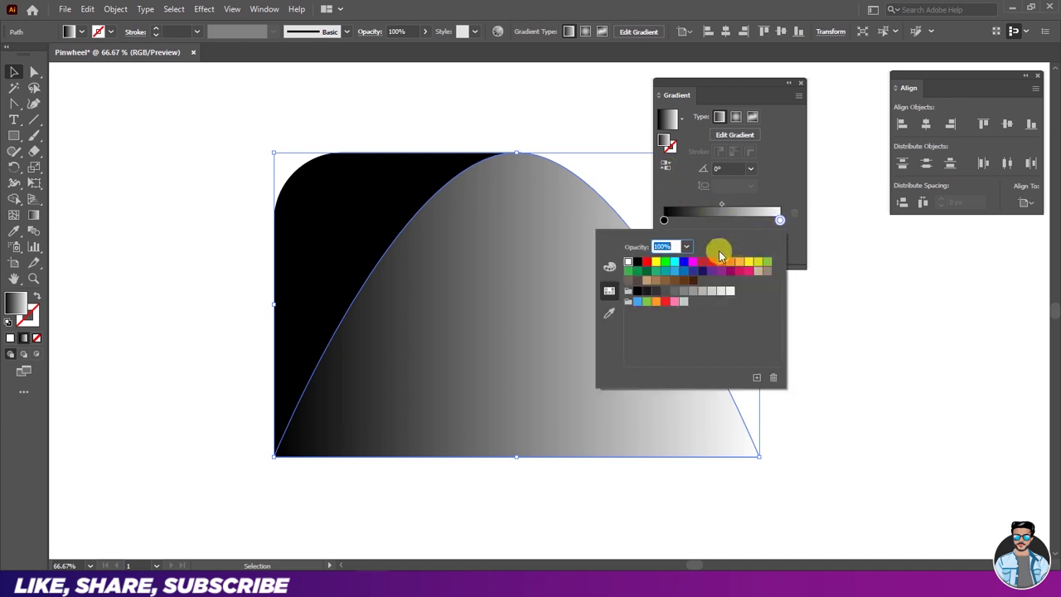
click(676, 263)
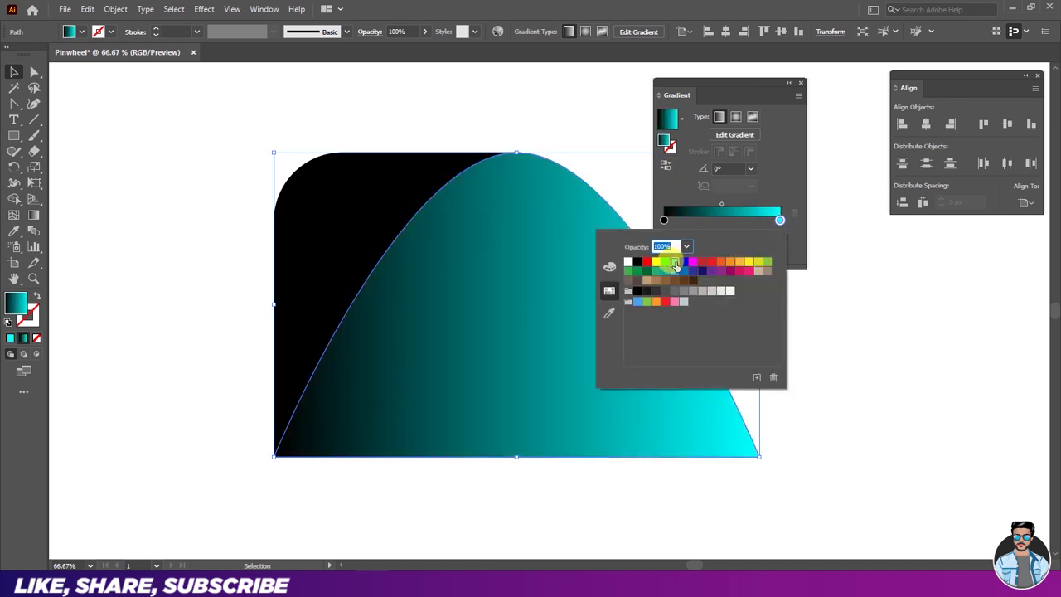
click(602, 131)
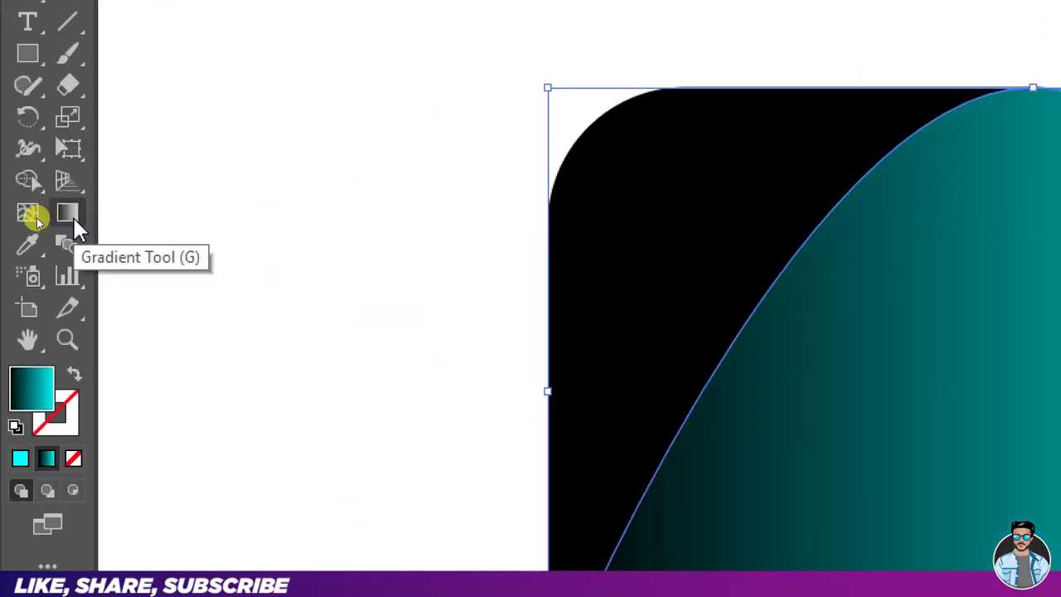
Step: Angle the arch's black-to-cyan gradient diagonally to about -35.37°, upper left to lower right
click(36, 220)
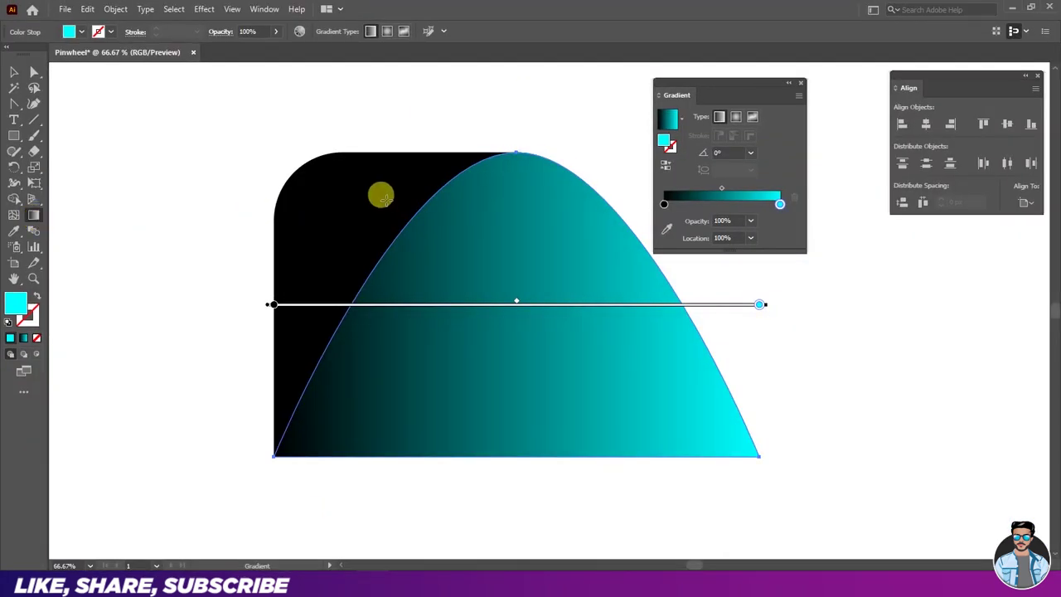
drag(376, 187, 760, 457)
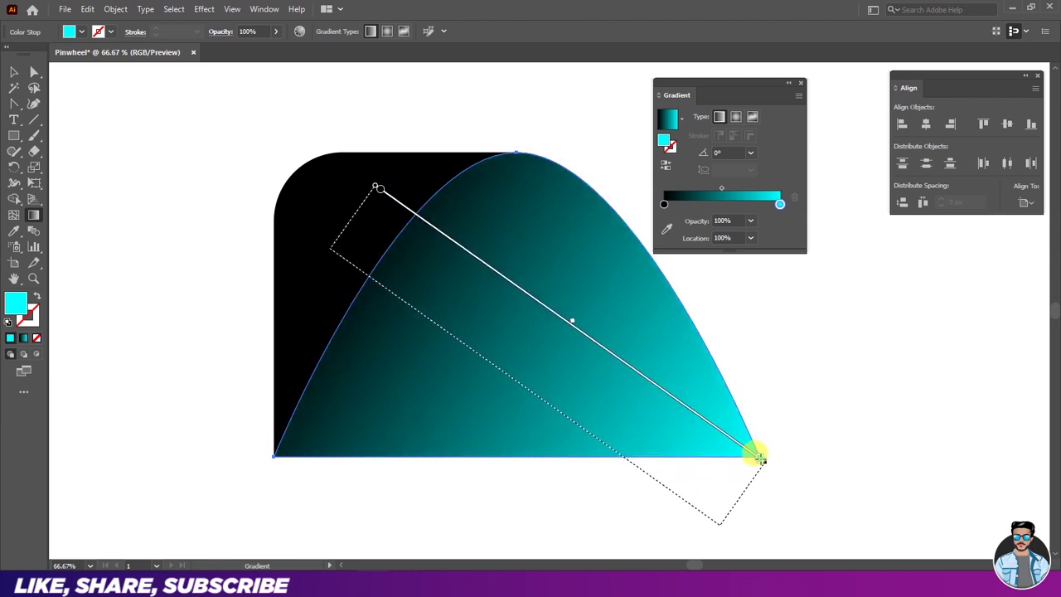
drag(589, 324, 544, 387)
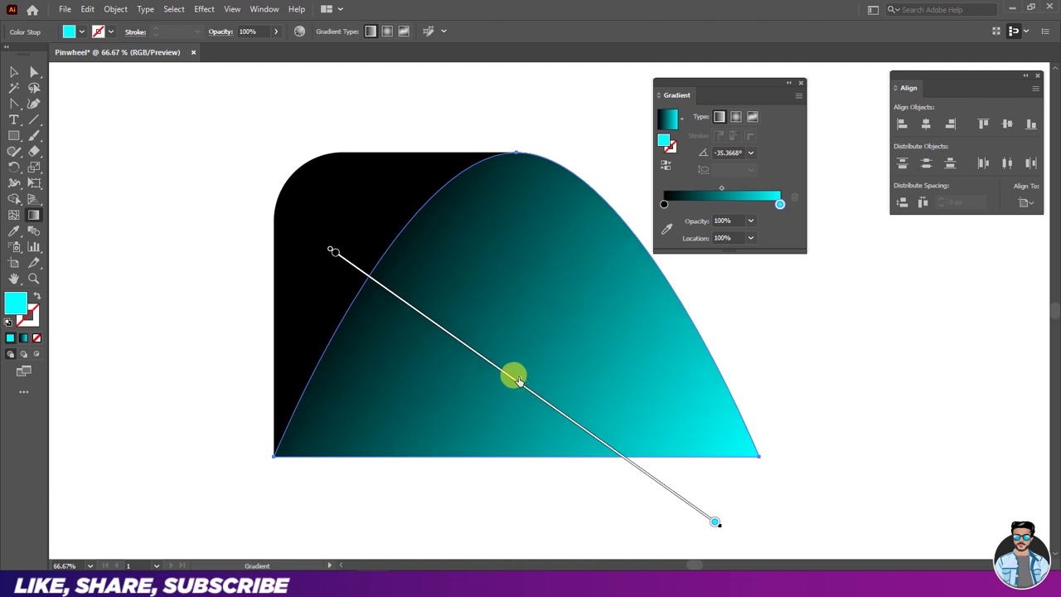
drag(503, 367, 502, 367)
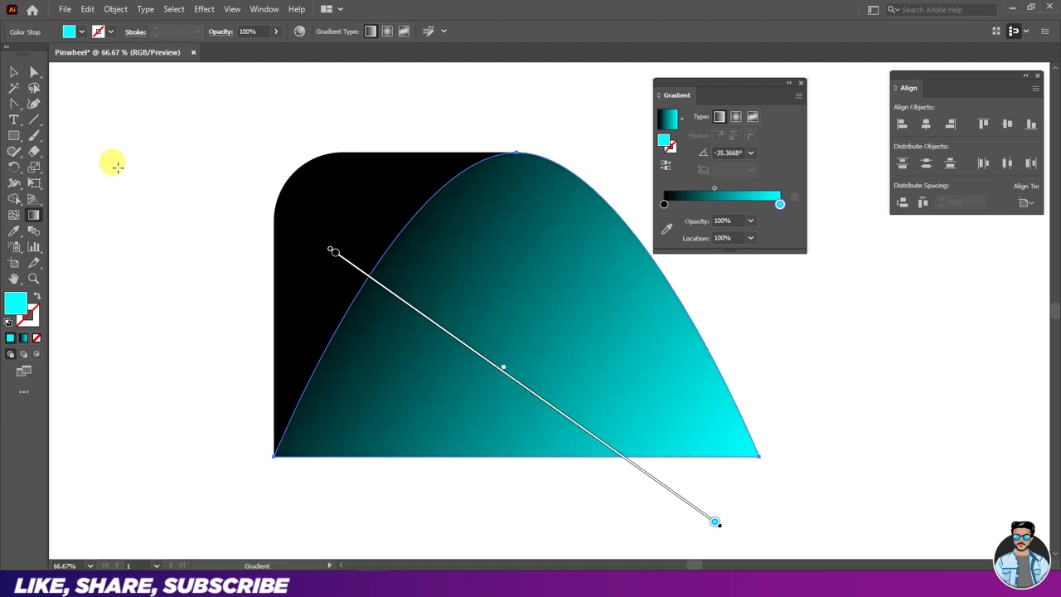
click(18, 73)
click(130, 124)
click(343, 196)
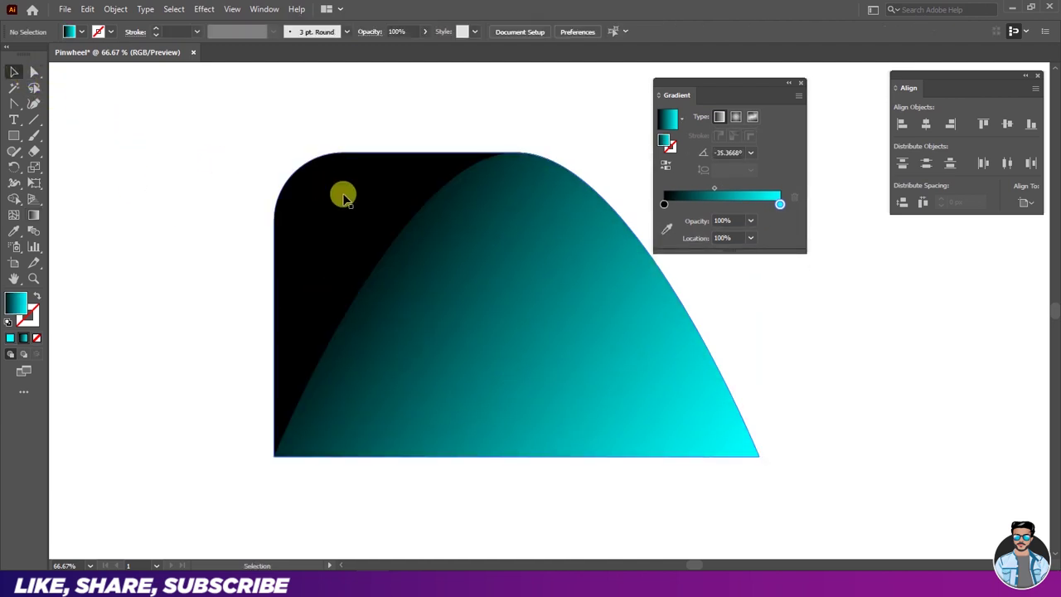
Step: Apply the White, Black gradient preset to the back shape and turn the white stop black
click(685, 123)
scroll(622, 158, up, 1)
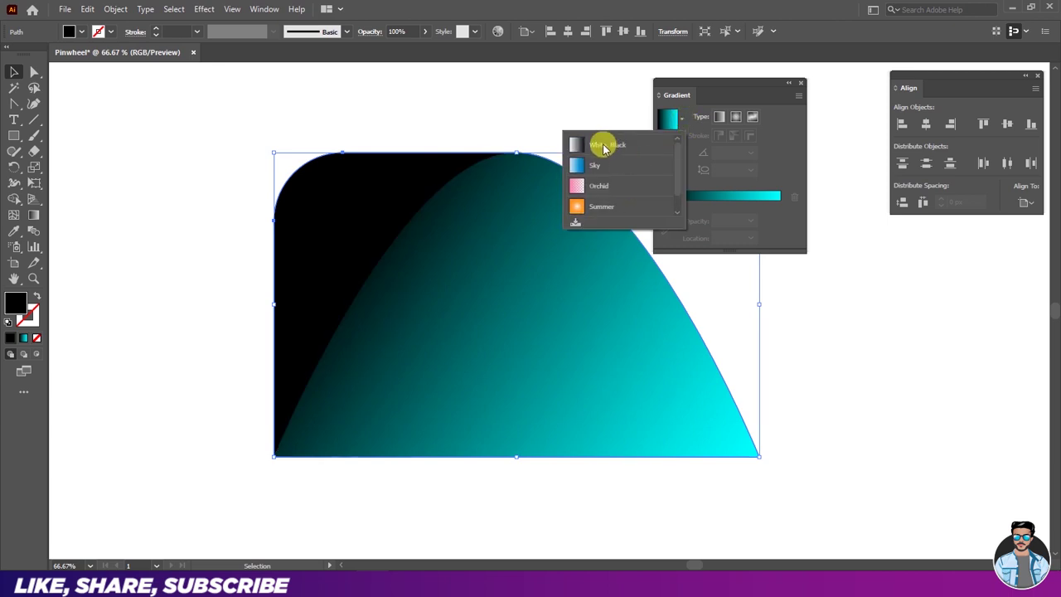
click(599, 143)
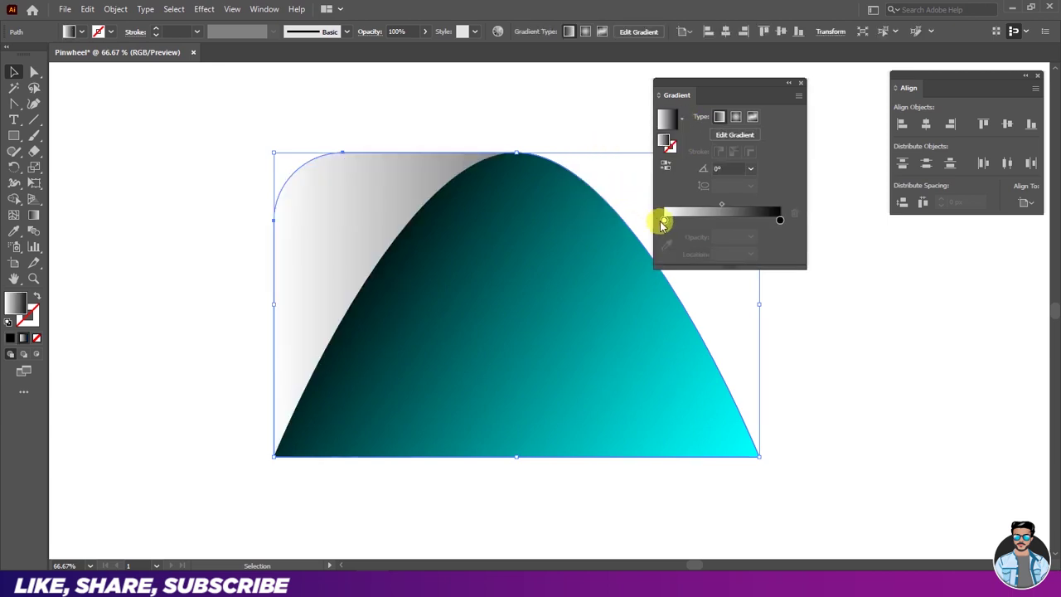
double_click(664, 221)
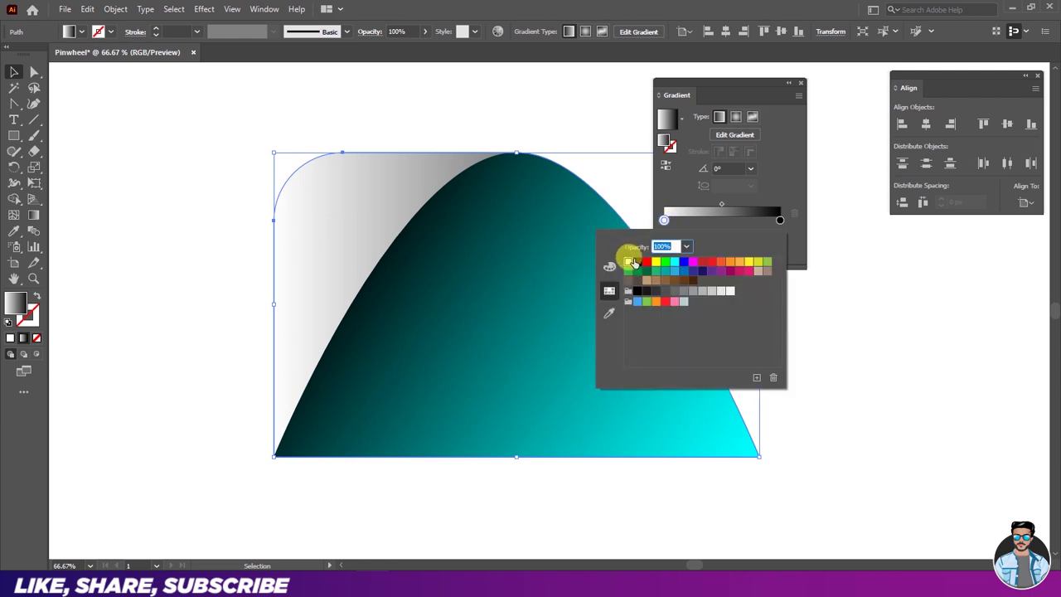
click(633, 263)
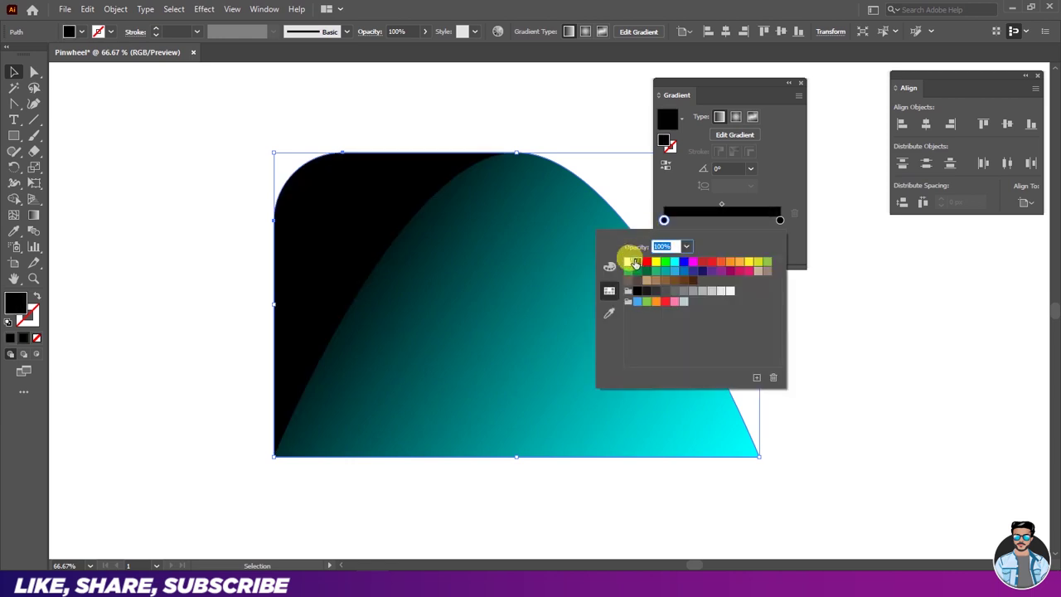
Step: Add a cyan middle stop and shift it left to about 23.743%
click(703, 221)
double_click(703, 220)
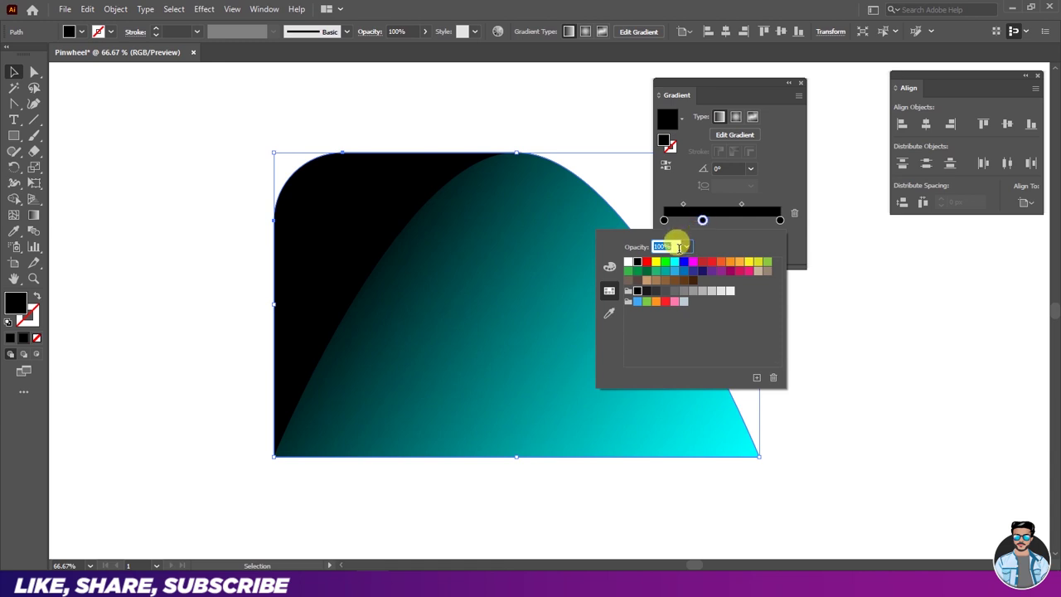
click(673, 262)
click(687, 228)
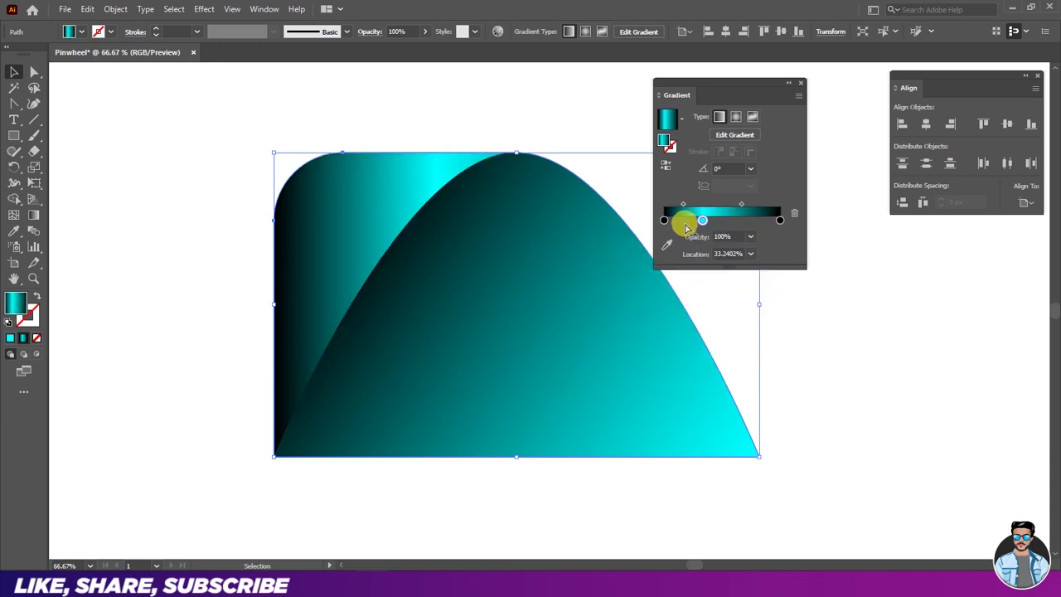
drag(741, 205, 716, 206)
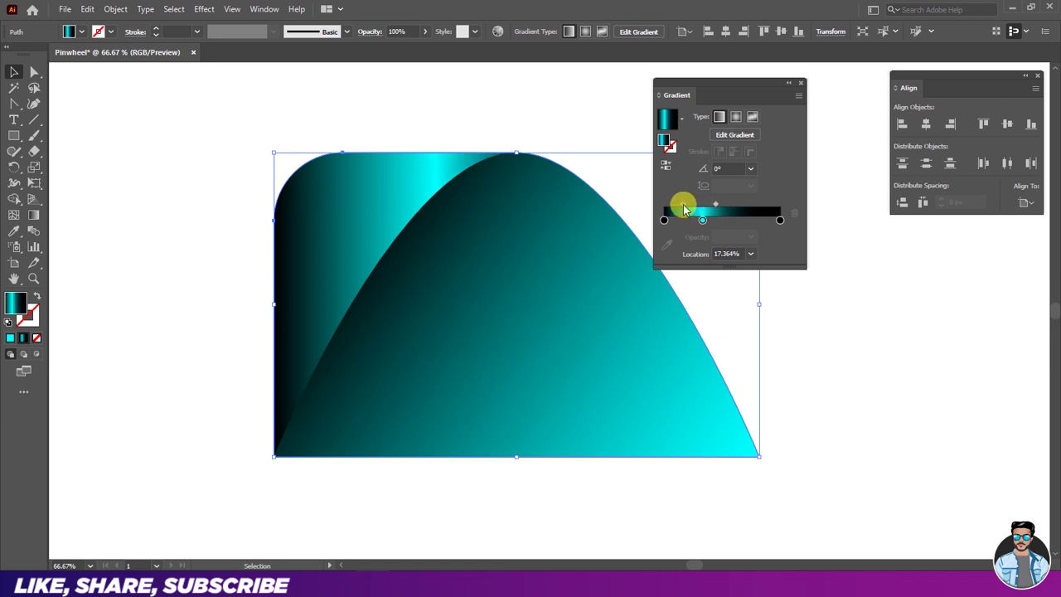
click(700, 220)
drag(694, 220, 692, 221)
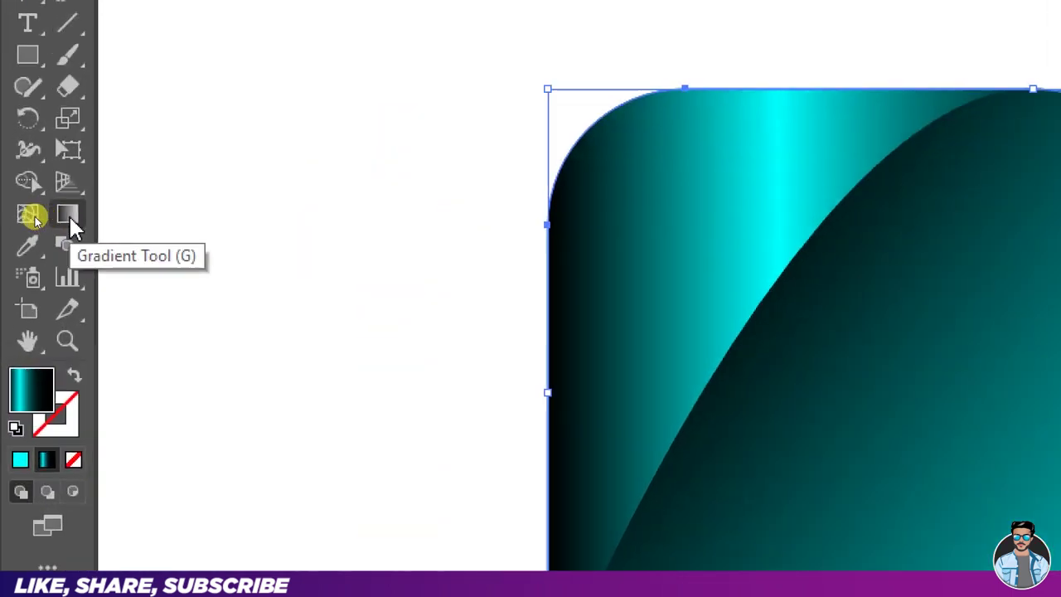
Step: Redraw the back shape's gradient vertically at -90° with the Gradient tool
click(35, 219)
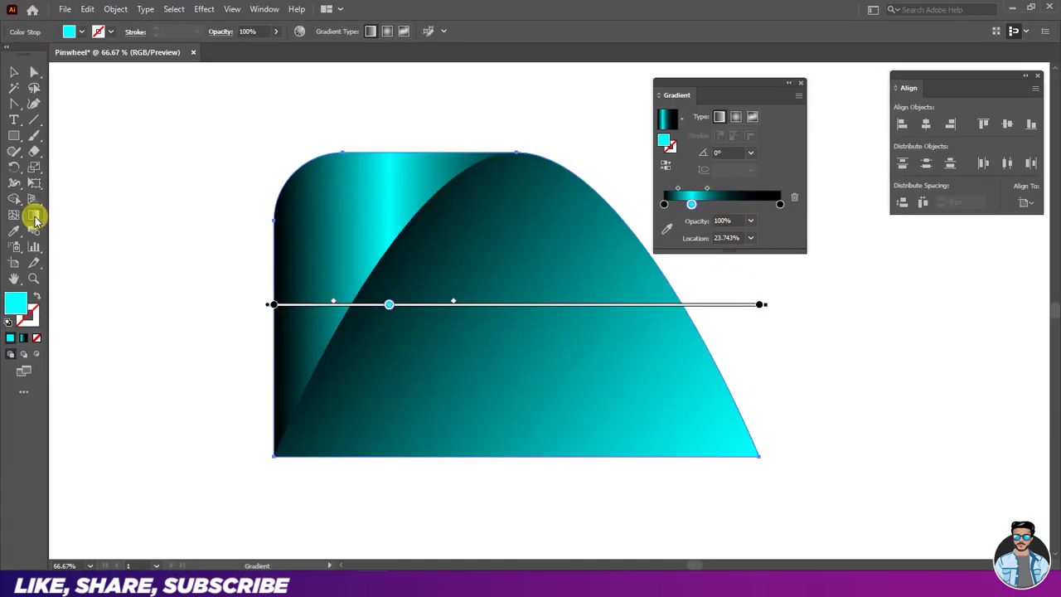
mouse_move(349, 148)
mouse_down()
mouse_move(332, 444)
mouse_move(350, 472)
mouse_up()
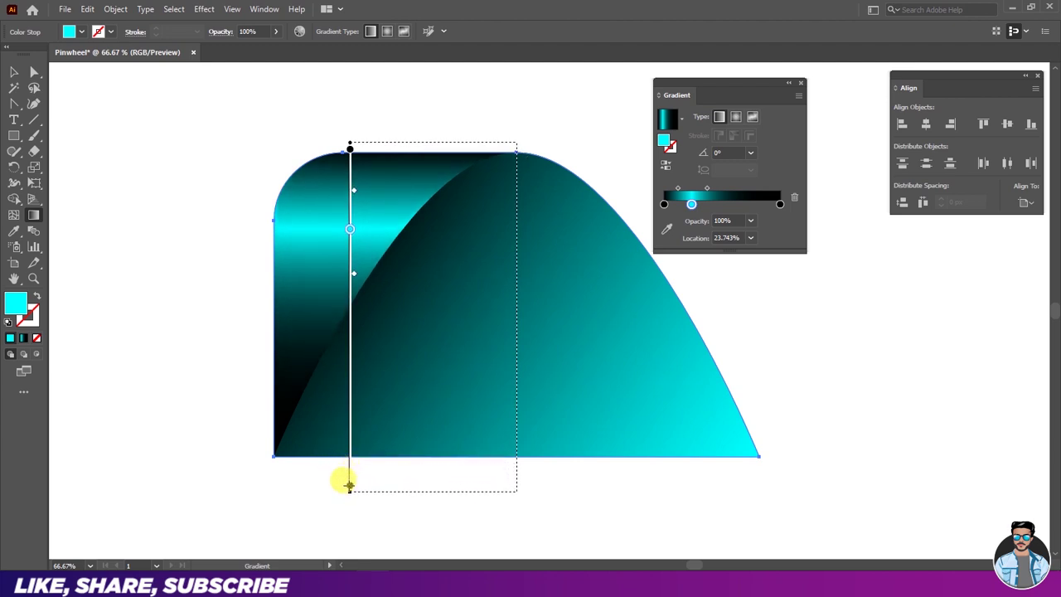
drag(344, 497, 339, 492)
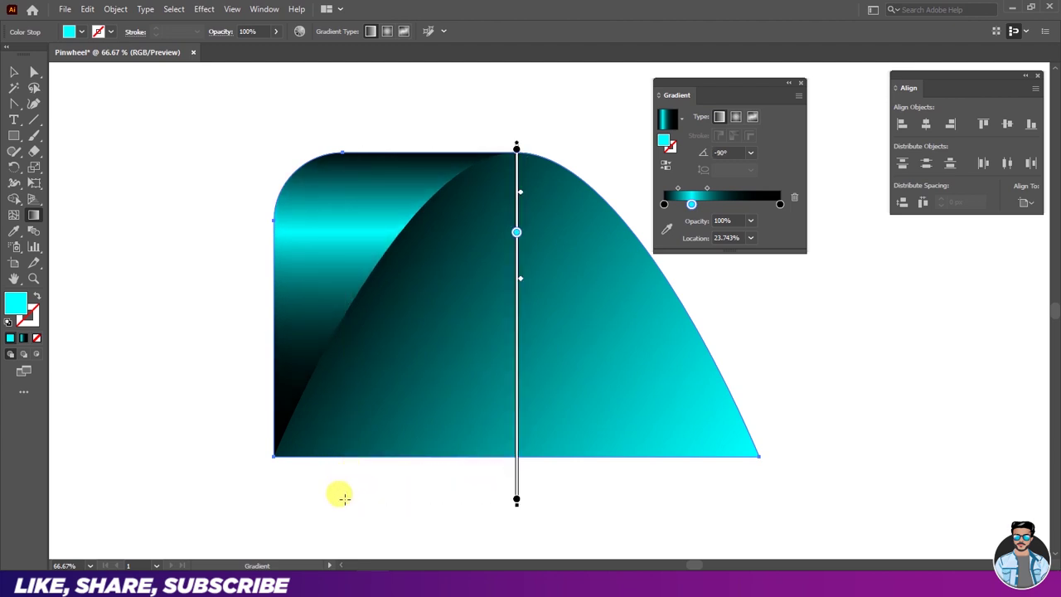
Step: Move the cyan stop up to 10.3352% and adjust the midpoints to soften the fade
click(678, 189)
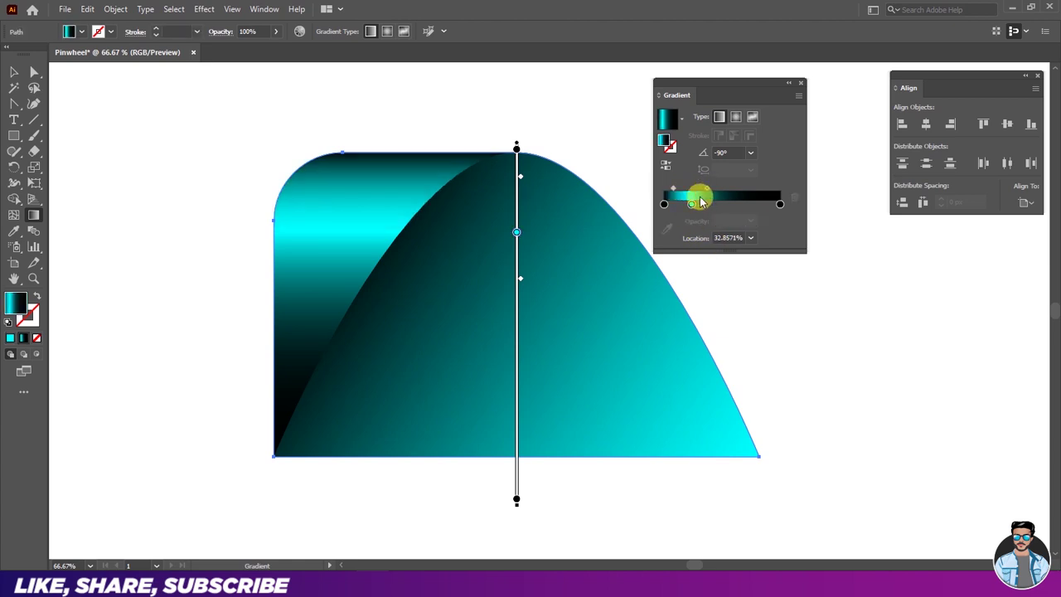
drag(701, 201, 682, 205)
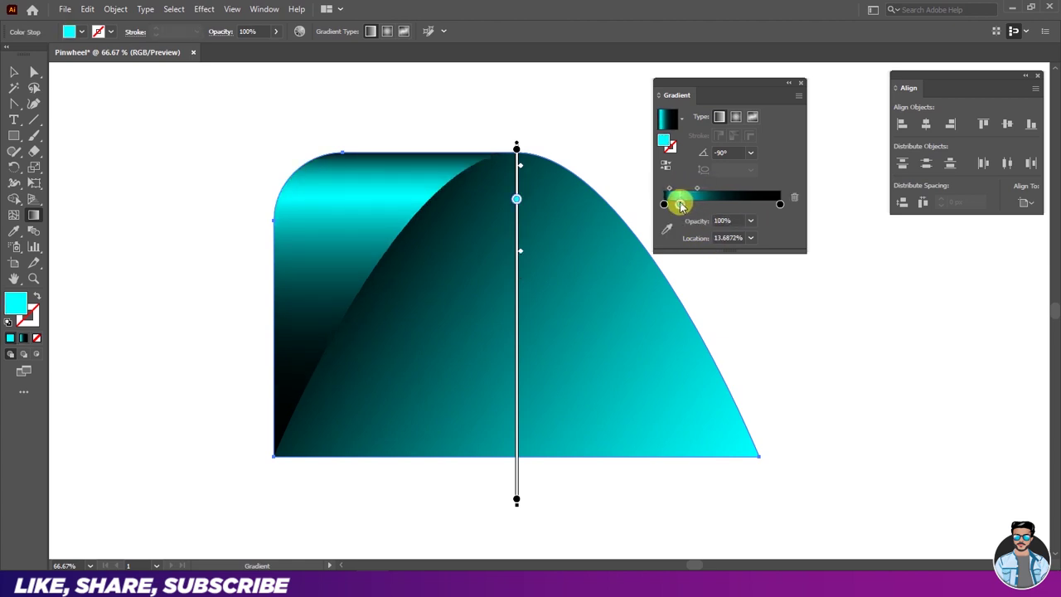
drag(699, 192, 693, 192)
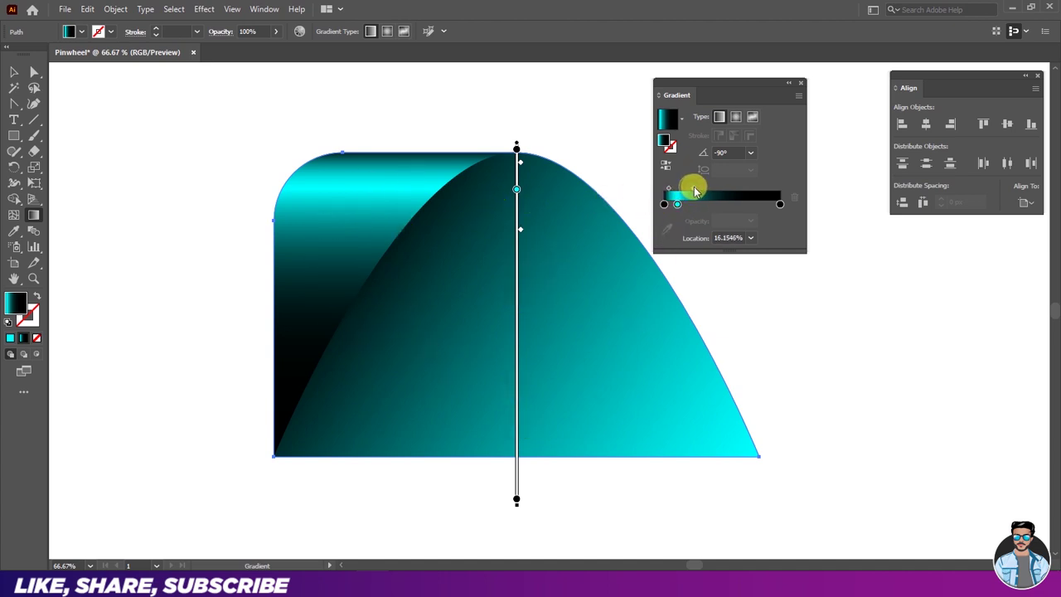
drag(695, 190, 709, 191)
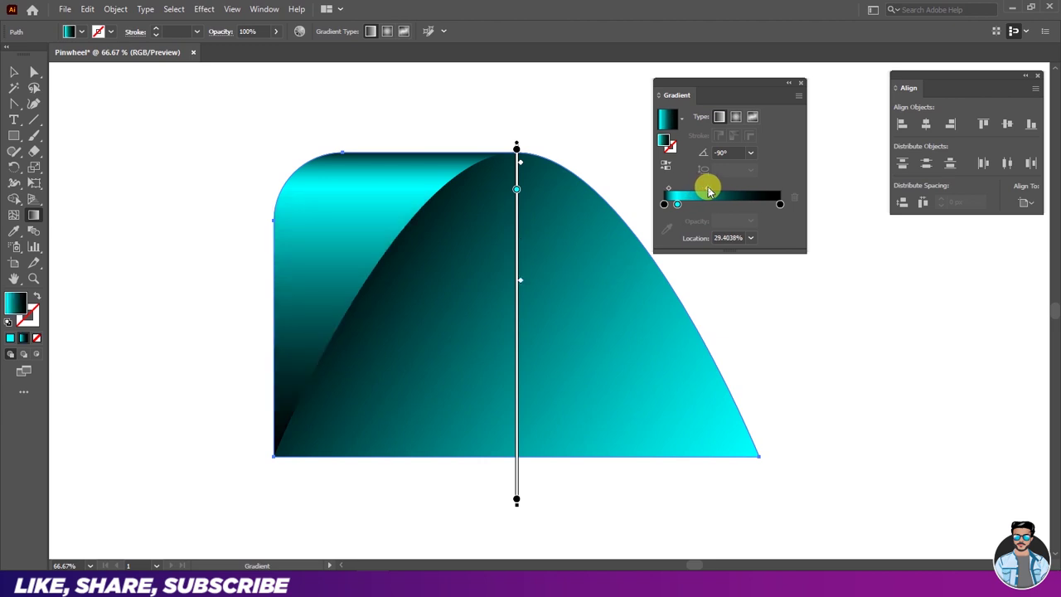
drag(706, 192, 691, 199)
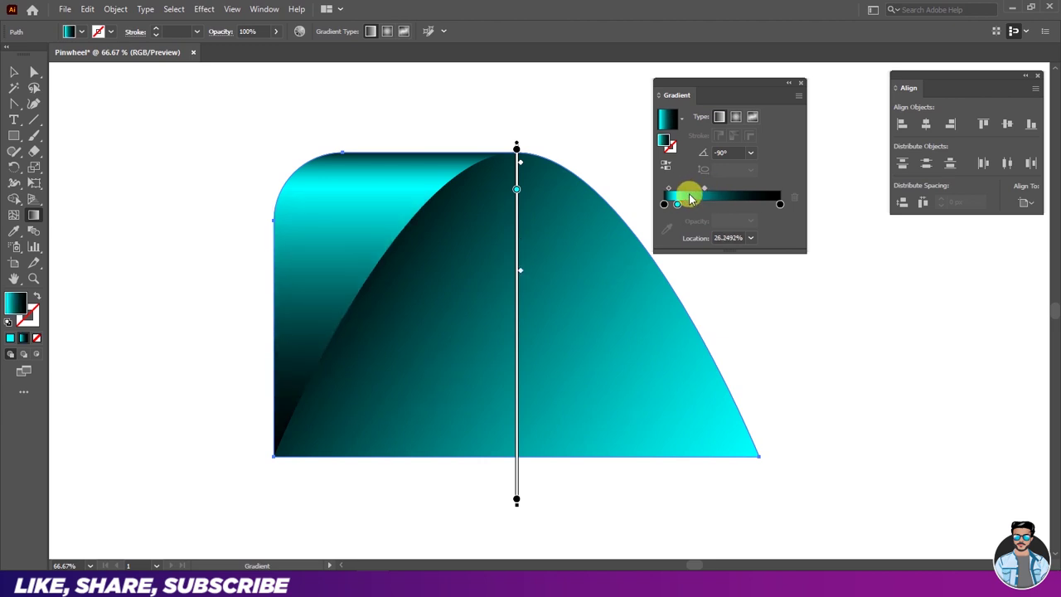
click(676, 205)
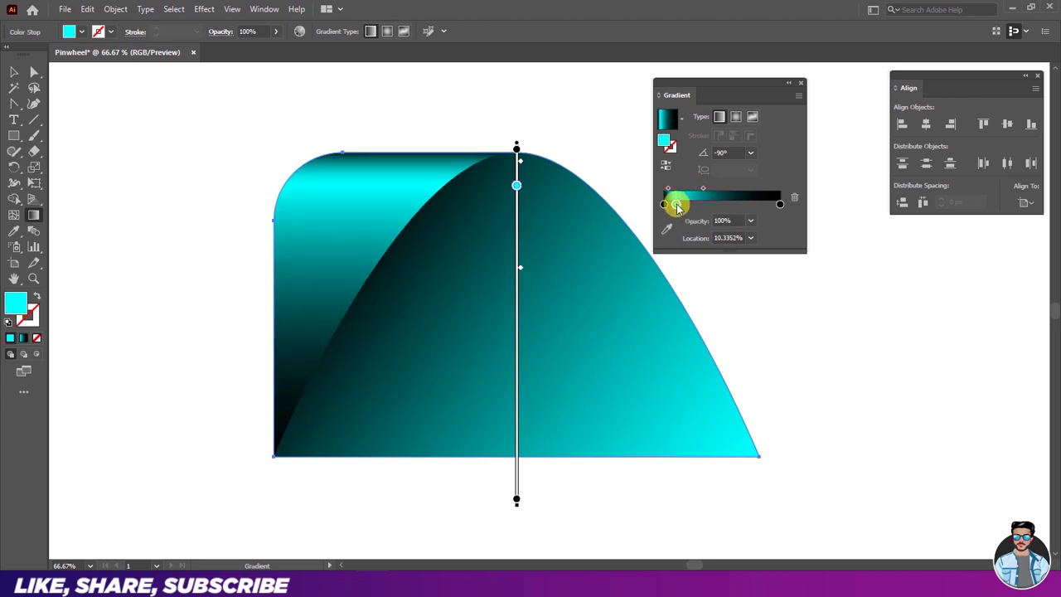
click(14, 73)
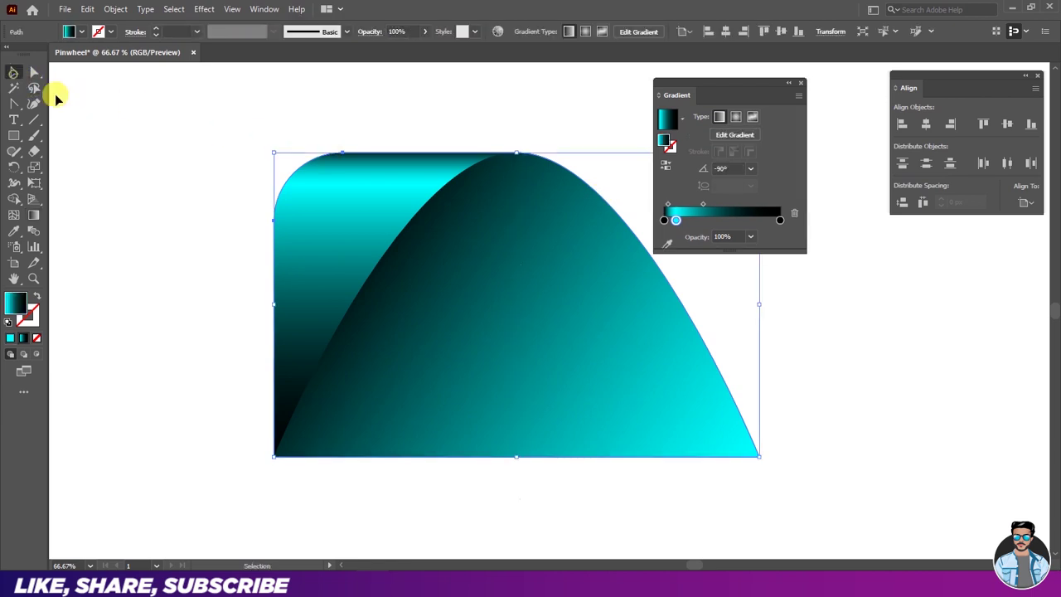
Step: Move the back shape's cyan gradient stop to about 9.2%, then select the front shape
click(112, 127)
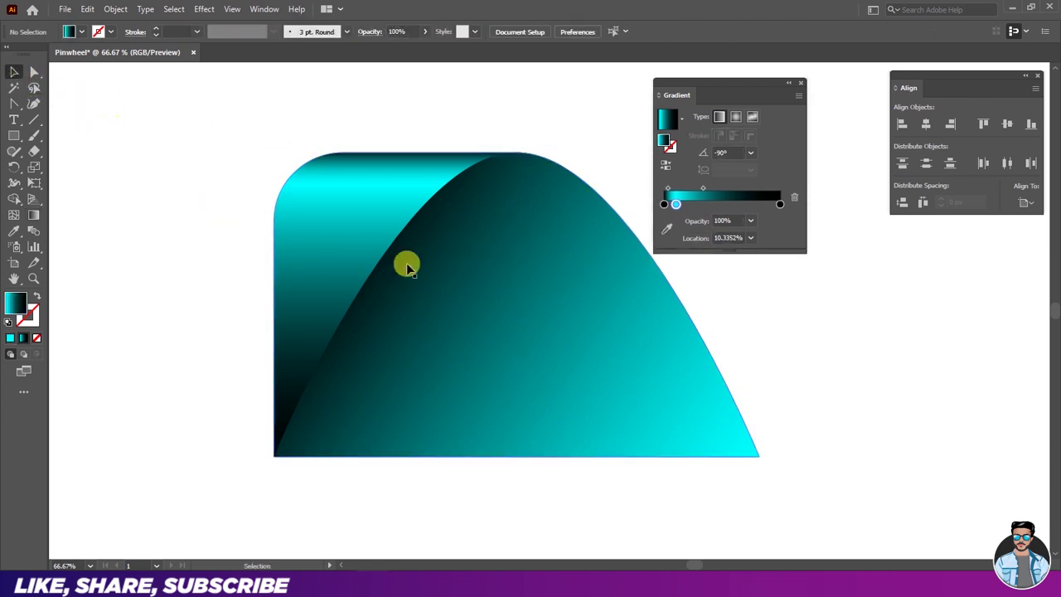
click(328, 260)
click(703, 206)
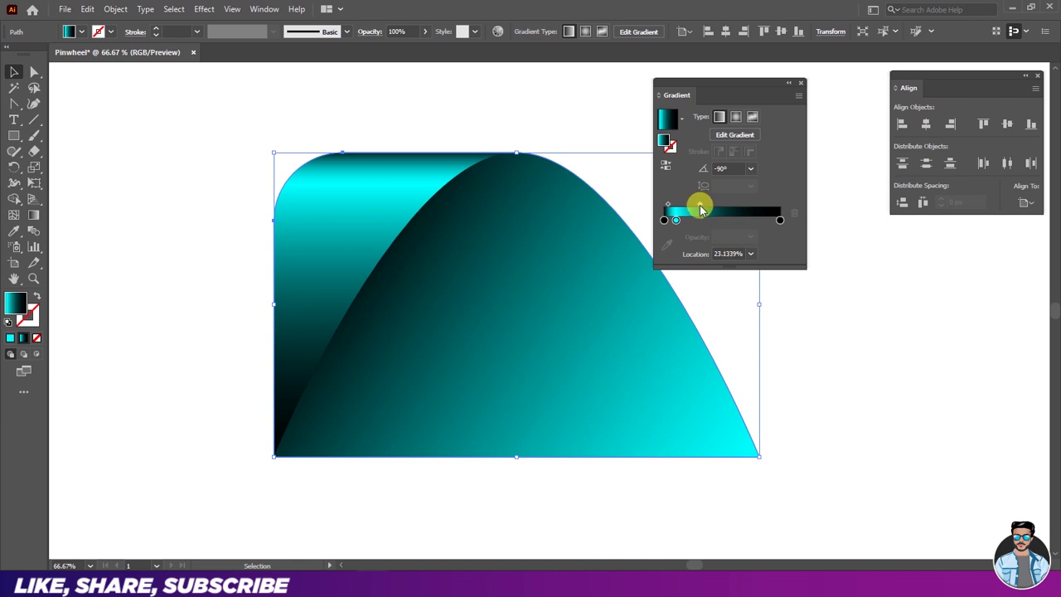
click(676, 220)
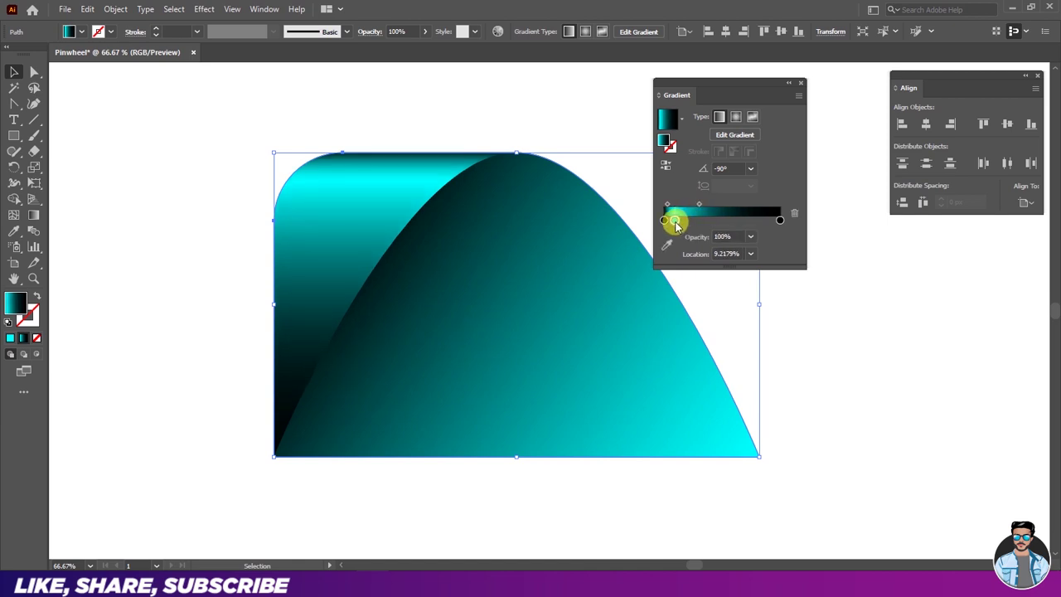
click(466, 118)
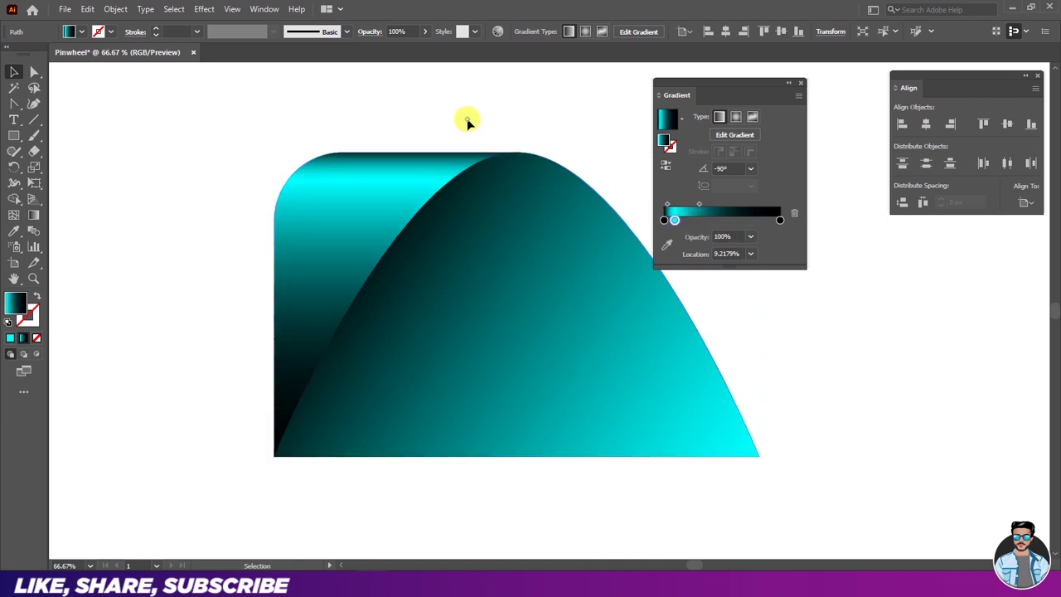
click(558, 333)
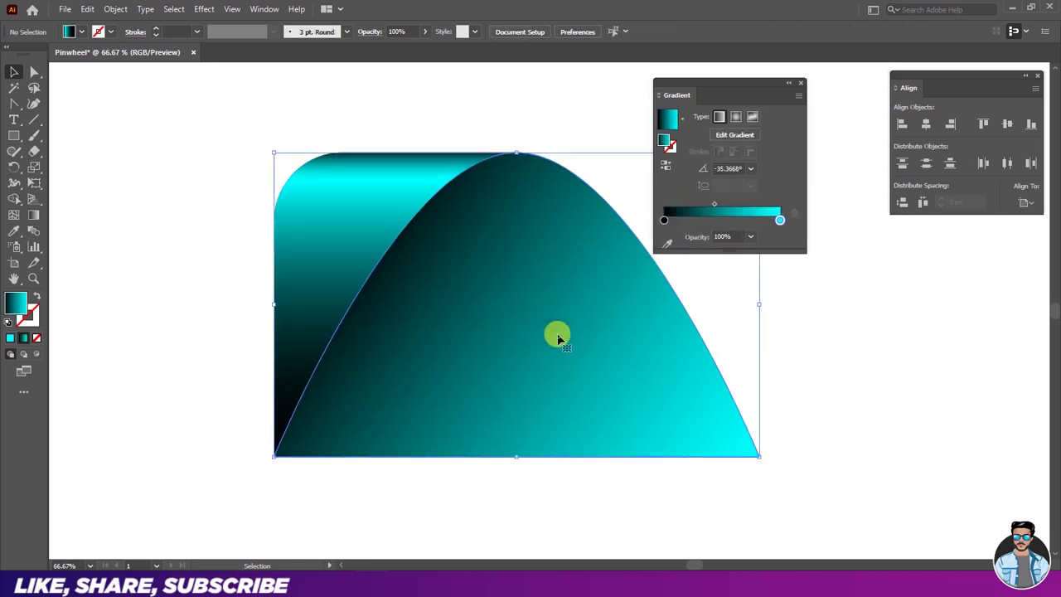
Step: Copy the curved front shape and paste the copy in front
click(88, 9)
click(94, 73)
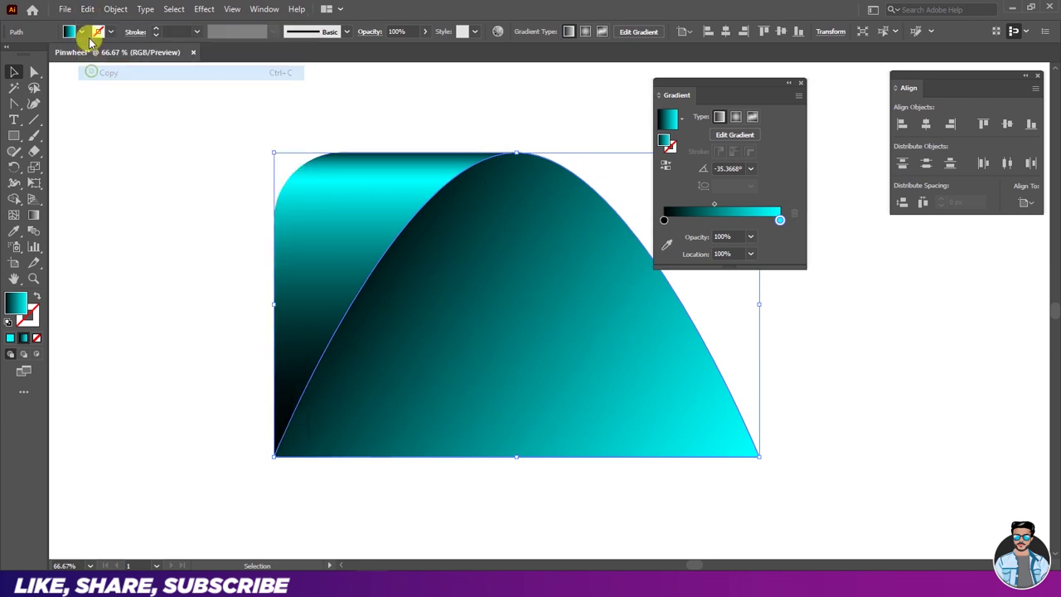
click(87, 9)
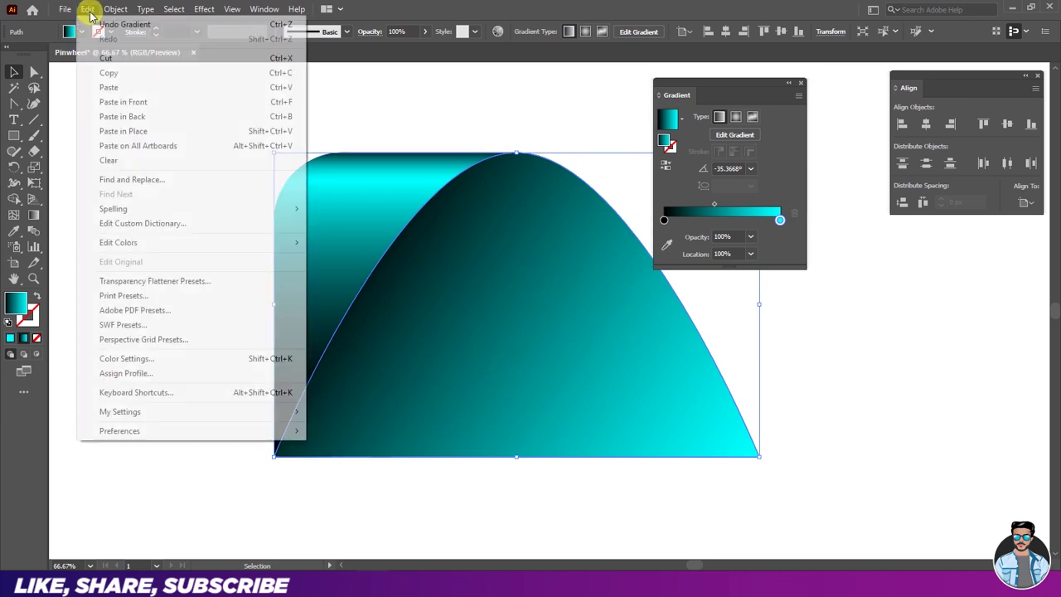
click(94, 102)
Step: Fill the copy with the White, Black gradient preset, reversed to run black-to-white
click(684, 124)
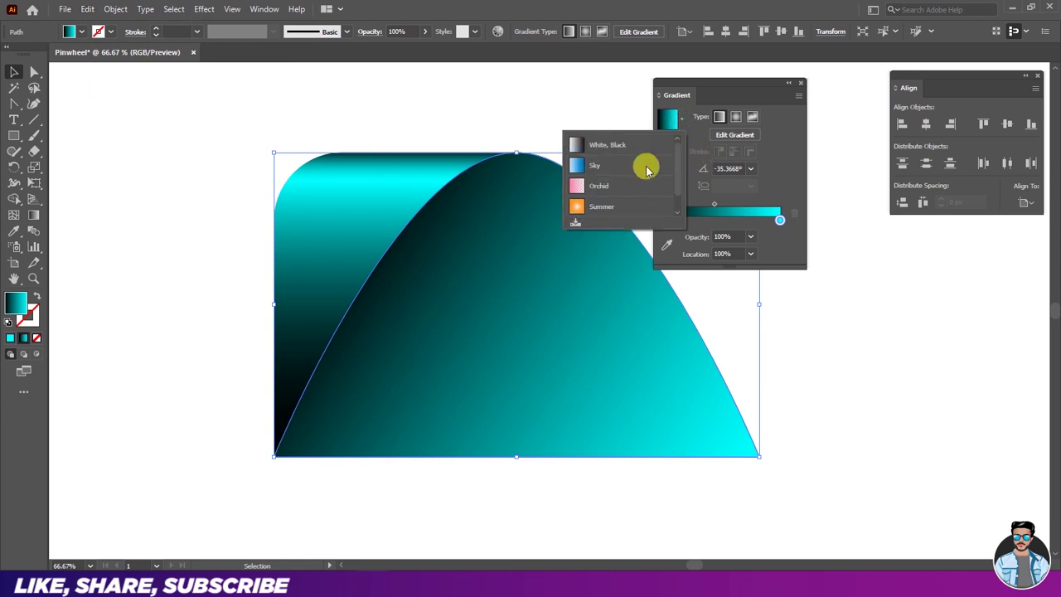
click(599, 144)
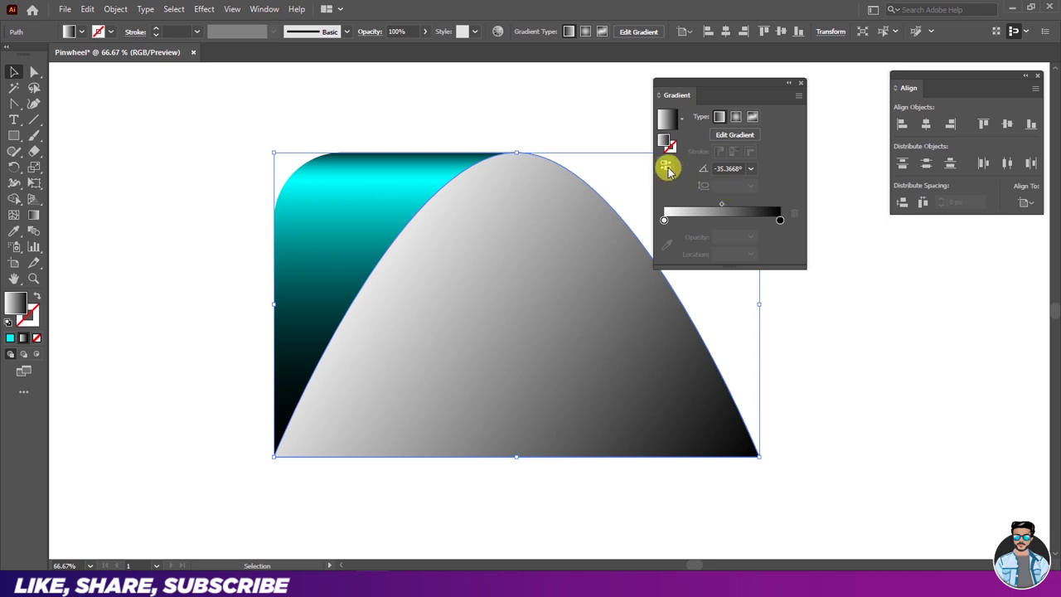
click(666, 167)
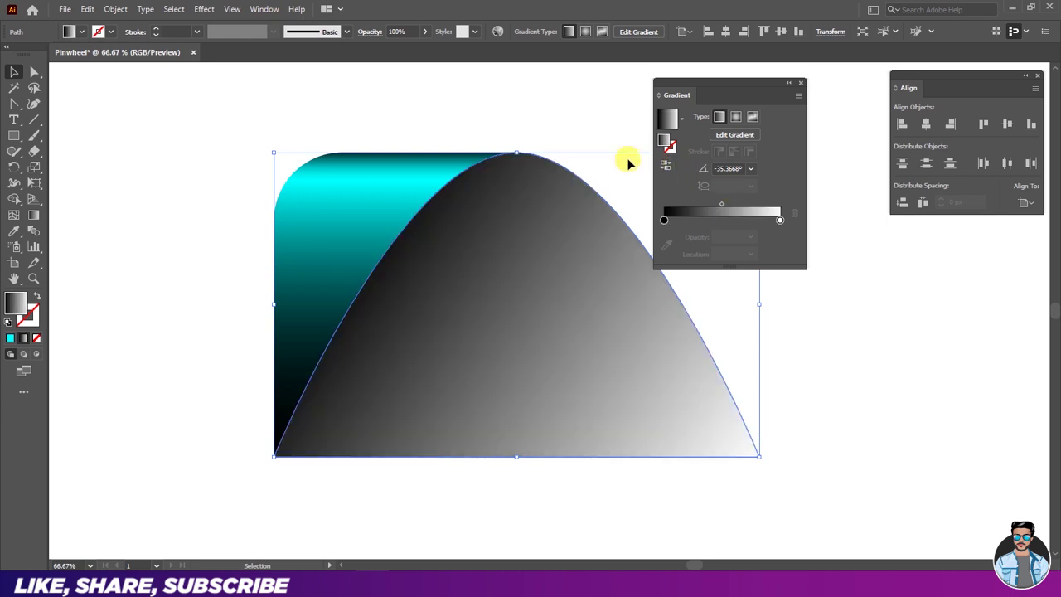
click(204, 9)
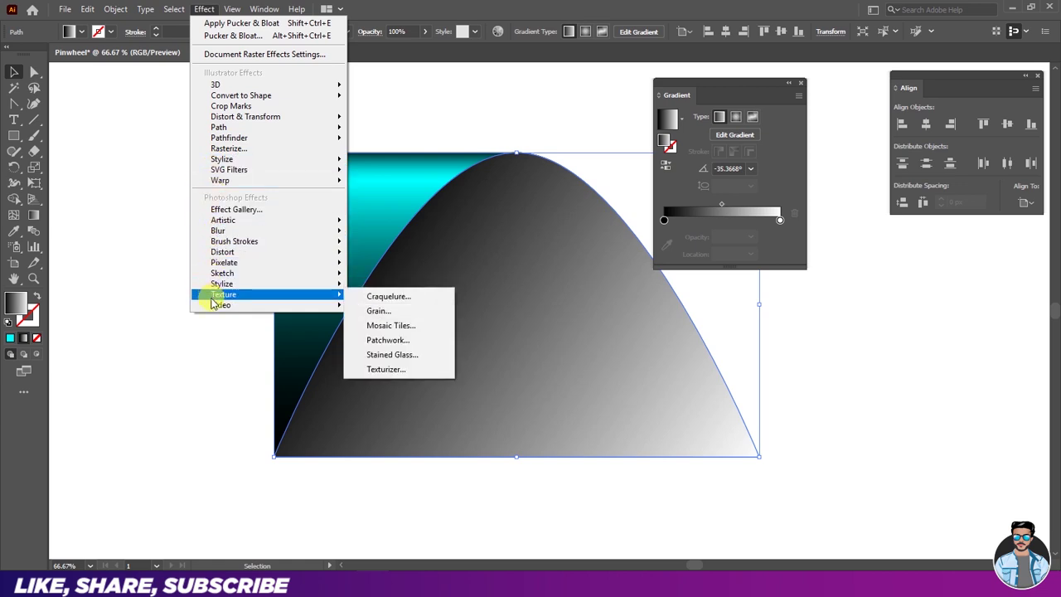
mouse_move(223, 294)
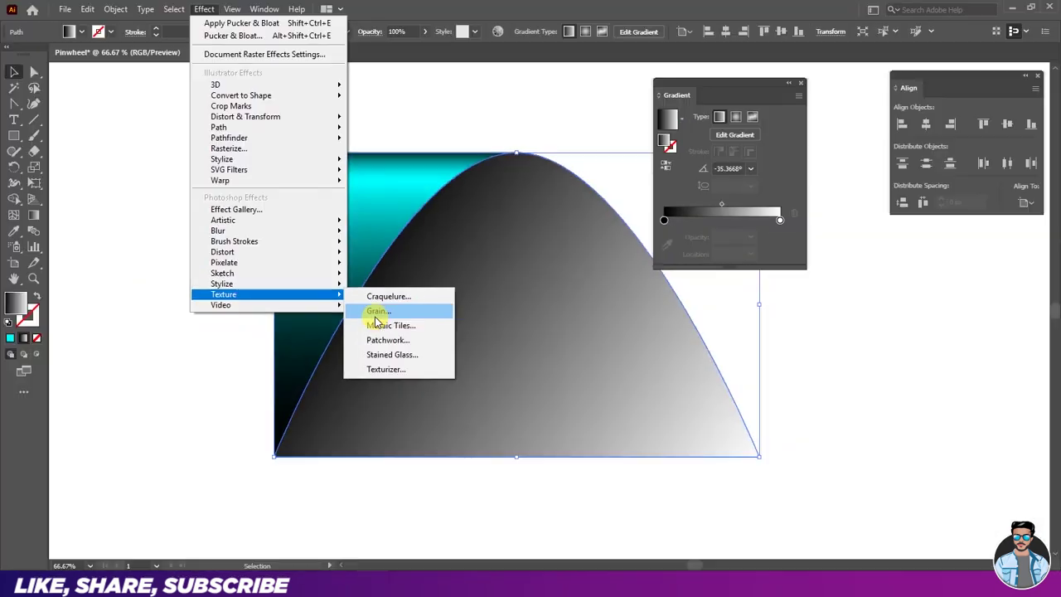
Step: Apply a Grain texture with Intensity 45 and Contrast 55 to the greyscale blade copy
click(375, 316)
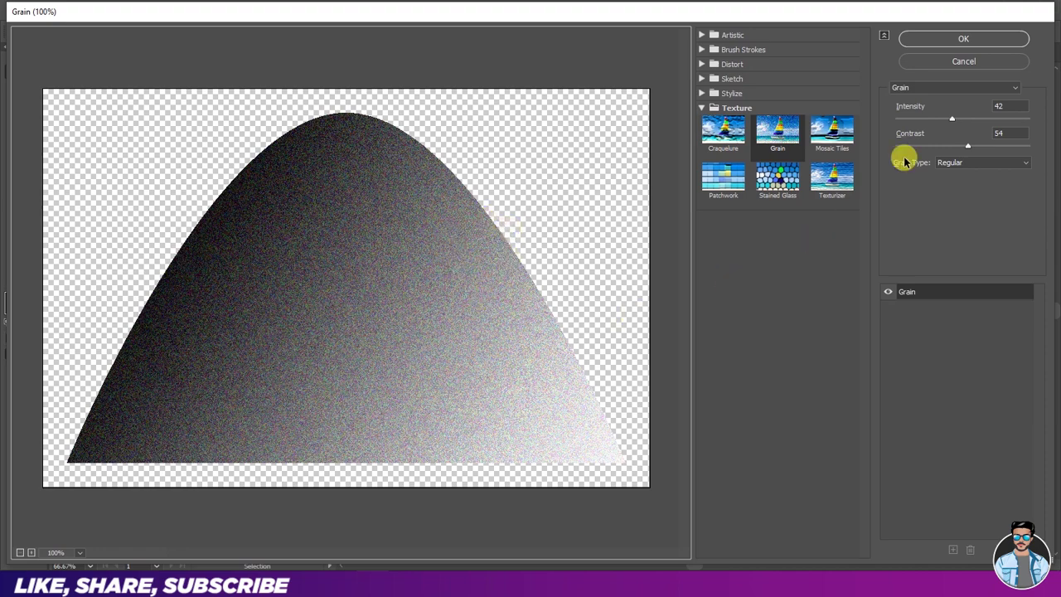
key(alt)
drag(953, 120, 958, 120)
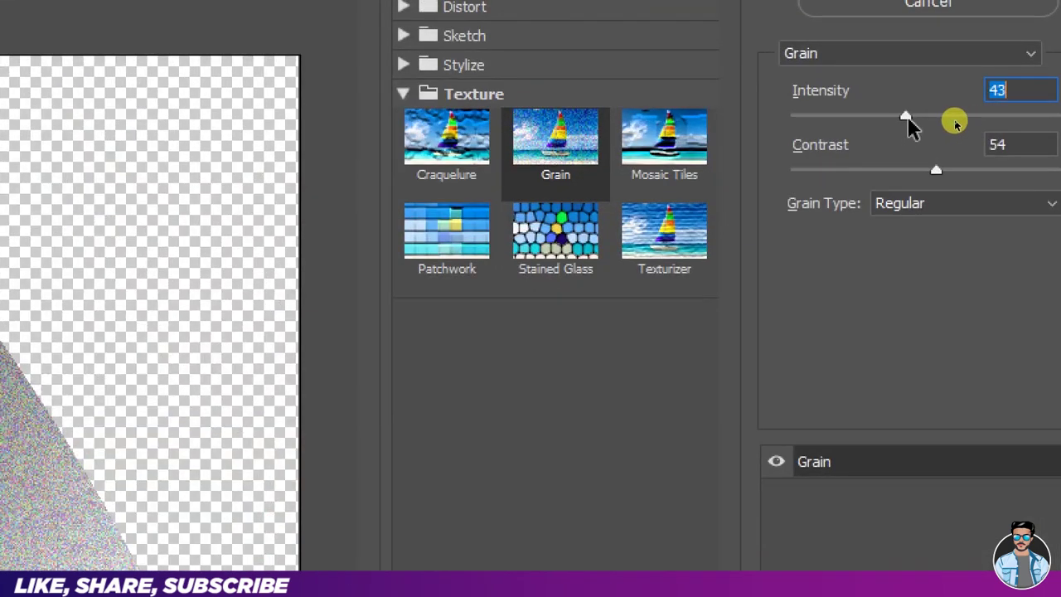
key(Down)
key(Down)
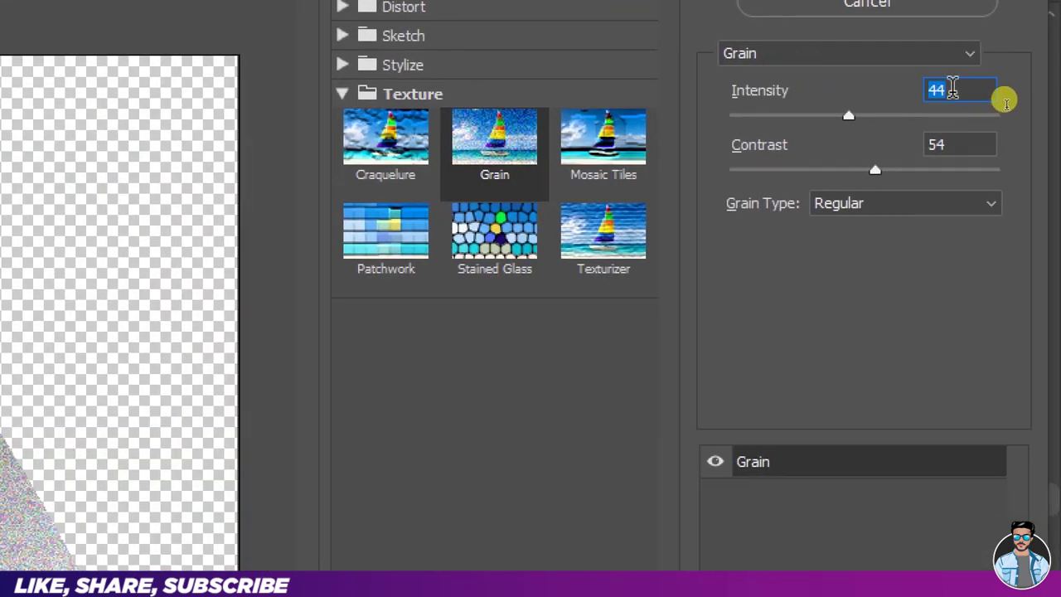
key(Up)
key(Tab)
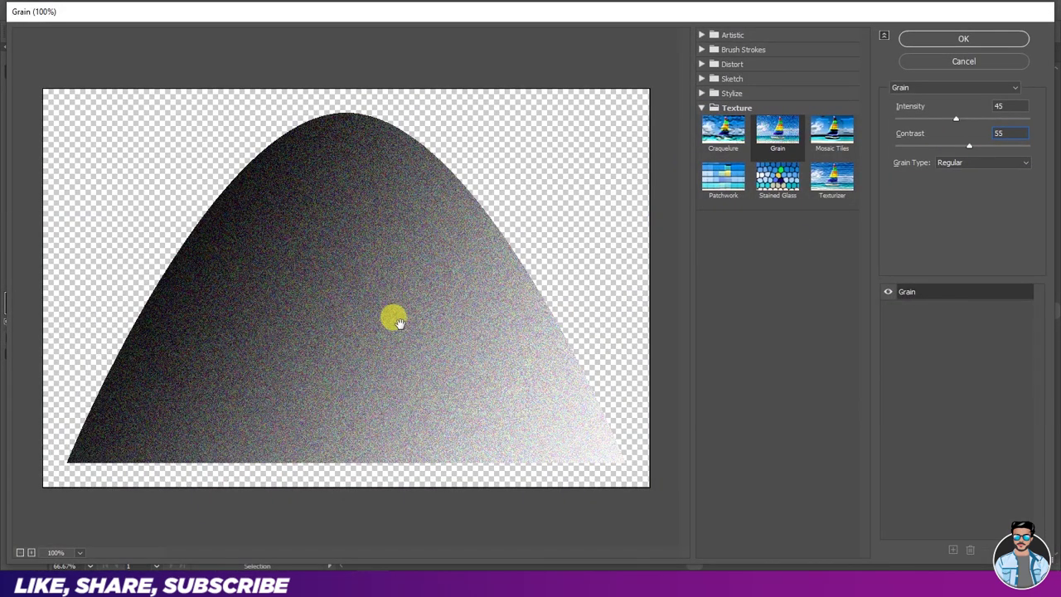
click(985, 40)
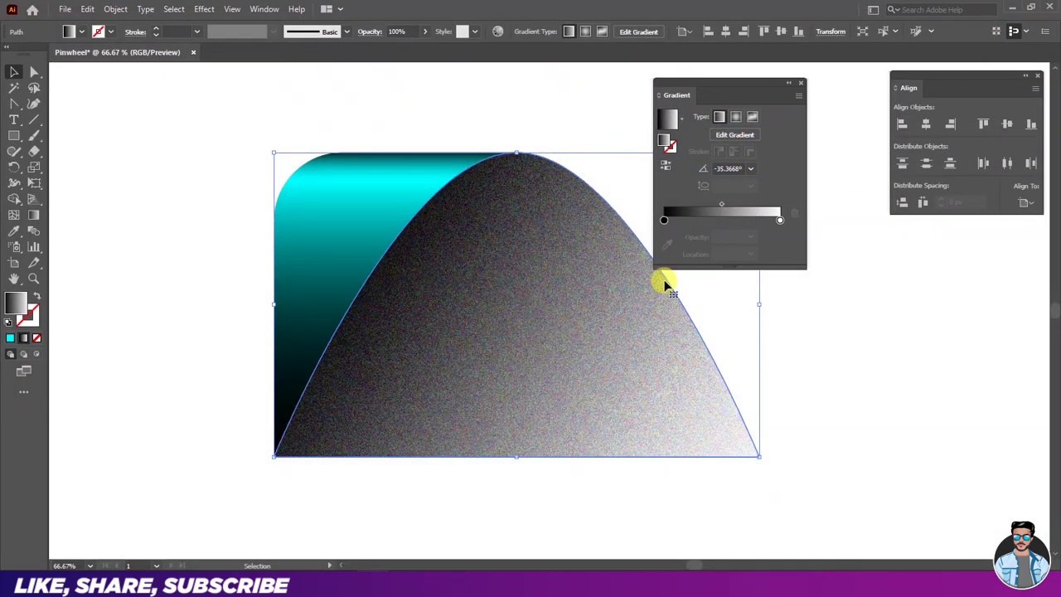
Step: Dock the Gradient panel and bring up the Transparency panel near the top right
drag(727, 83, 965, 236)
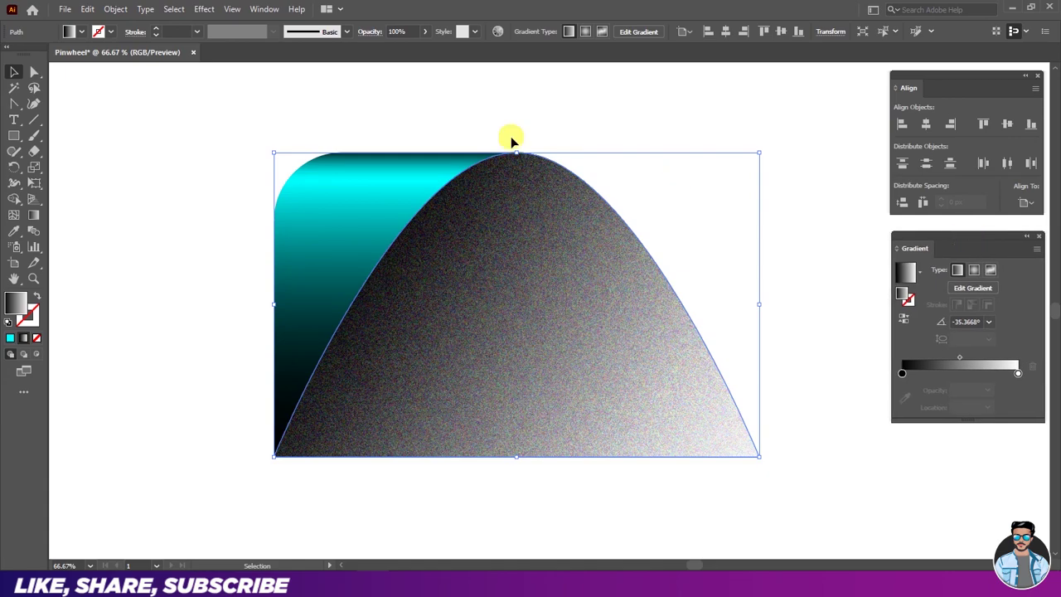
click(264, 9)
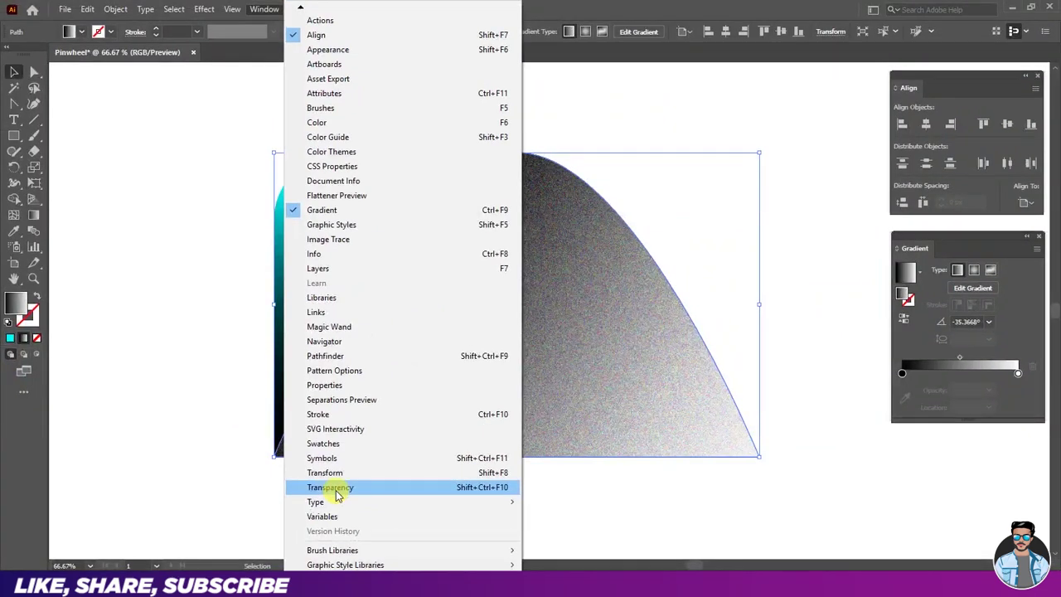
click(336, 489)
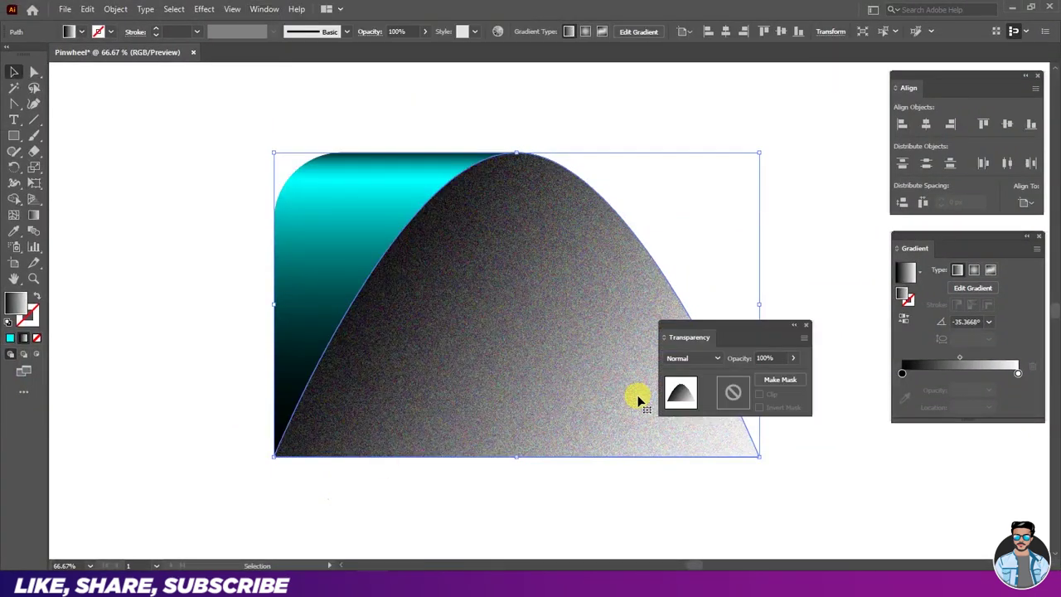
drag(737, 334, 788, 141)
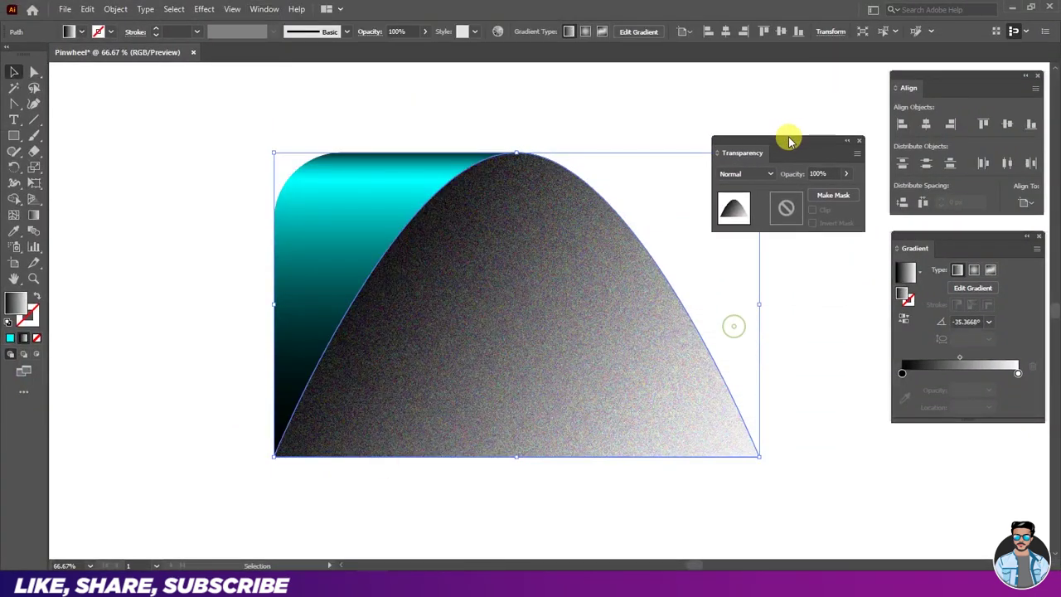
Step: Set the grainy blade to Multiply blend mode at 80% opacity
click(758, 165)
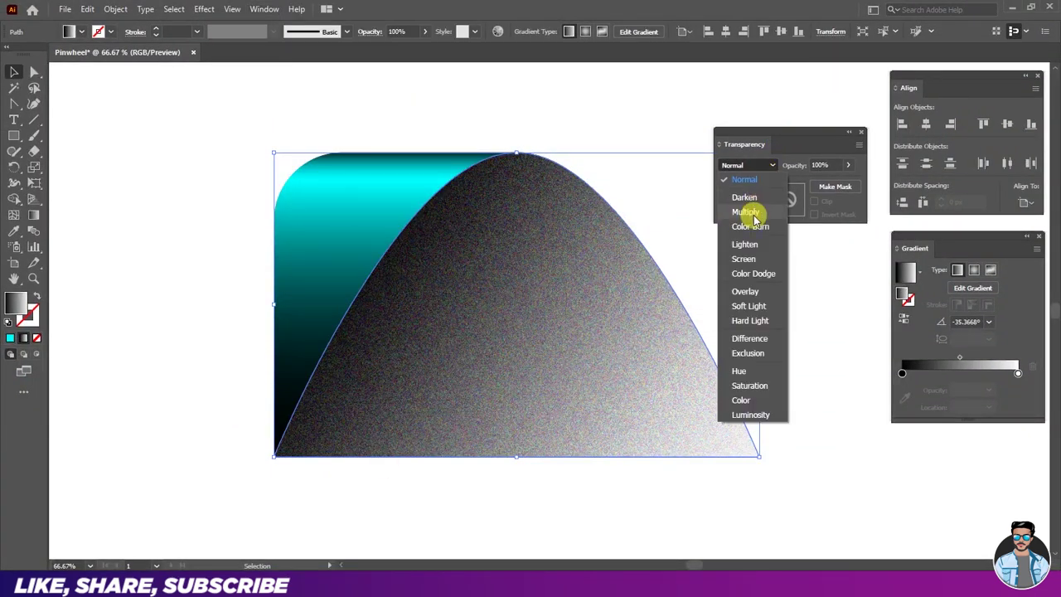
click(746, 212)
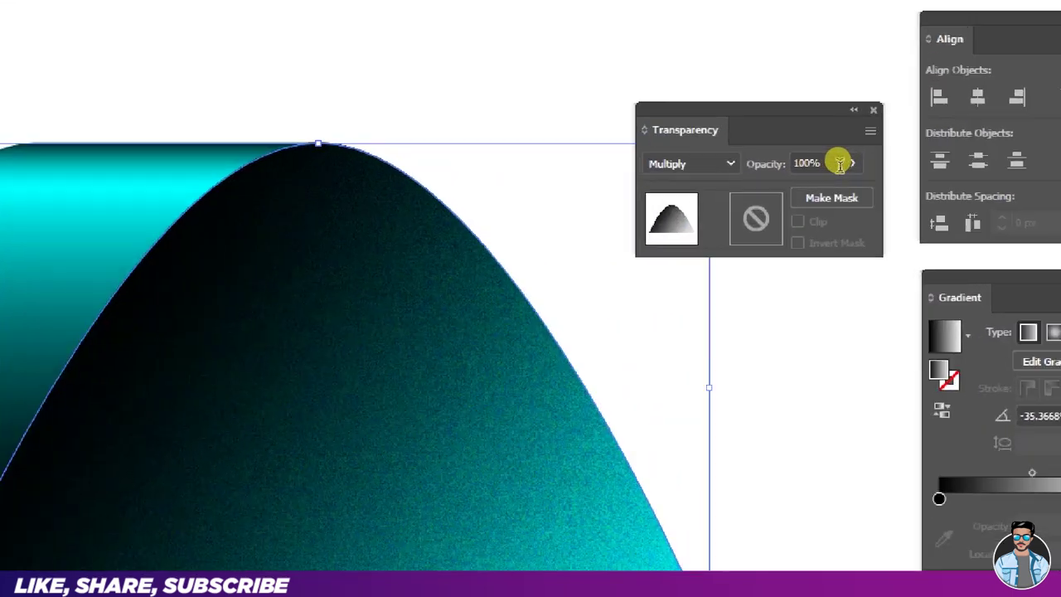
click(820, 165)
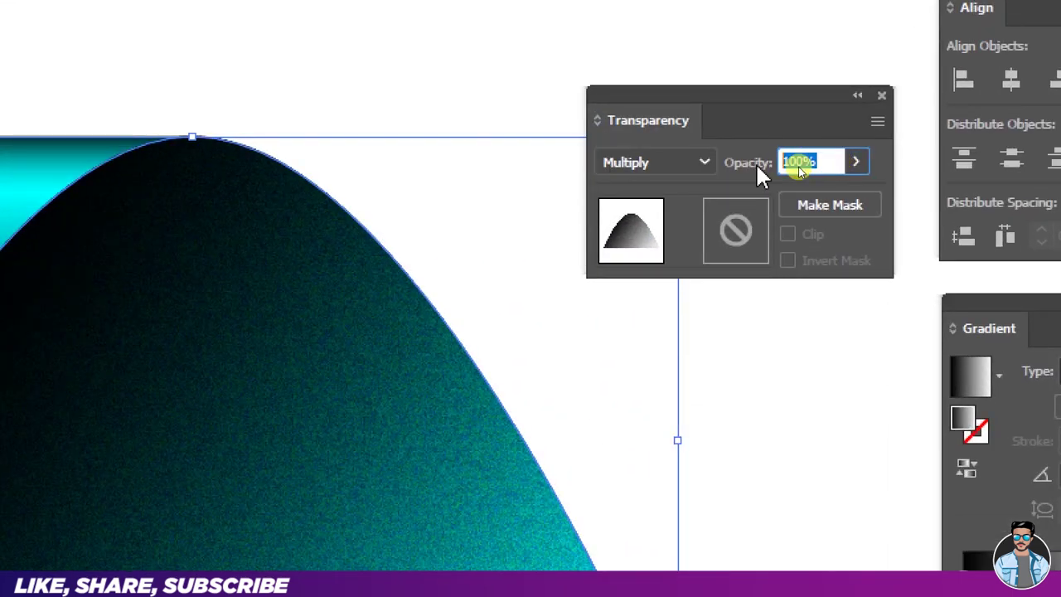
text(80)
key(Return)
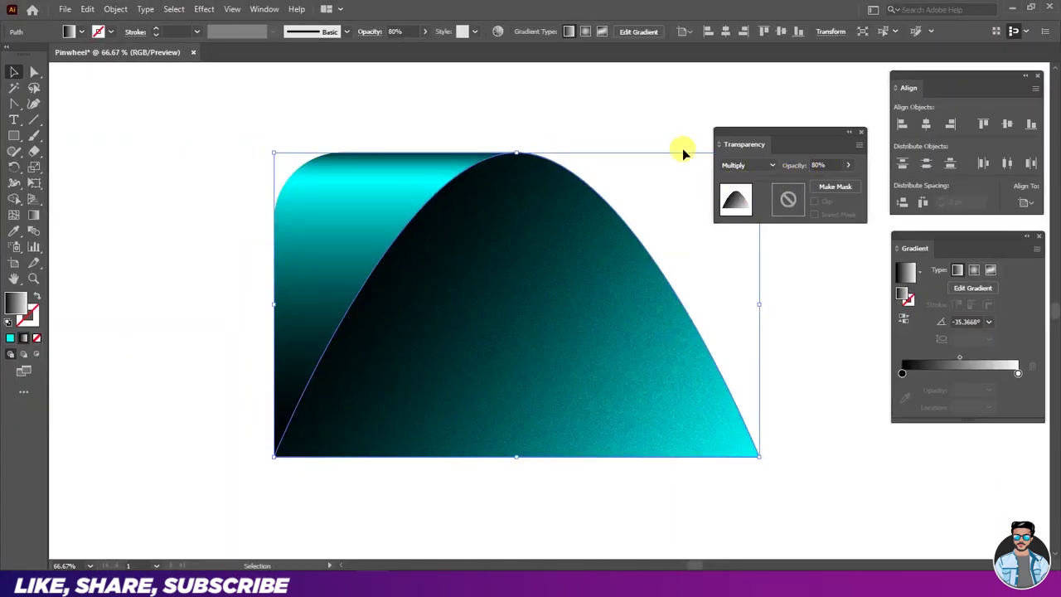
click(660, 123)
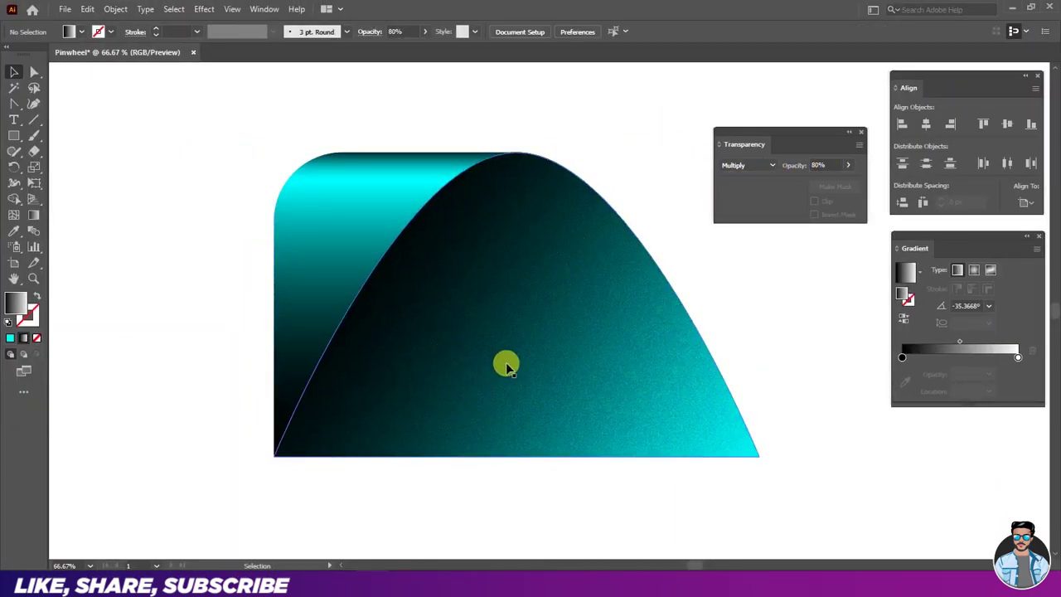
Step: Shift the grainy blade's gradient midpoint to 28.21%, then select both blade shapes
click(569, 278)
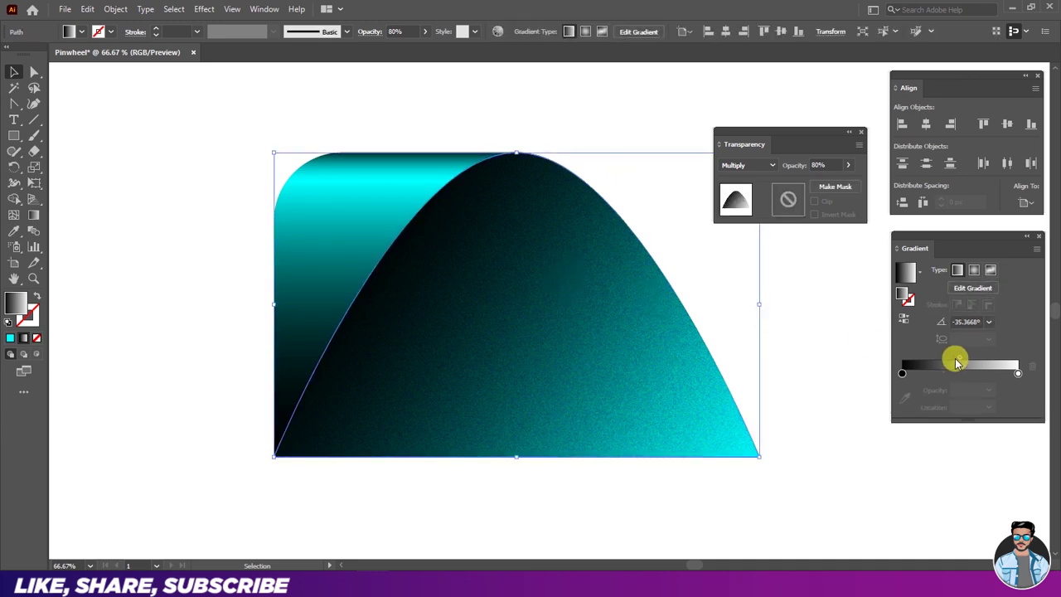
drag(959, 361, 933, 360)
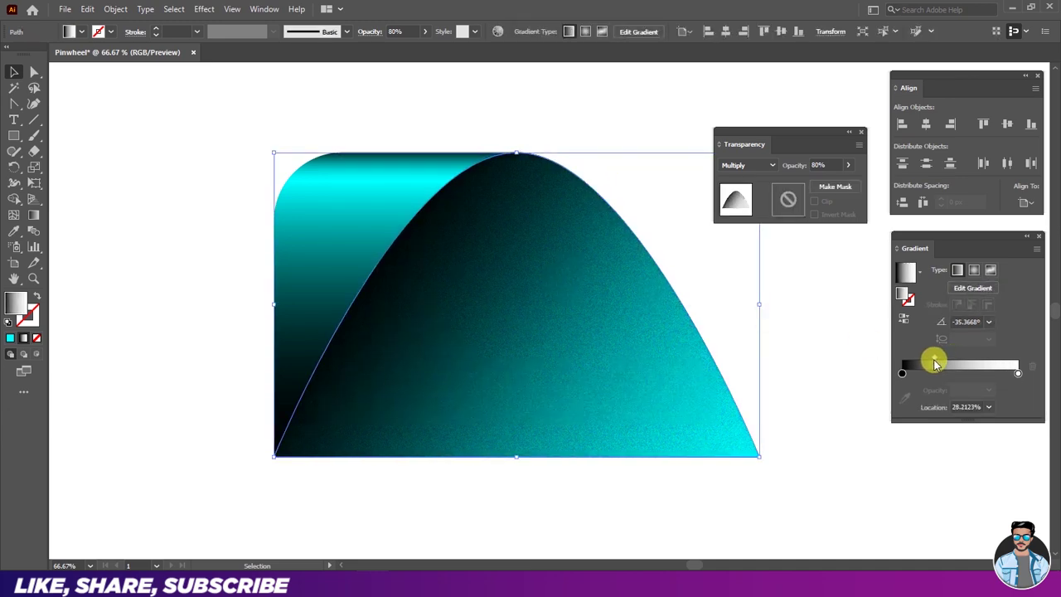
click(794, 338)
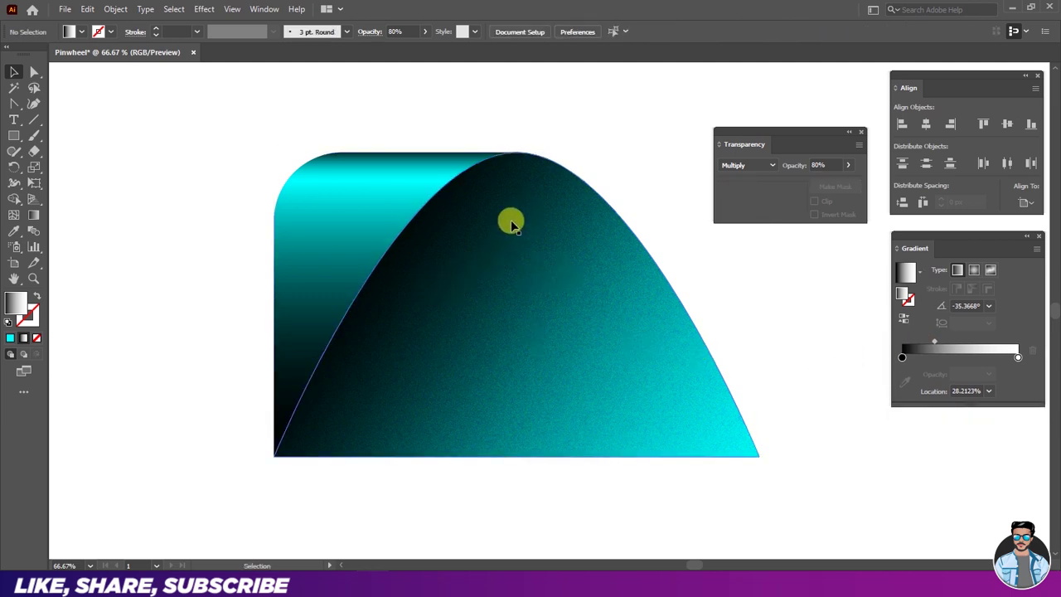
scroll(512, 224, down, 1)
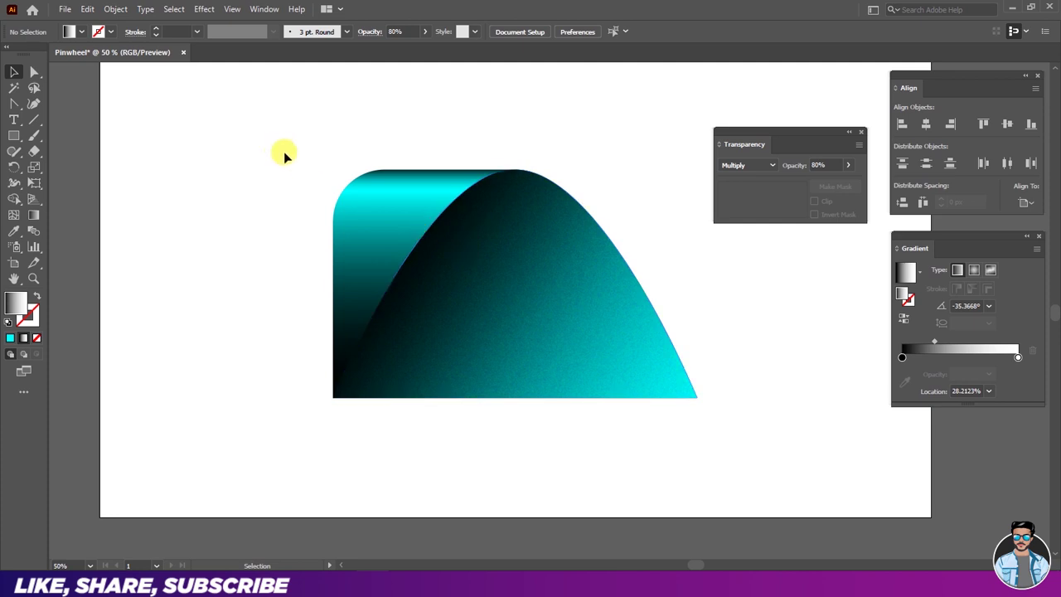
mouse_move(276, 146)
mouse_down()
mouse_move(661, 431)
mouse_move(663, 421)
mouse_up()
Step: Group the two blade shapes and scale the group down proportionally
right_click(587, 335)
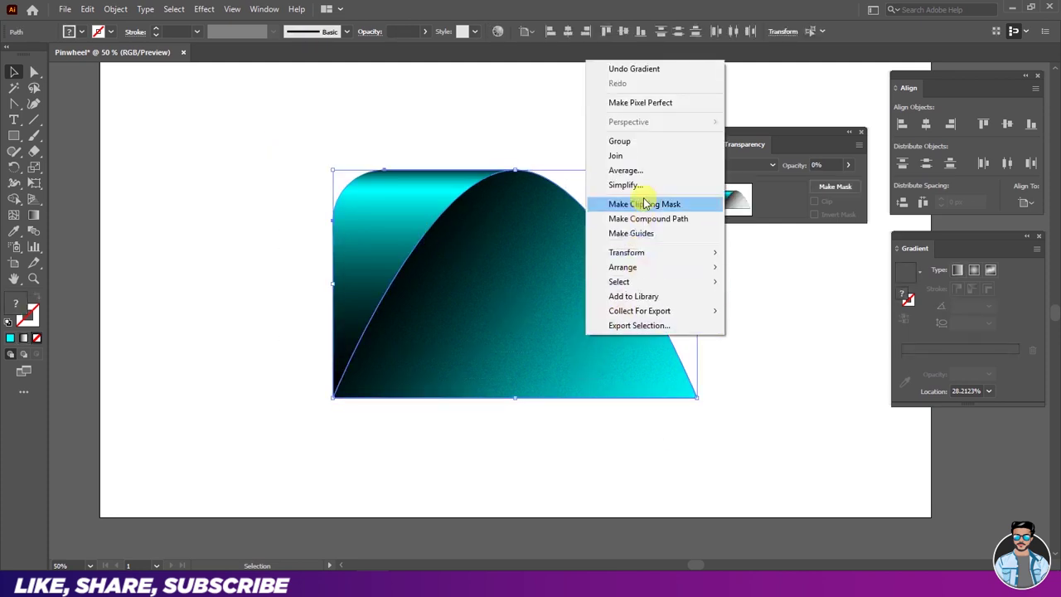
click(622, 141)
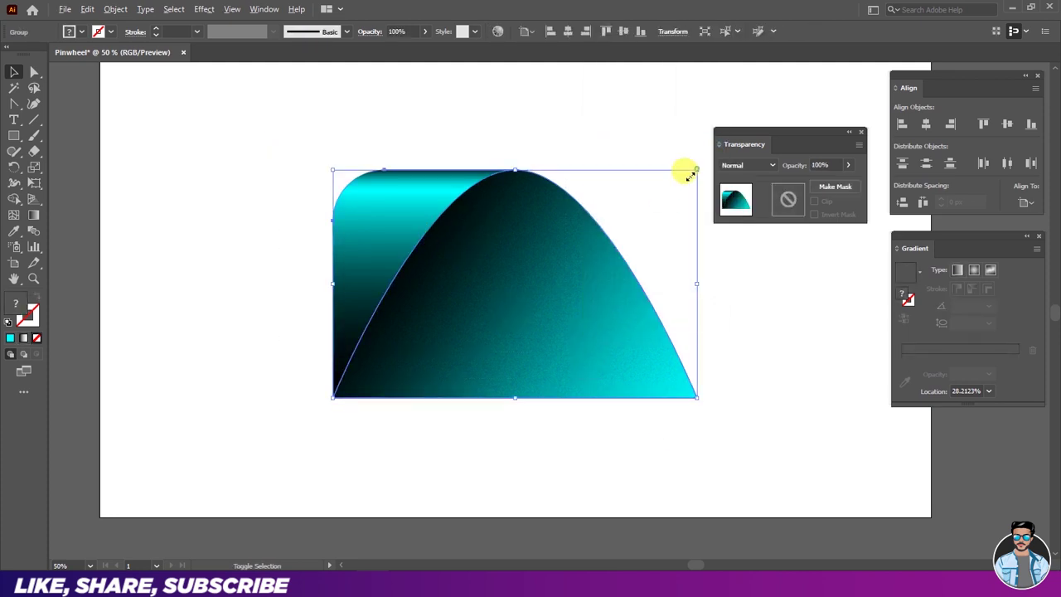
drag(690, 175, 632, 213)
drag(748, 137, 915, 426)
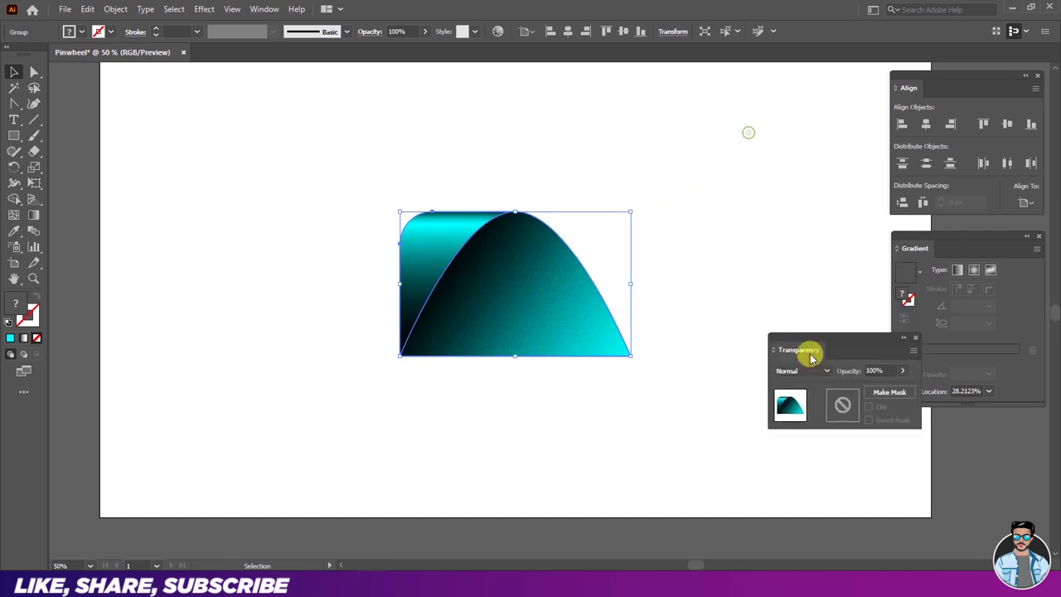
click(757, 323)
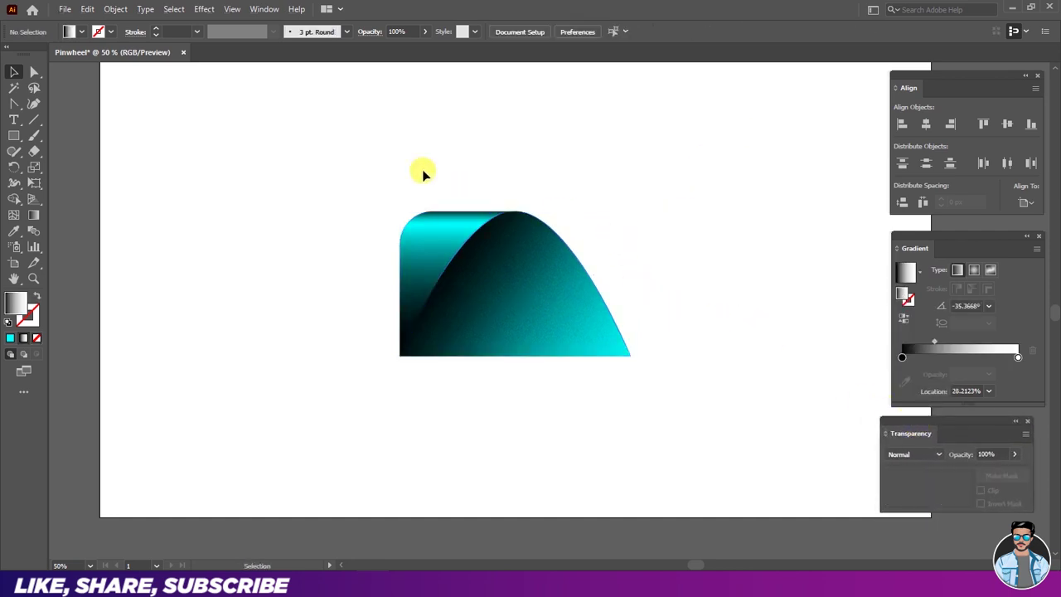
Step: Move the blade group up and to the right, enlarging it slightly
drag(422, 172, 540, 326)
mouse_move(517, 260)
mouse_down()
mouse_move(623, 201)
mouse_move(646, 174)
mouse_up()
mouse_move(580, 221)
mouse_down()
mouse_move(543, 261)
mouse_move(560, 250)
mouse_up()
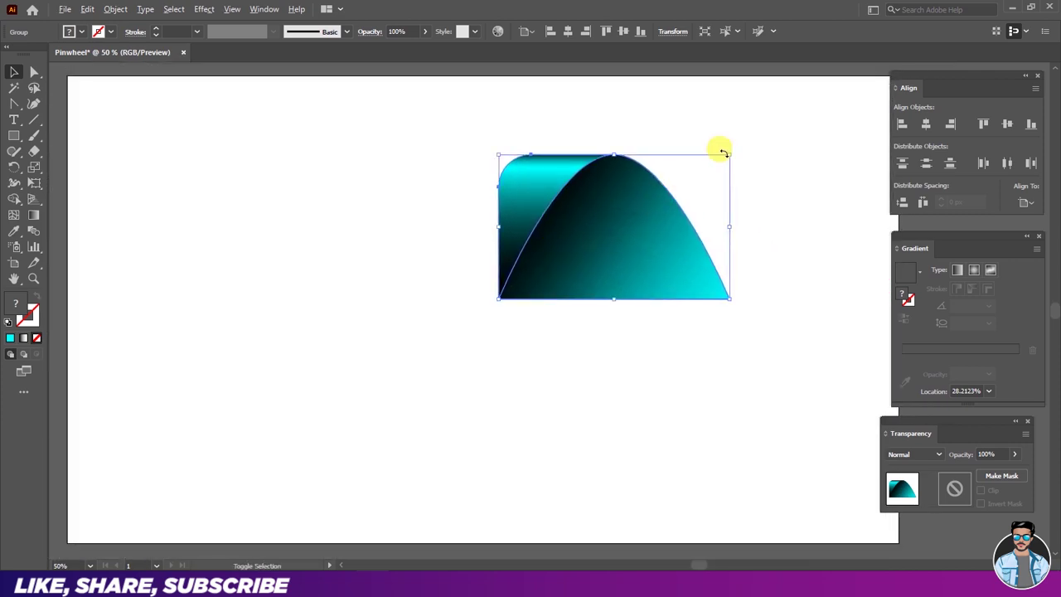
drag(730, 155, 722, 161)
click(751, 166)
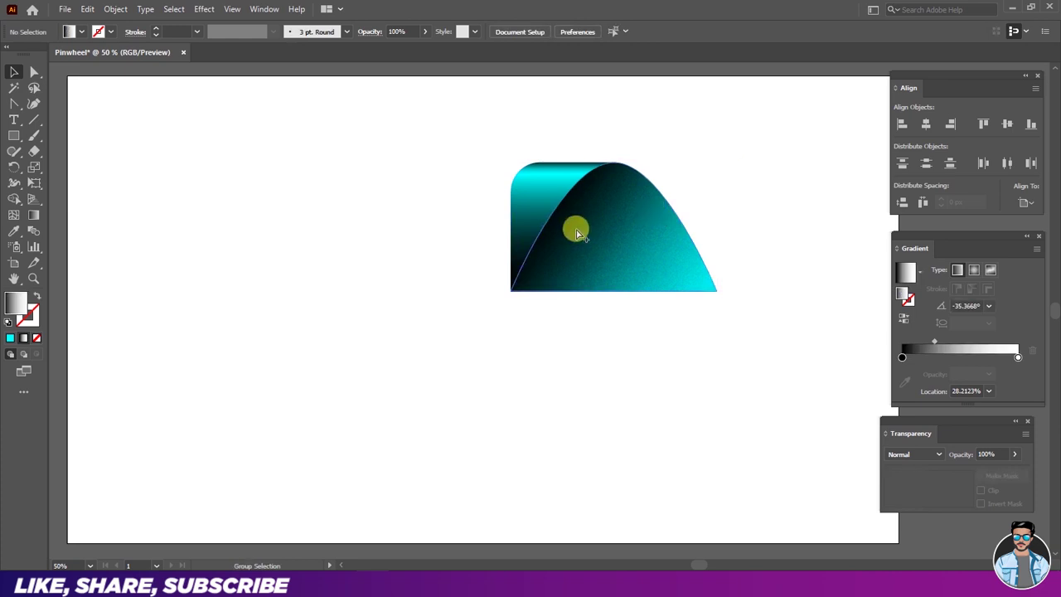
scroll(578, 232, up, 1)
scroll(588, 220, down, 1)
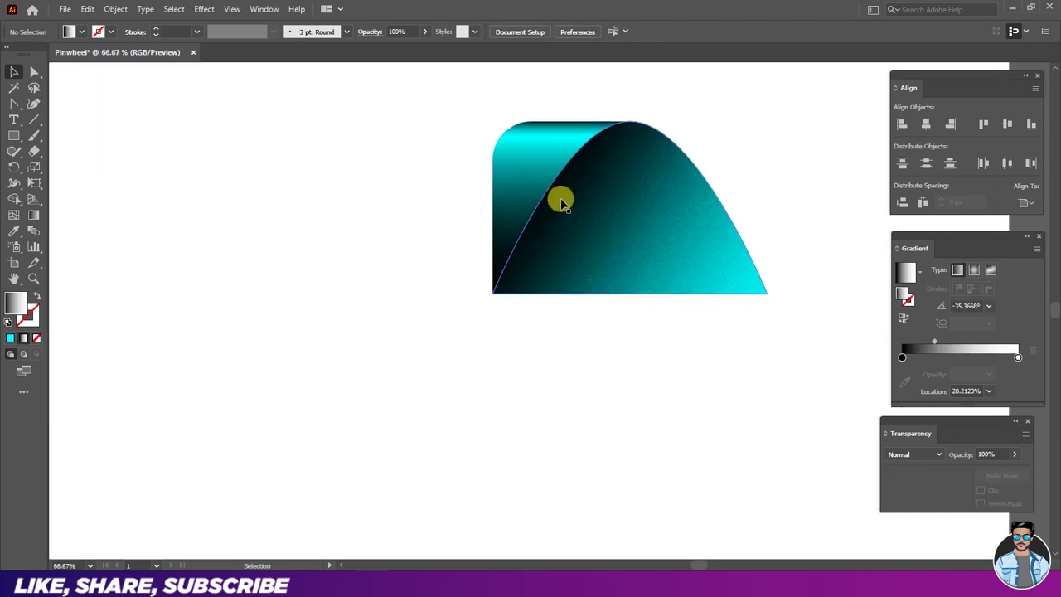
click(560, 200)
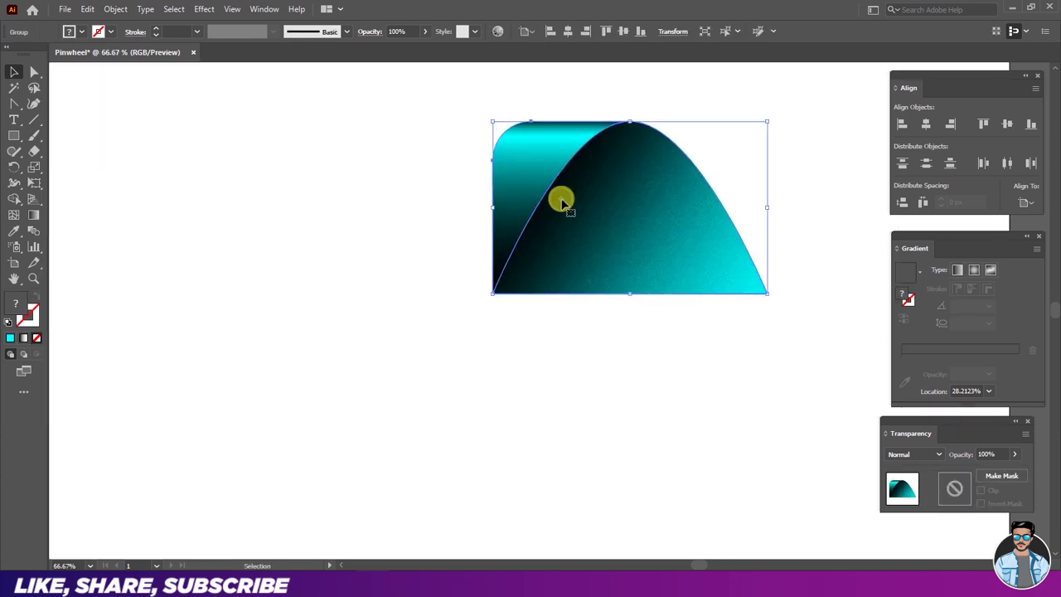
Step: Rotate-copy the blade 90° around its bottom-left corner, repeating to make four blades
click(16, 168)
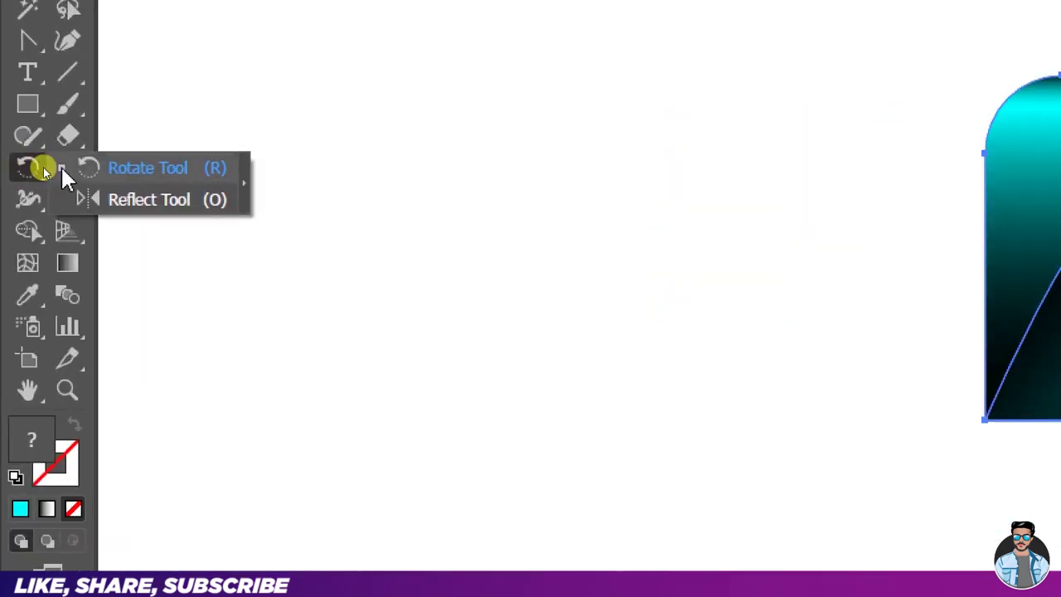
drag(16, 169, 50, 170)
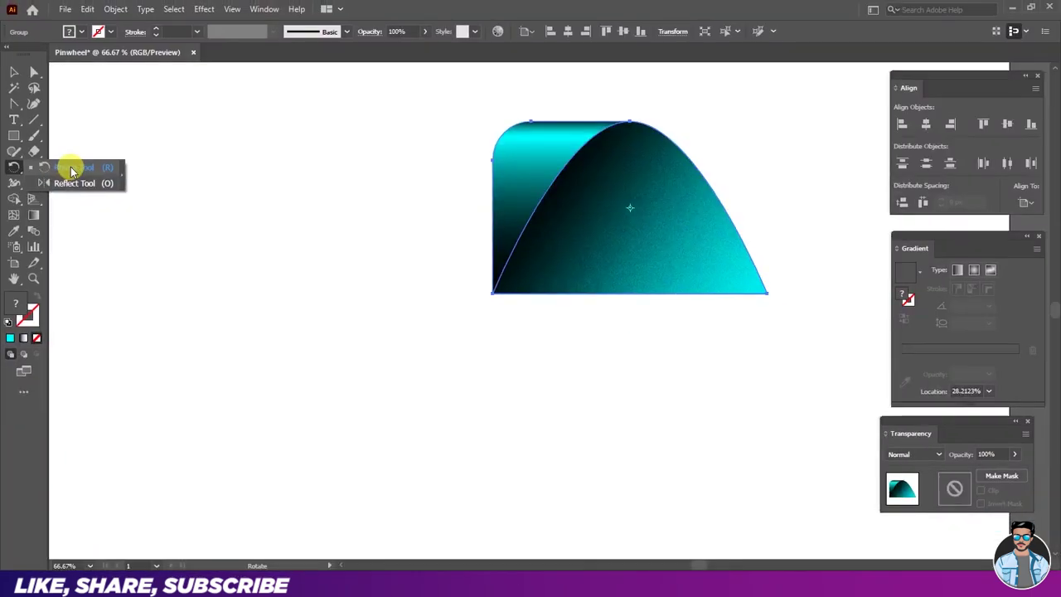
drag(145, 176, 99, 172)
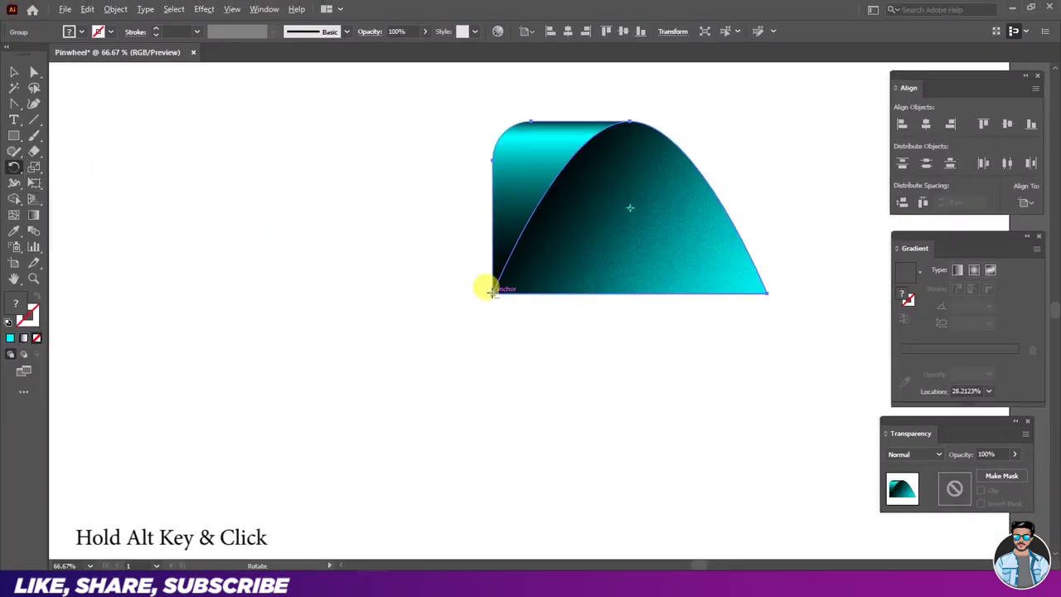
alt+click(492, 292)
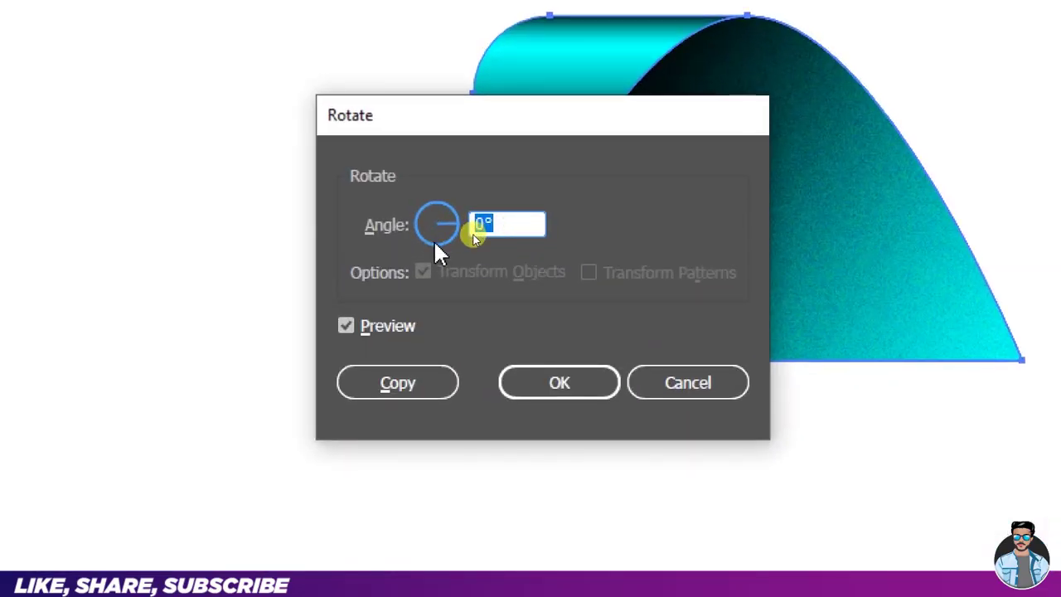
text(9)
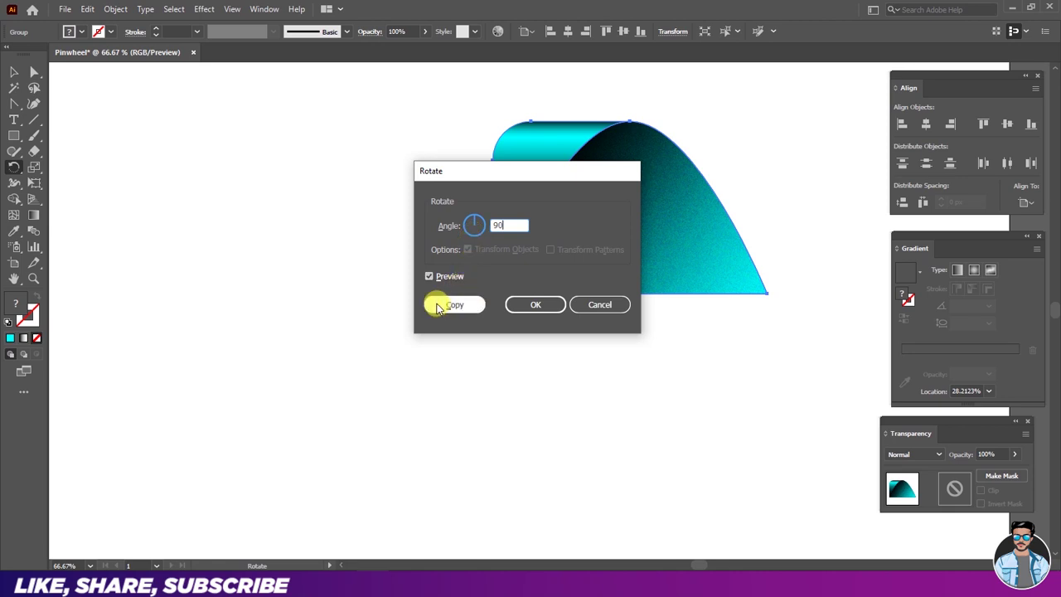
click(461, 309)
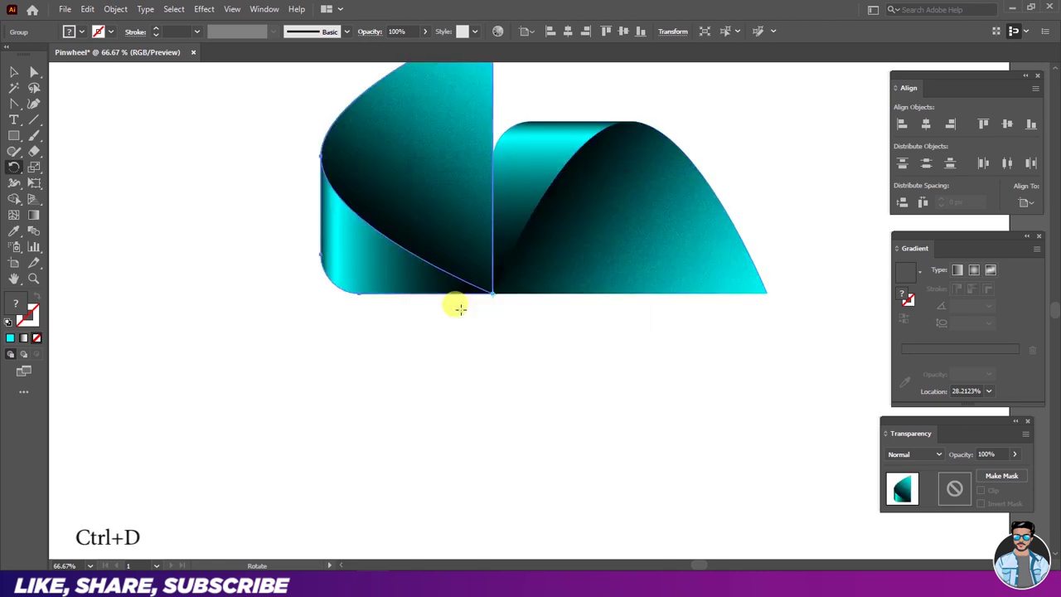
key(ctrl+d)
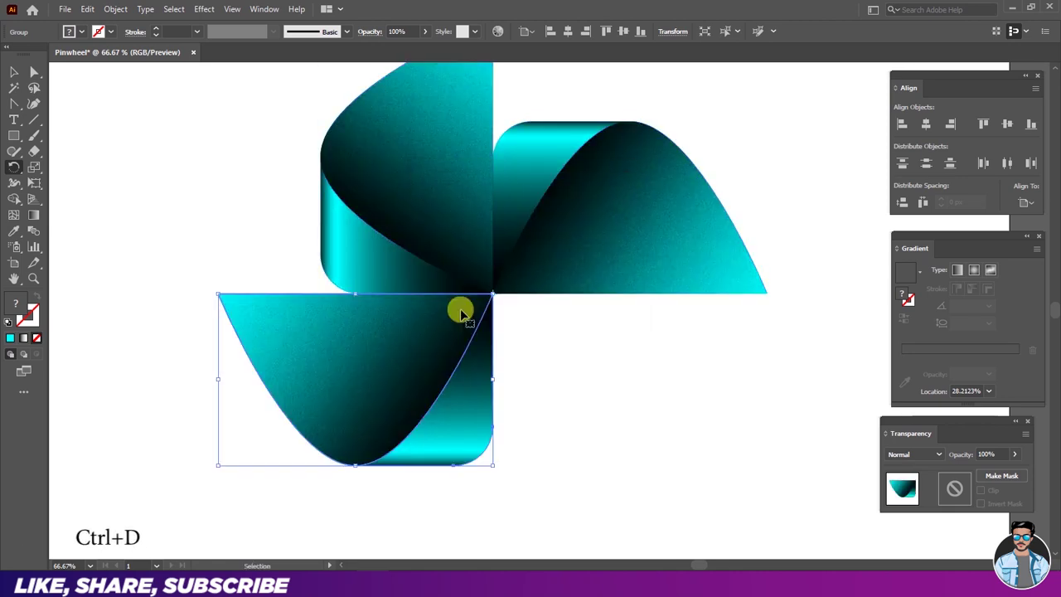
key(ctrl+d)
click(14, 72)
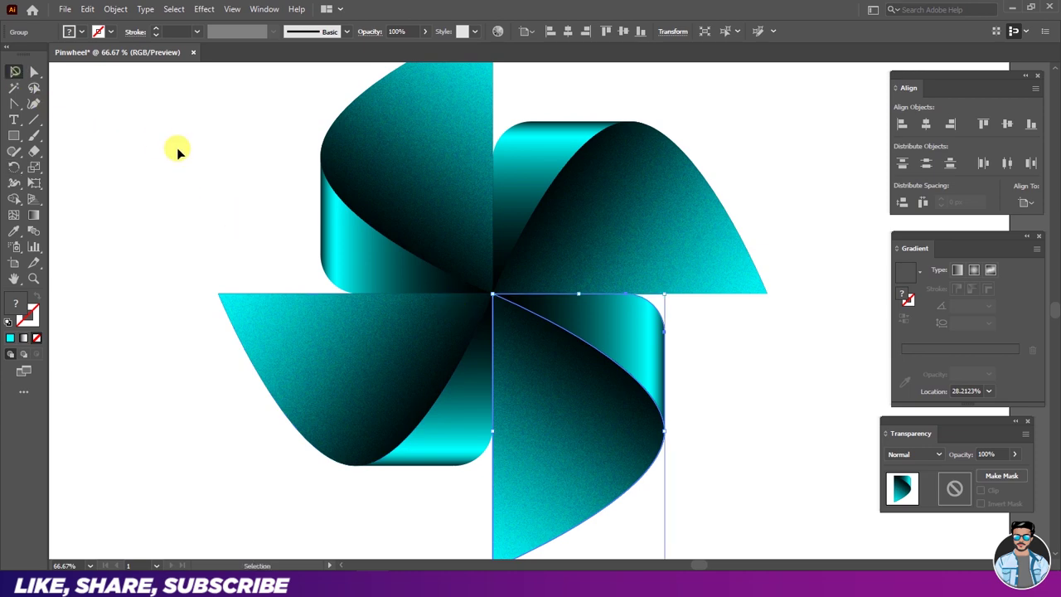
click(177, 147)
alt+scroll(426, 277, down, 1)
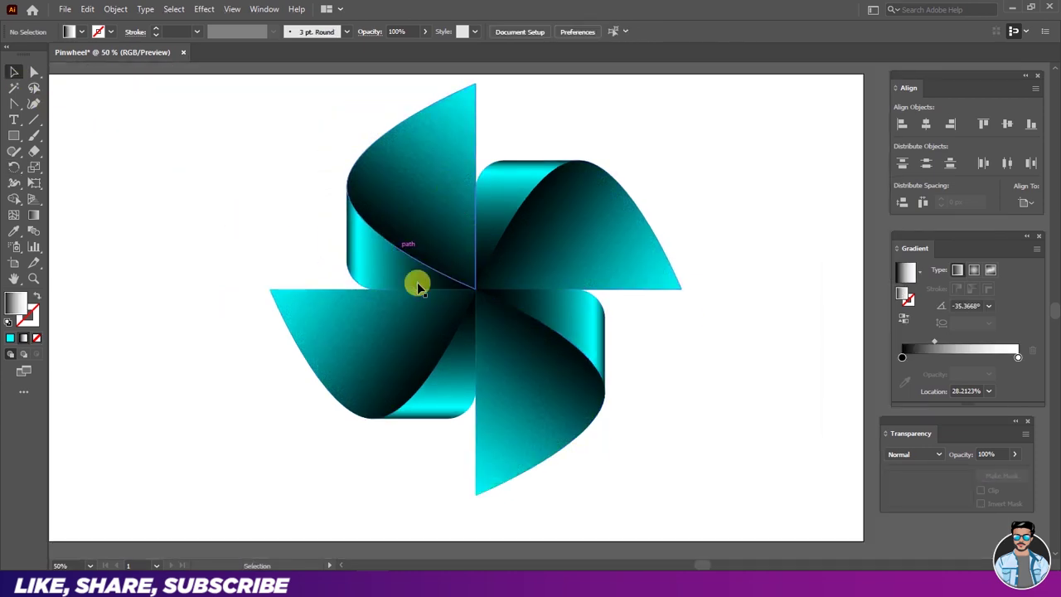
Step: Select all four blades, scale them down, and nudge them straight down
drag(313, 124, 587, 421)
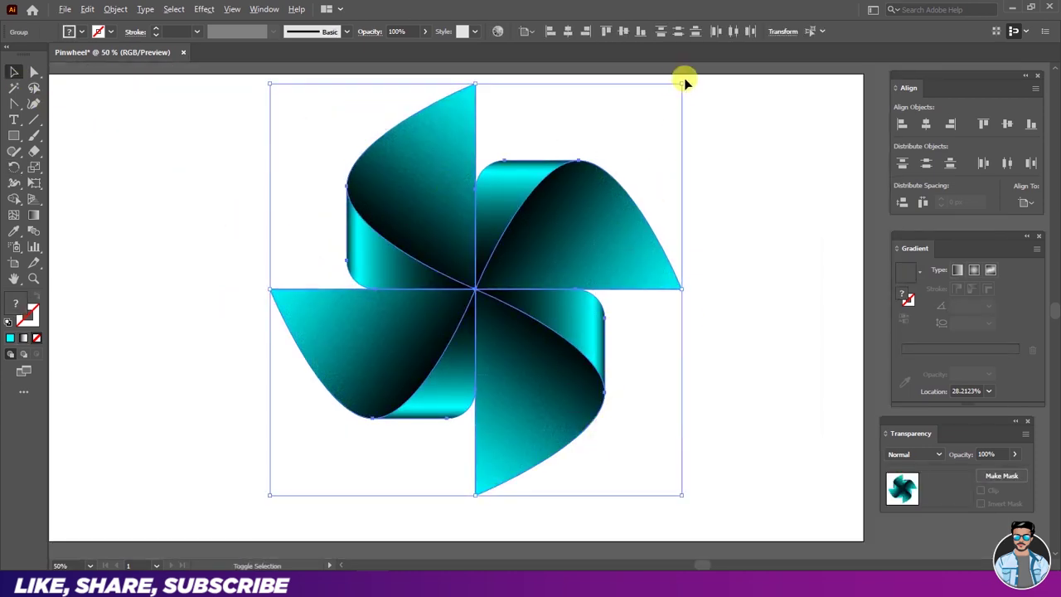
drag(682, 83, 666, 101)
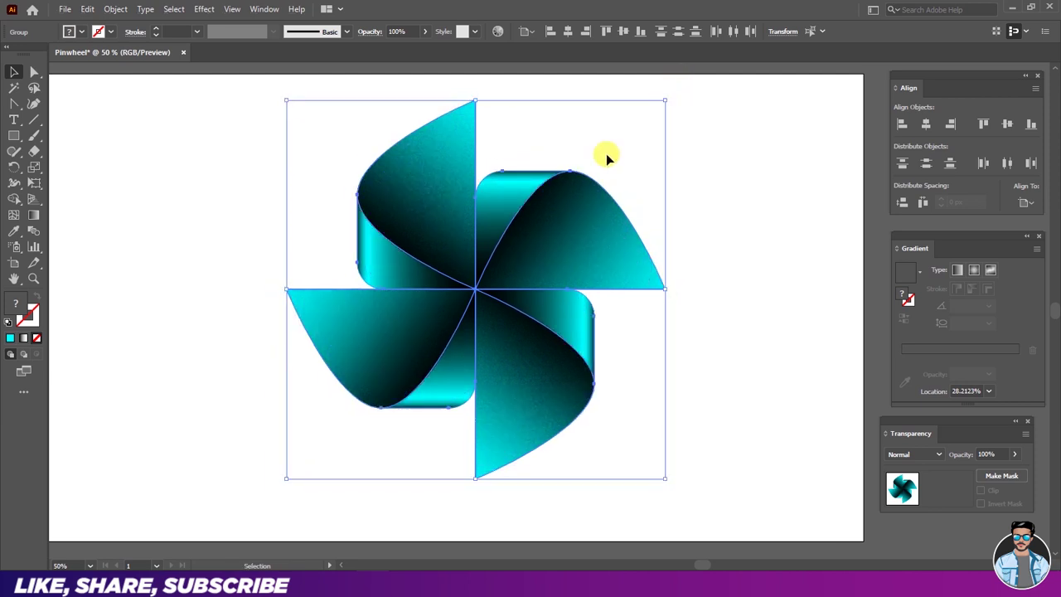
drag(520, 191, 519, 214)
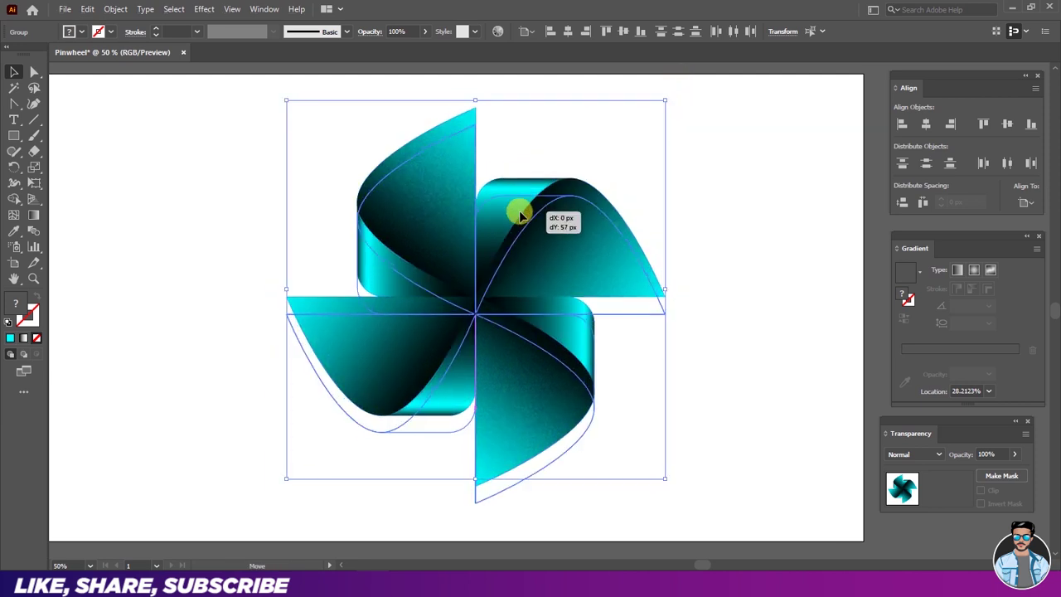
Step: Group the blades into one pinwheel and centre it horizontally and vertically on the artboard
right_click(520, 214)
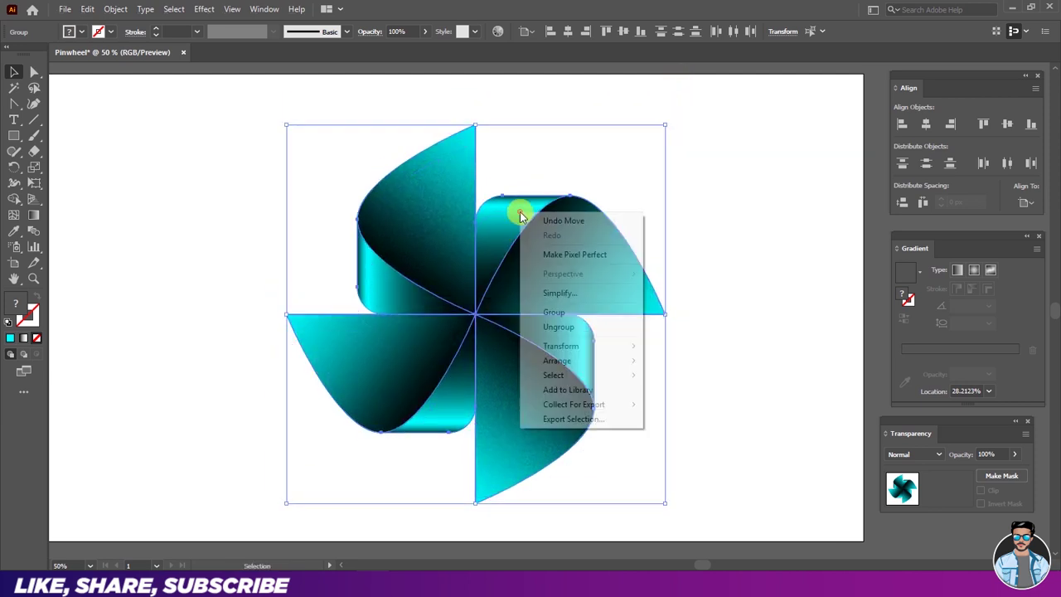
click(529, 309)
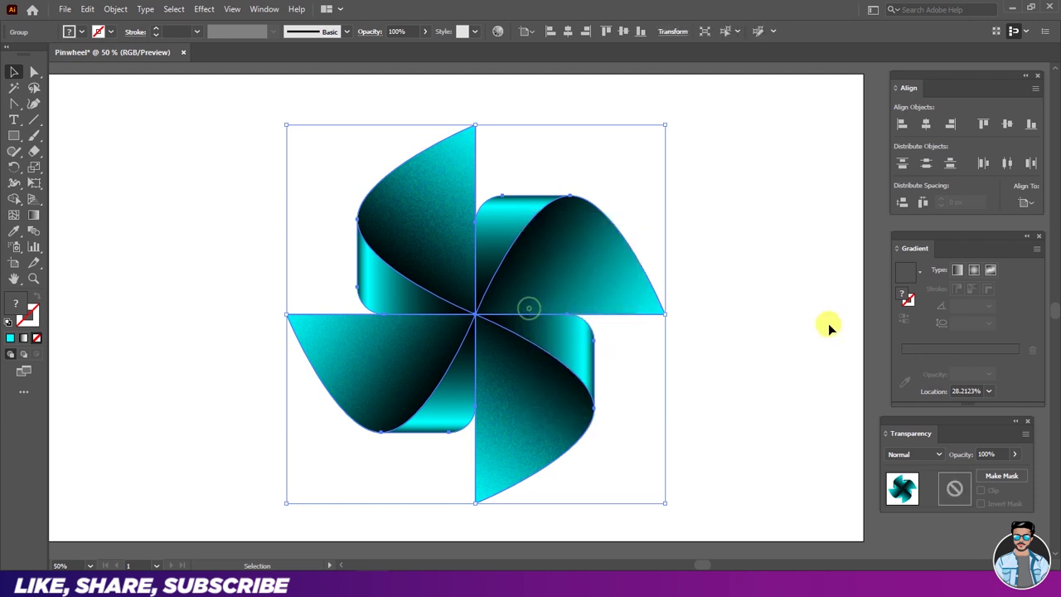
click(926, 126)
click(1006, 124)
click(772, 220)
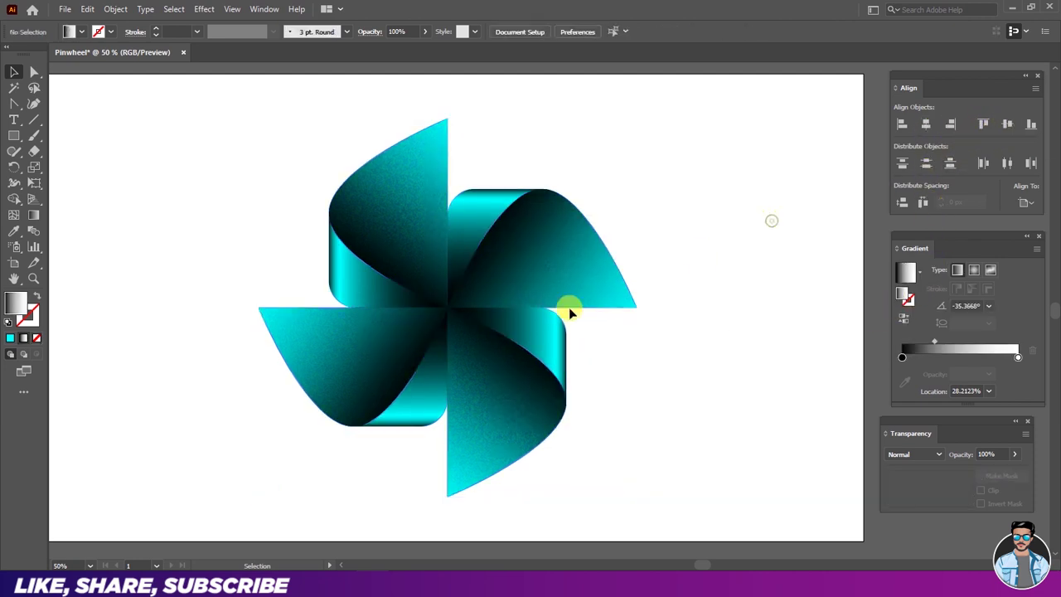
drag(618, 349, 635, 343)
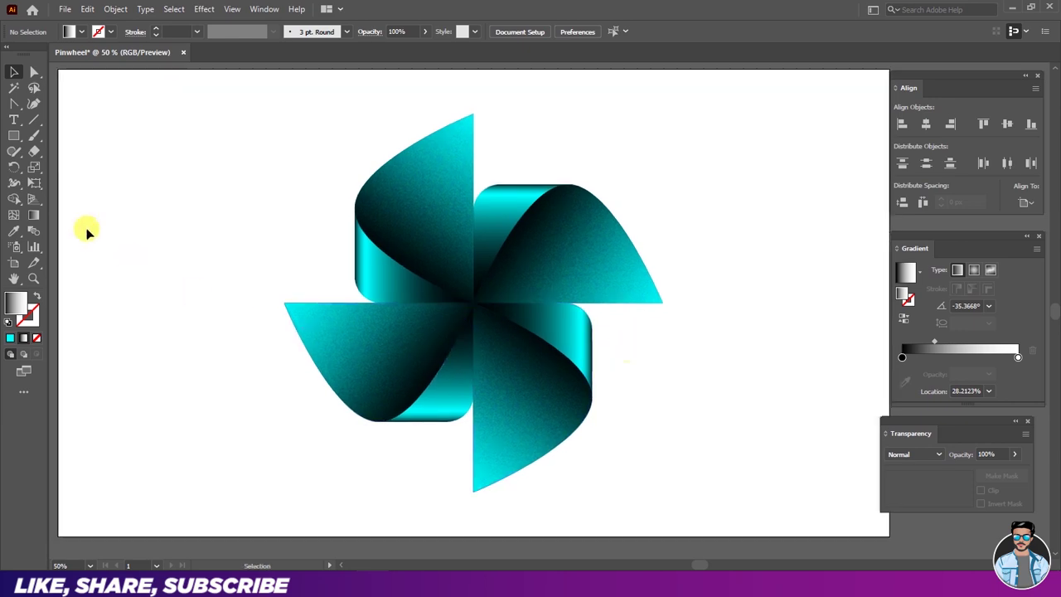
click(15, 138)
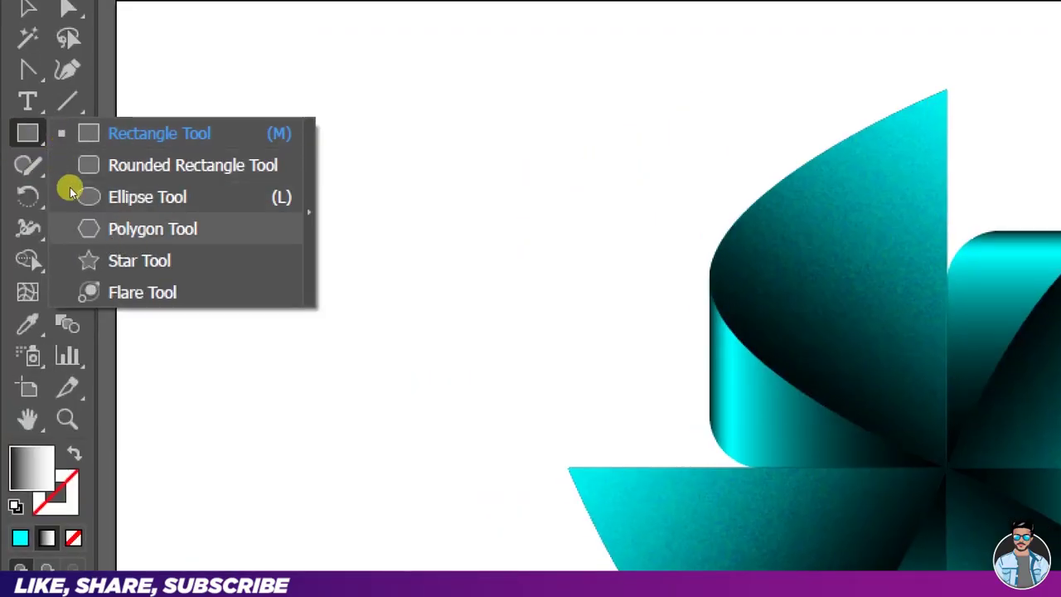
Step: Create a black-filled six-sided polygon with the Polygon tool
click(140, 234)
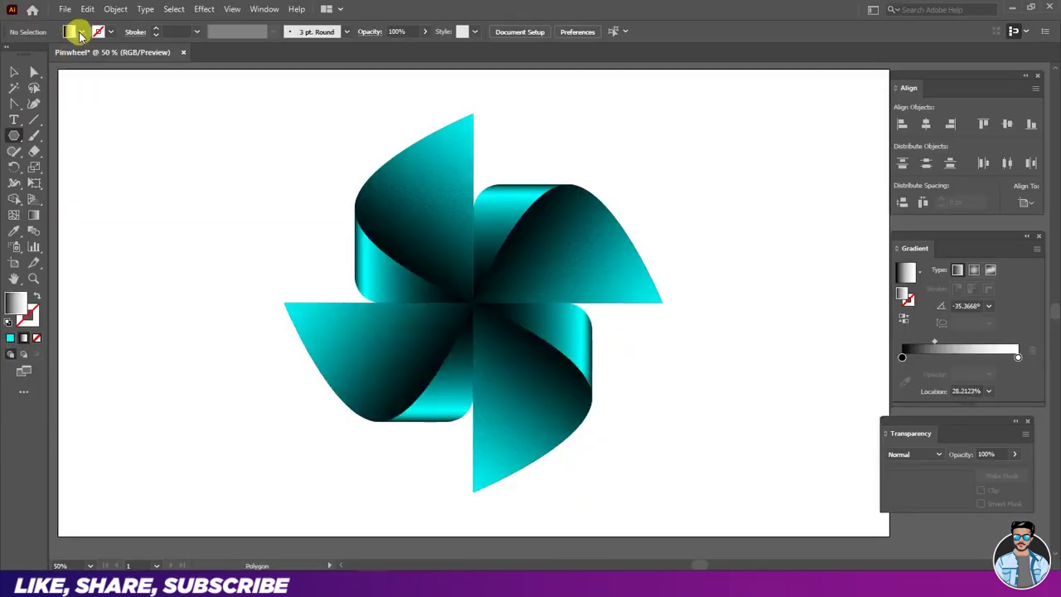
click(81, 33)
click(37, 56)
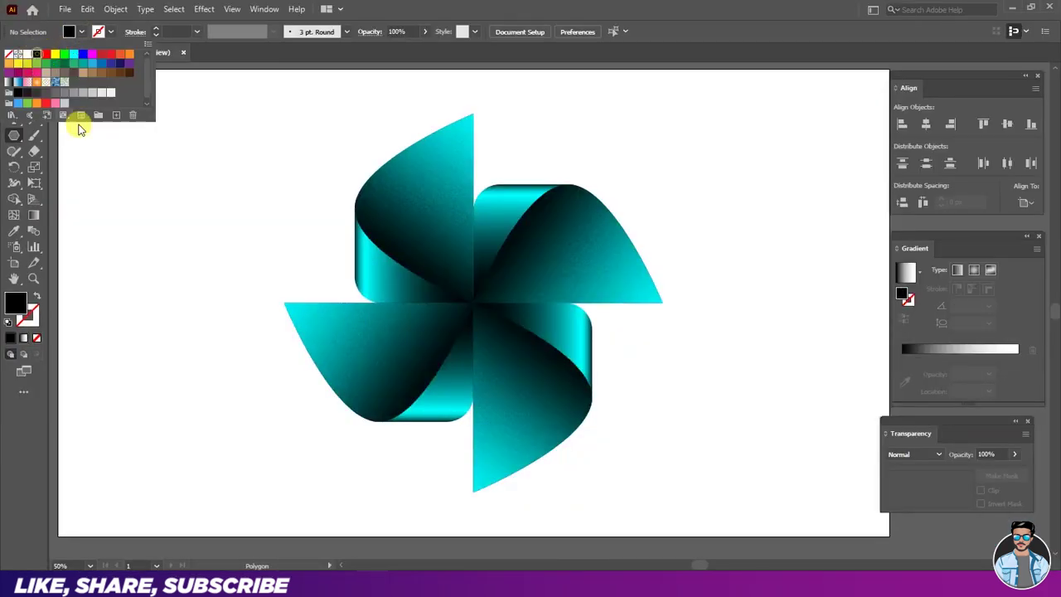
click(192, 177)
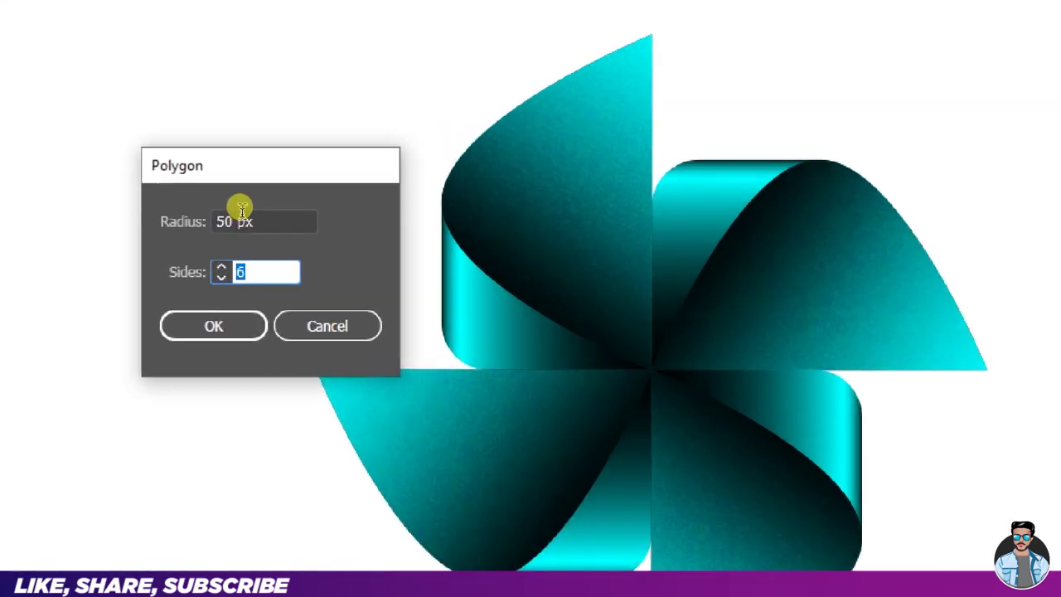
click(241, 209)
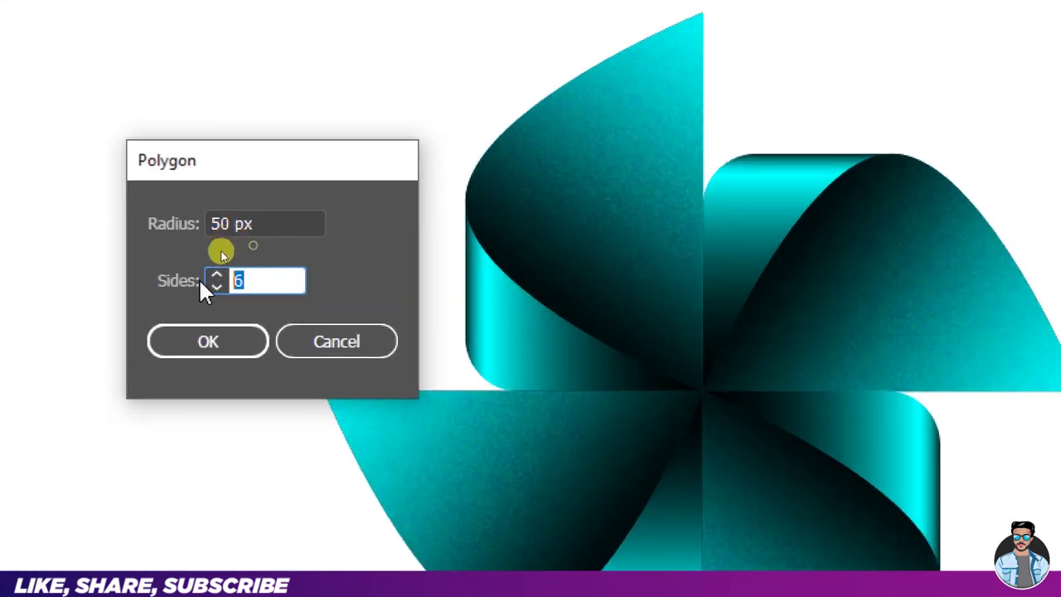
click(221, 277)
click(209, 342)
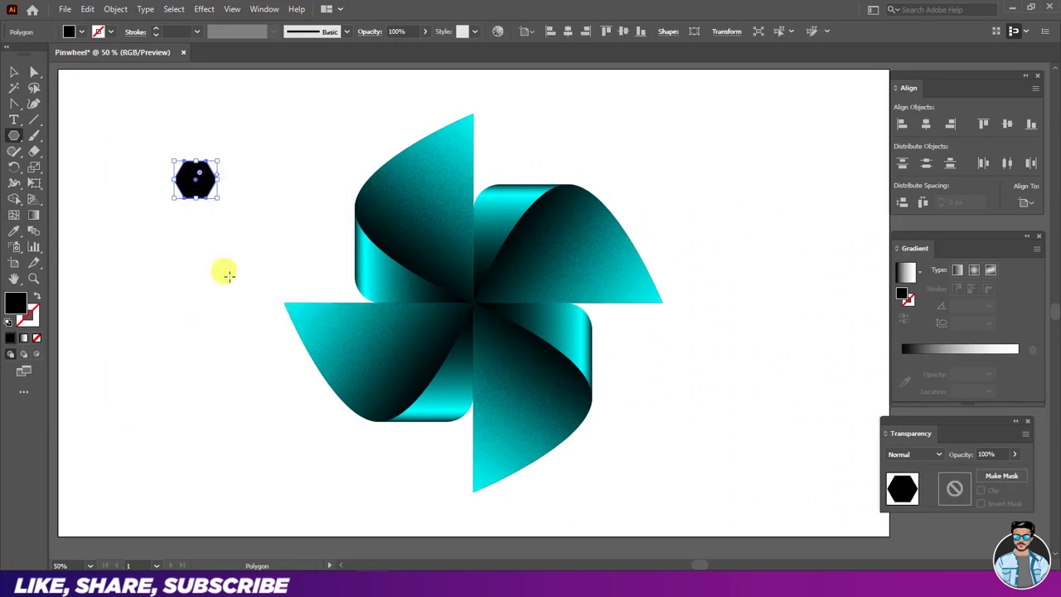
Step: Move the hexagon to the pinwheel's centre and zoom in on it
click(14, 72)
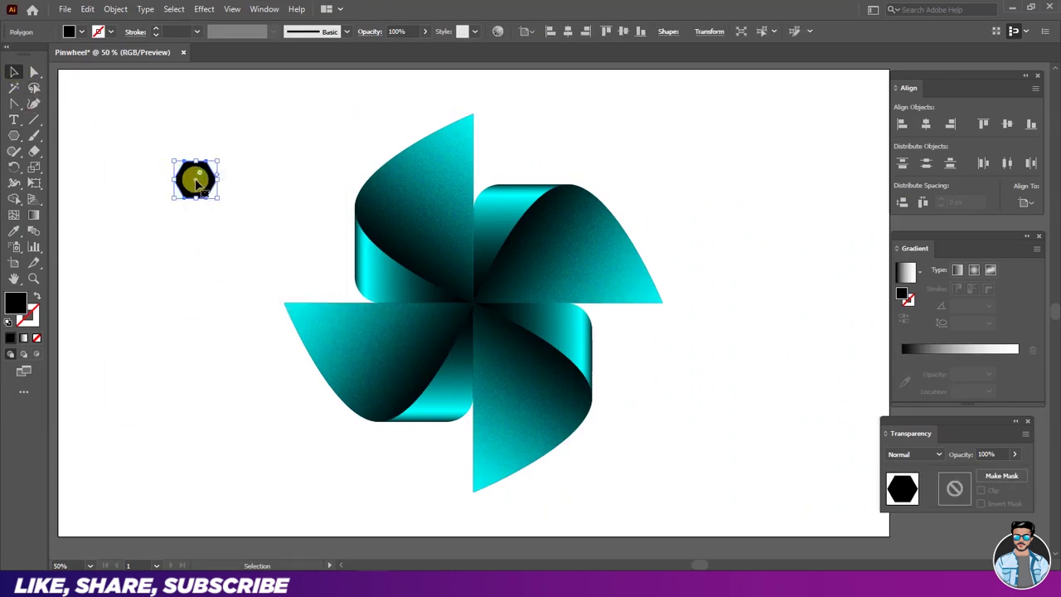
drag(198, 183, 473, 303)
key(ctrl+1)
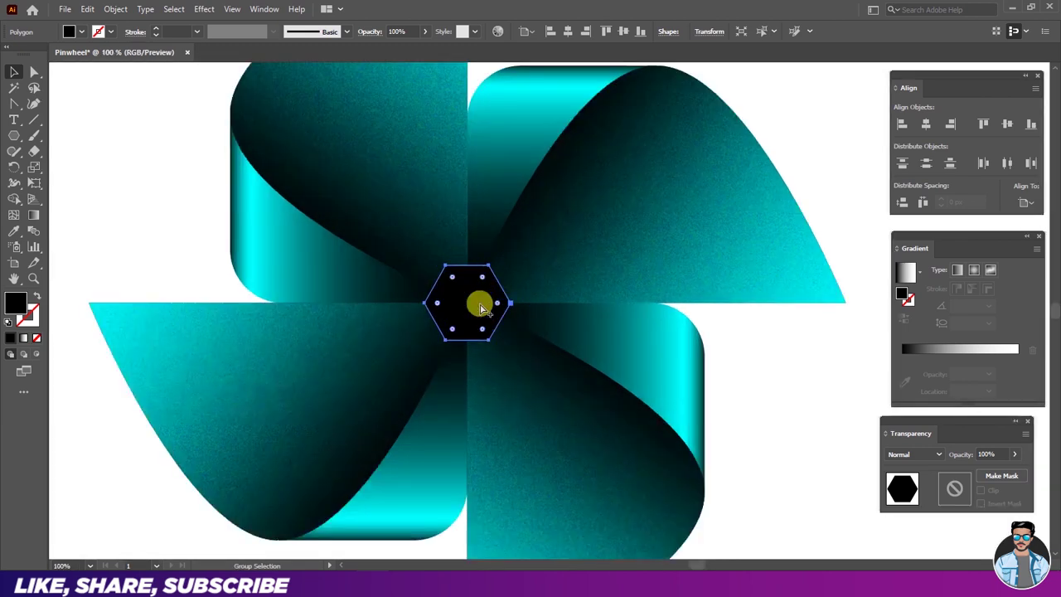
key(ctrl+plus)
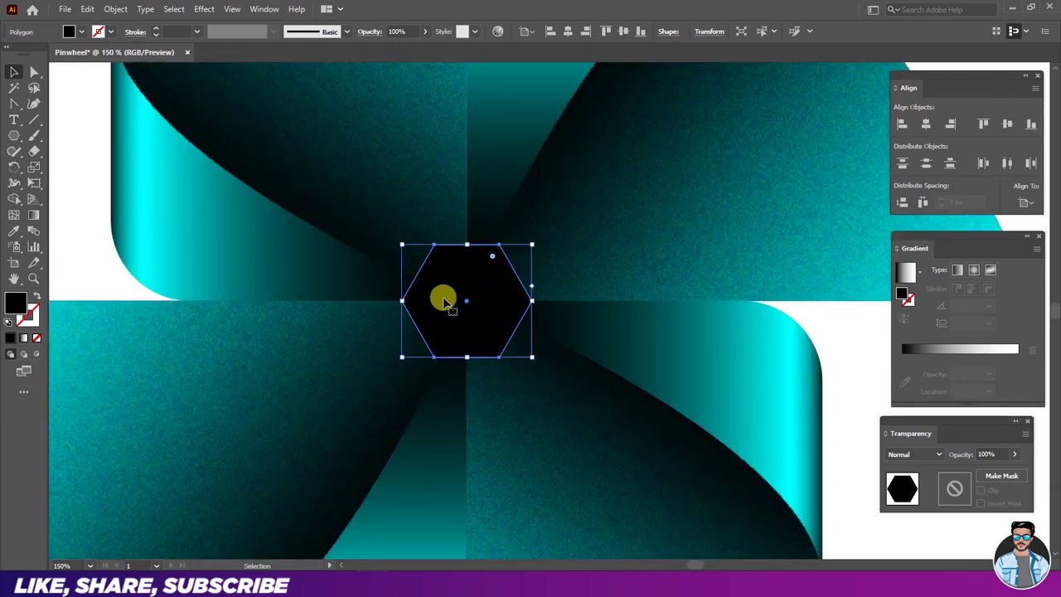
Step: Fill the hexagon with a radial white-to-magenta gradient
drag(928, 240, 726, 126)
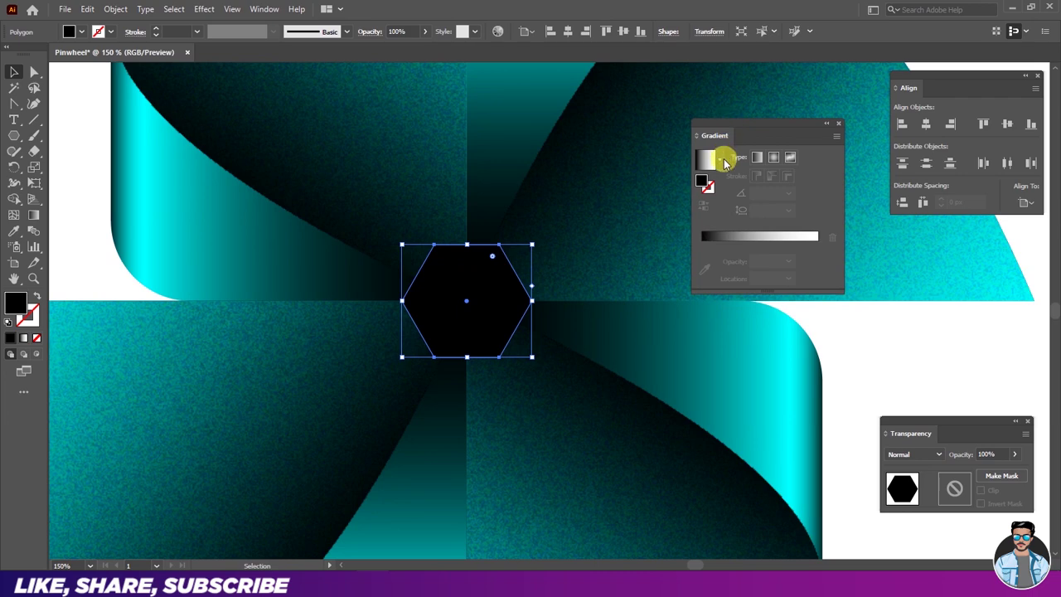
click(722, 160)
click(651, 189)
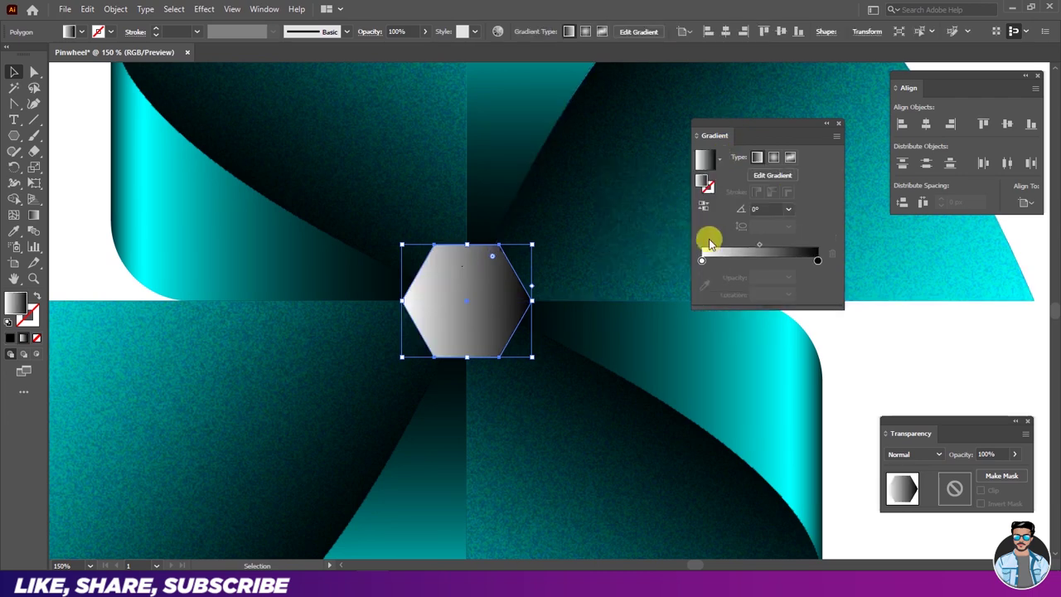
double_click(818, 261)
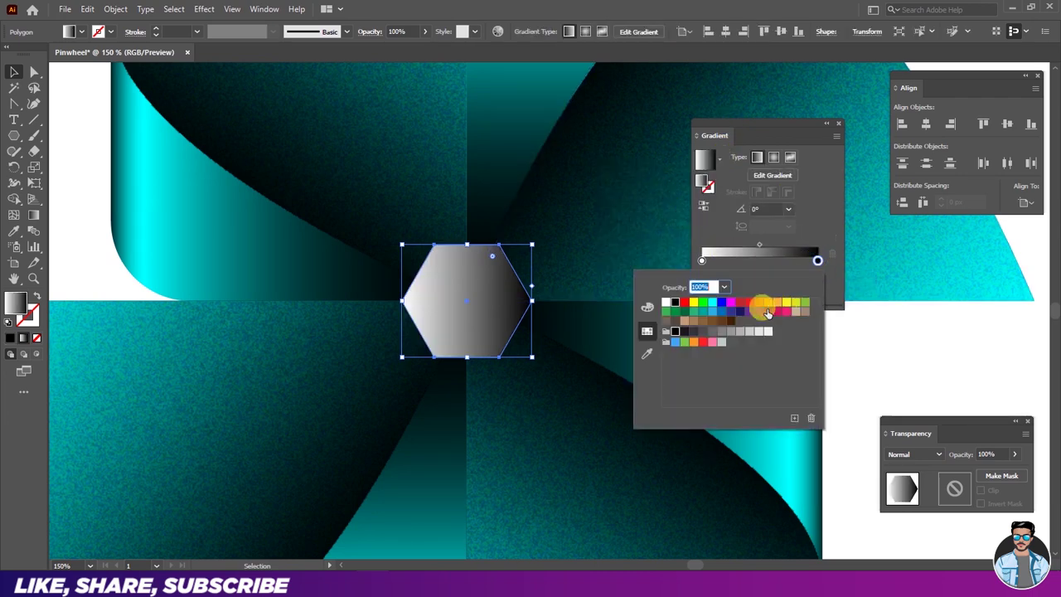
click(731, 306)
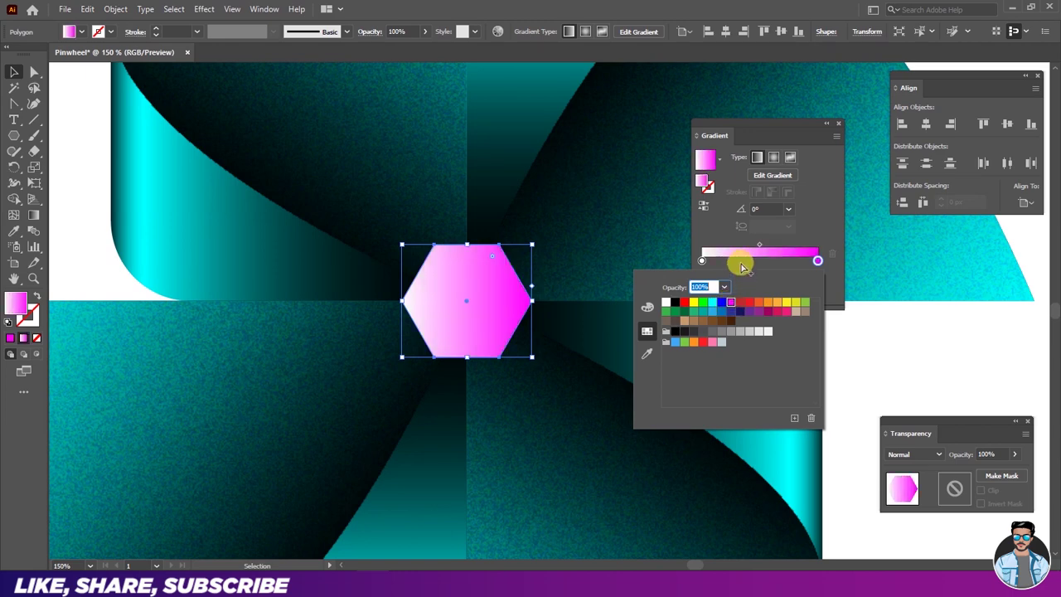
click(773, 158)
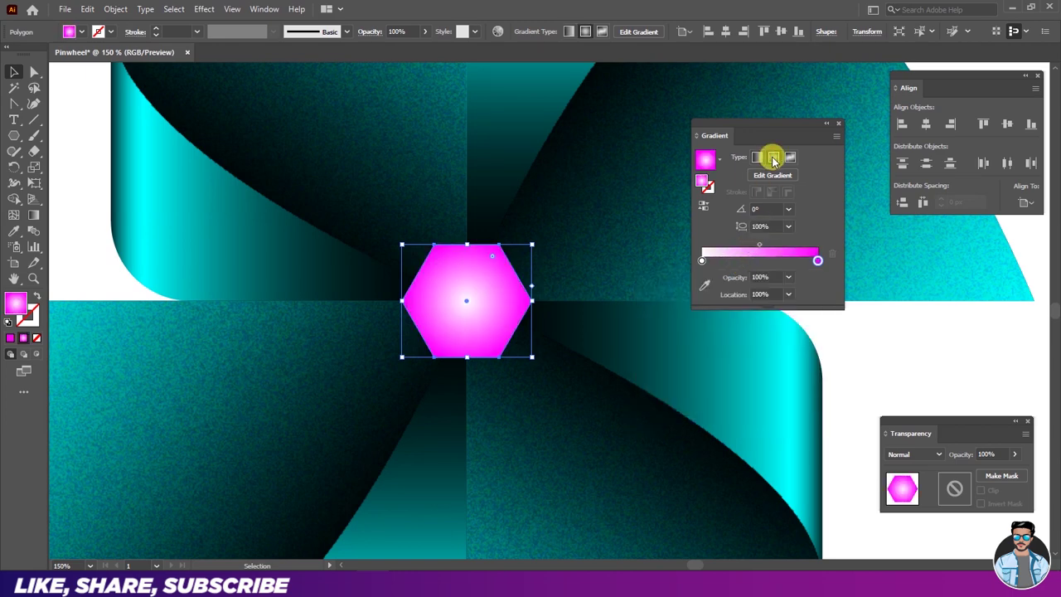
click(761, 247)
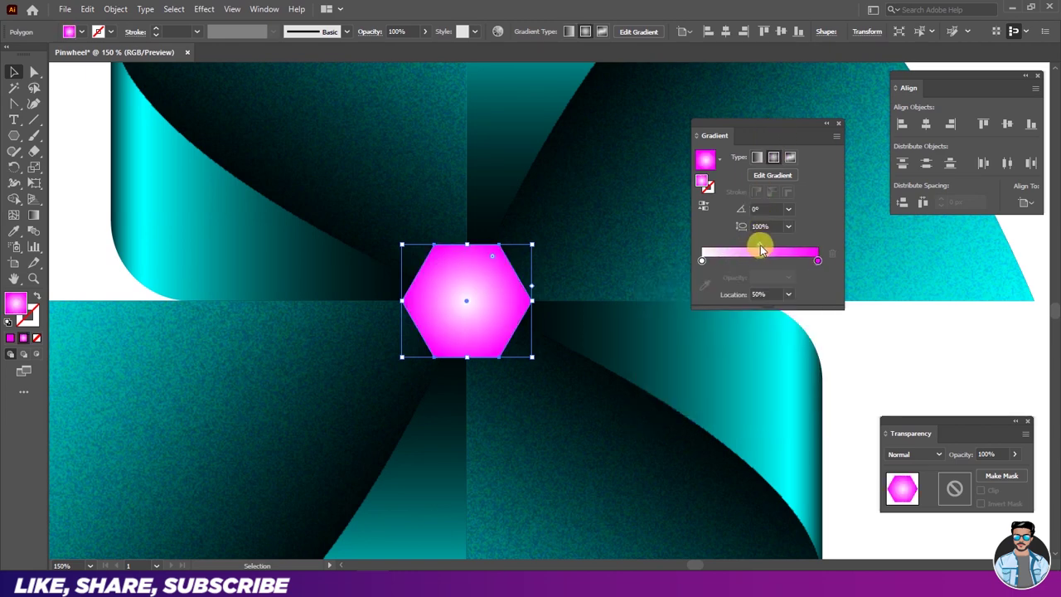
mouse_move(769, 123)
mouse_down()
mouse_move(920, 226)
mouse_move(928, 218)
mouse_up()
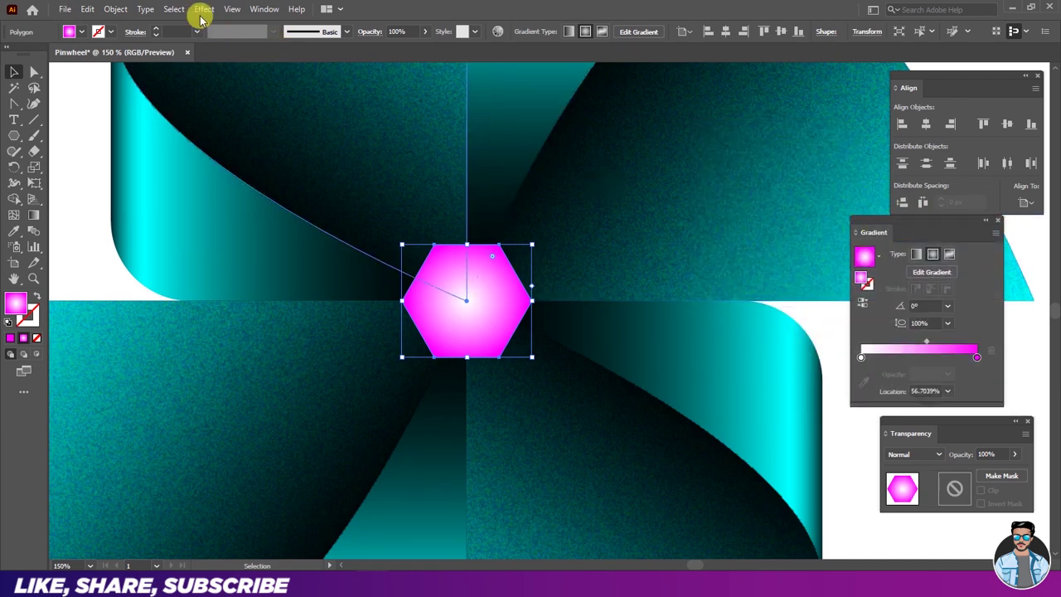
Step: Apply Pucker & Bloat at 50% to make a six-petal flower, then shrink it slightly
click(206, 11)
mouse_move(245, 116)
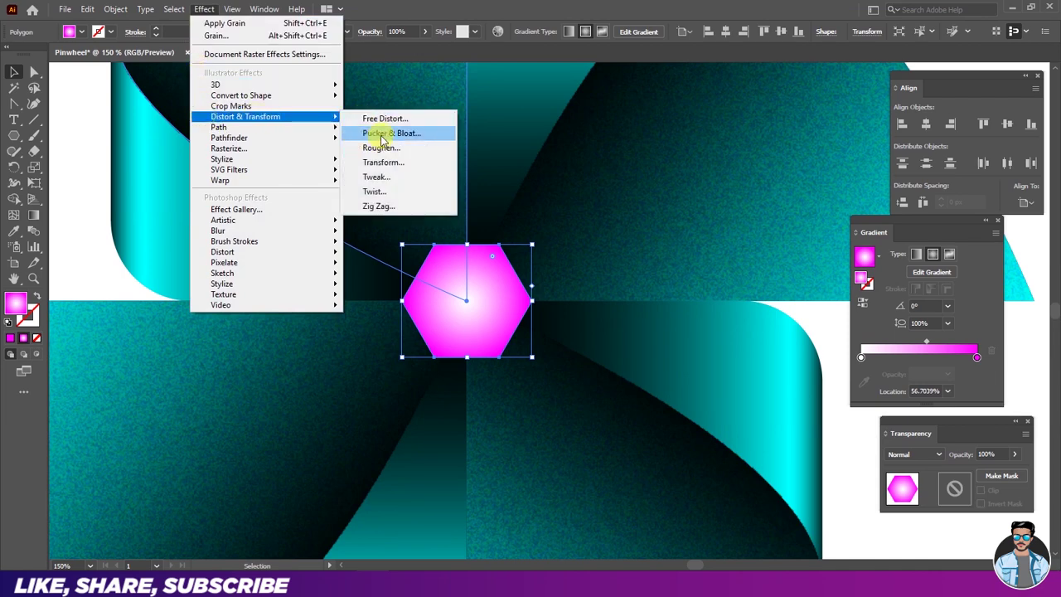
click(374, 134)
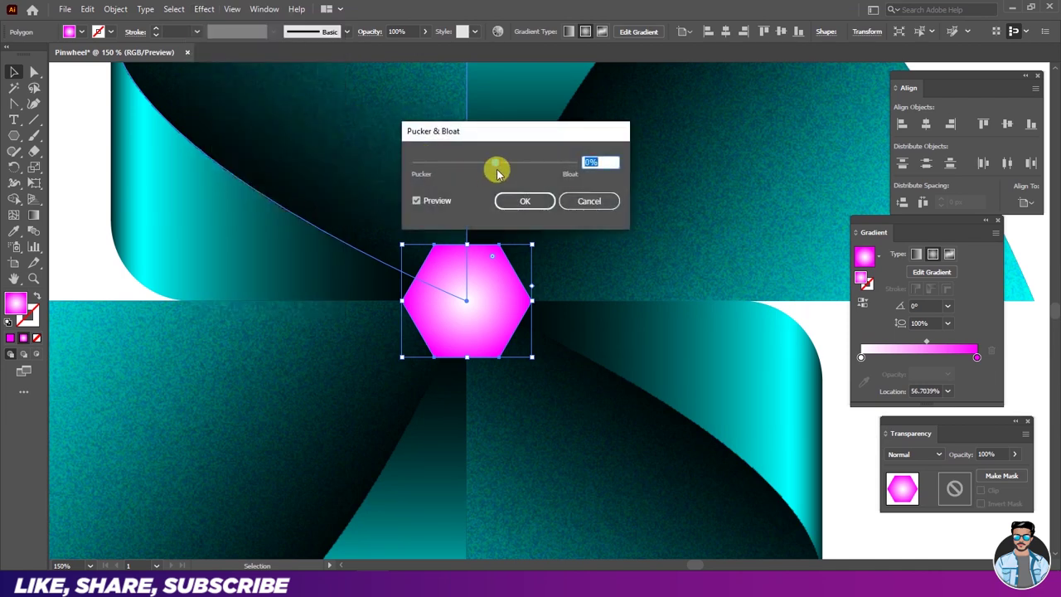
mouse_move(511, 132)
mouse_down()
mouse_move(538, 104)
mouse_move(543, 141)
mouse_up()
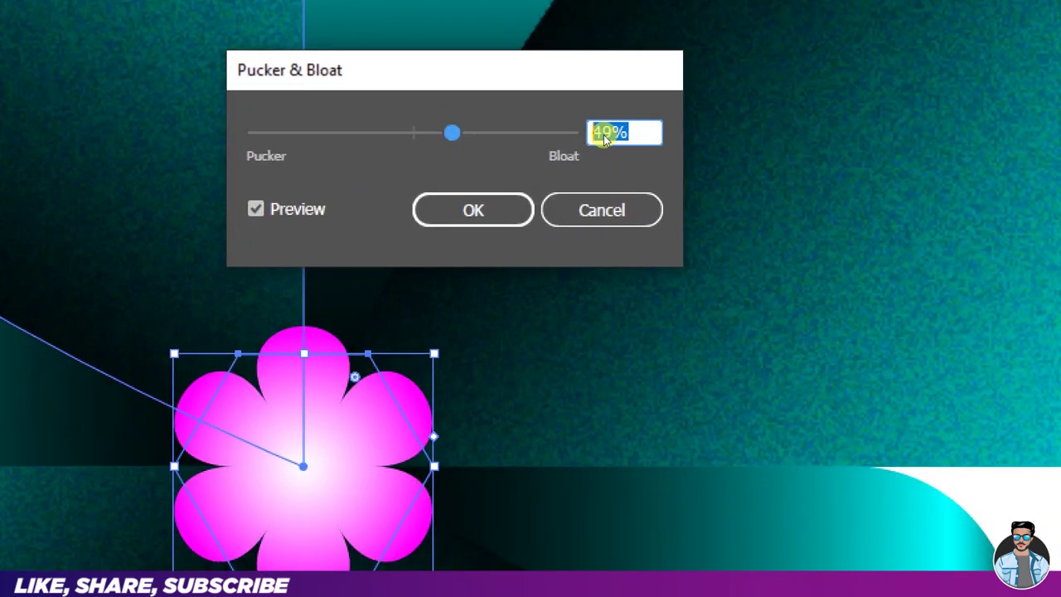
text(50)
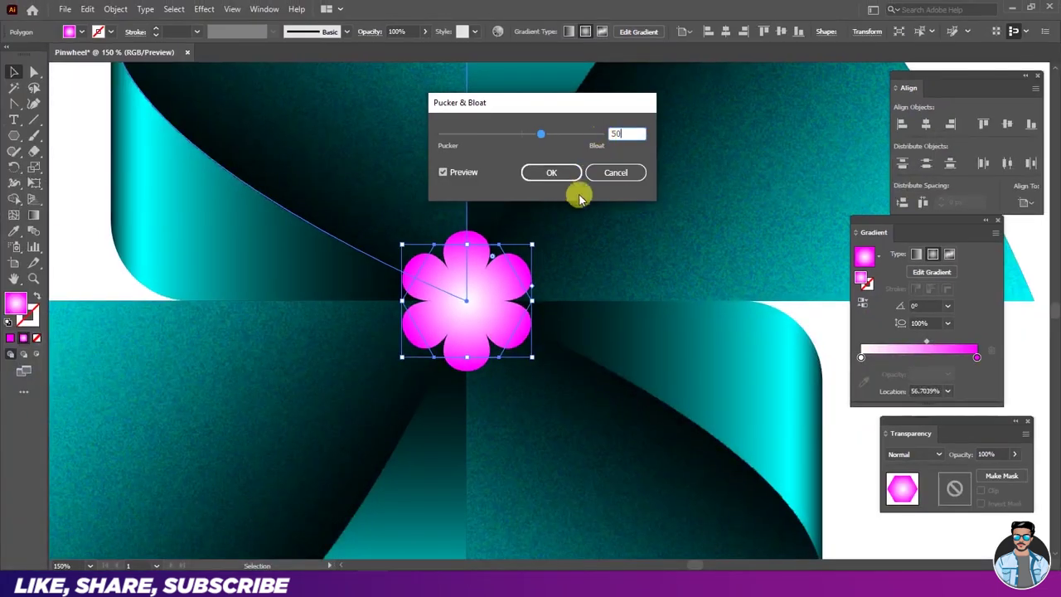
click(561, 173)
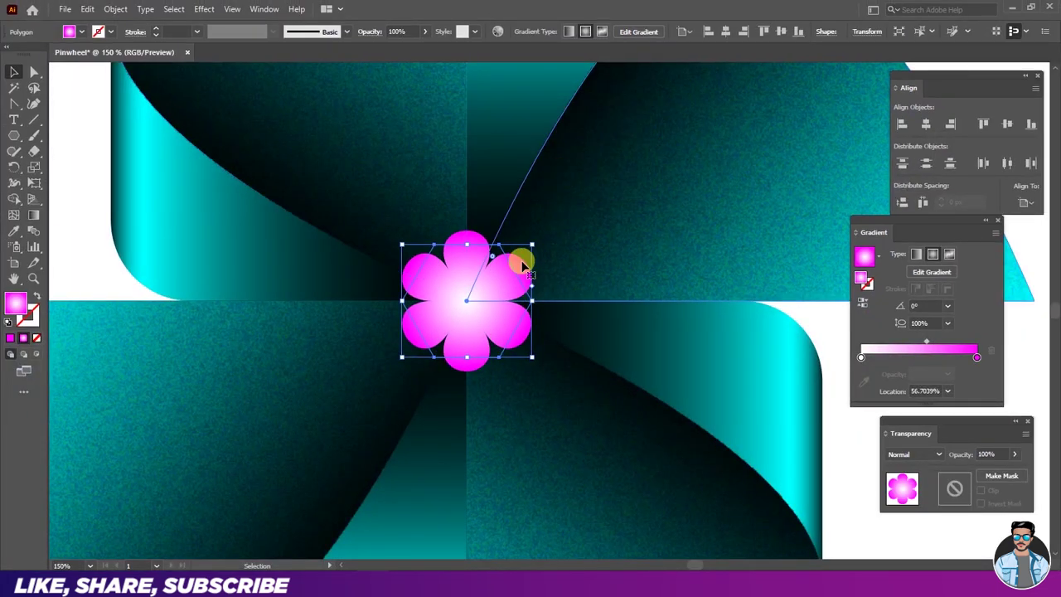
mouse_move(531, 243)
mouse_down()
mouse_move(524, 250)
mouse_move(539, 253)
mouse_up()
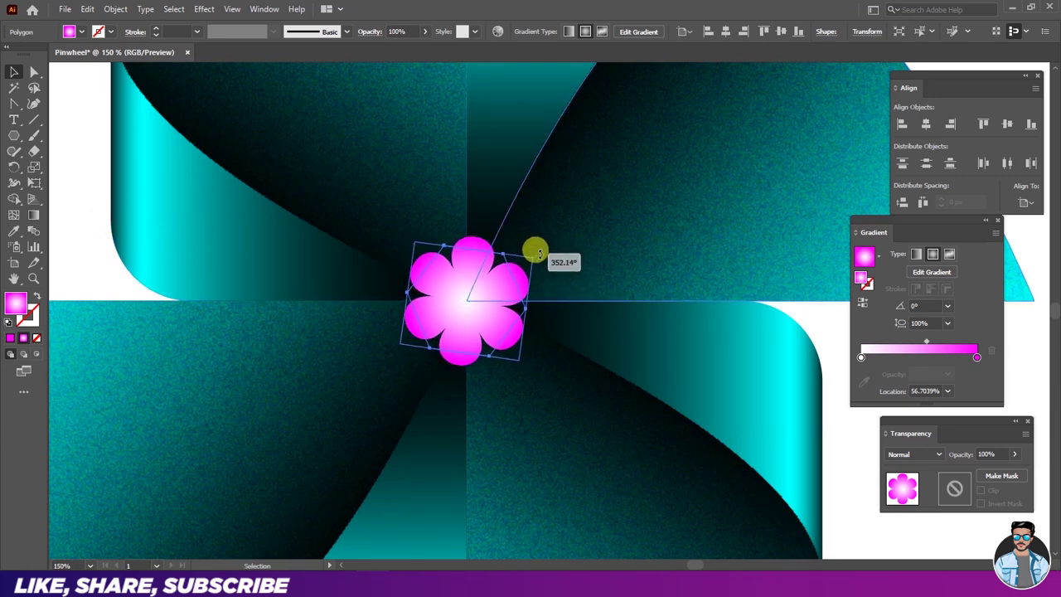
Step: Draw a small 40 px radial white-to-magenta gradient circle at the flower's centre
click(91, 237)
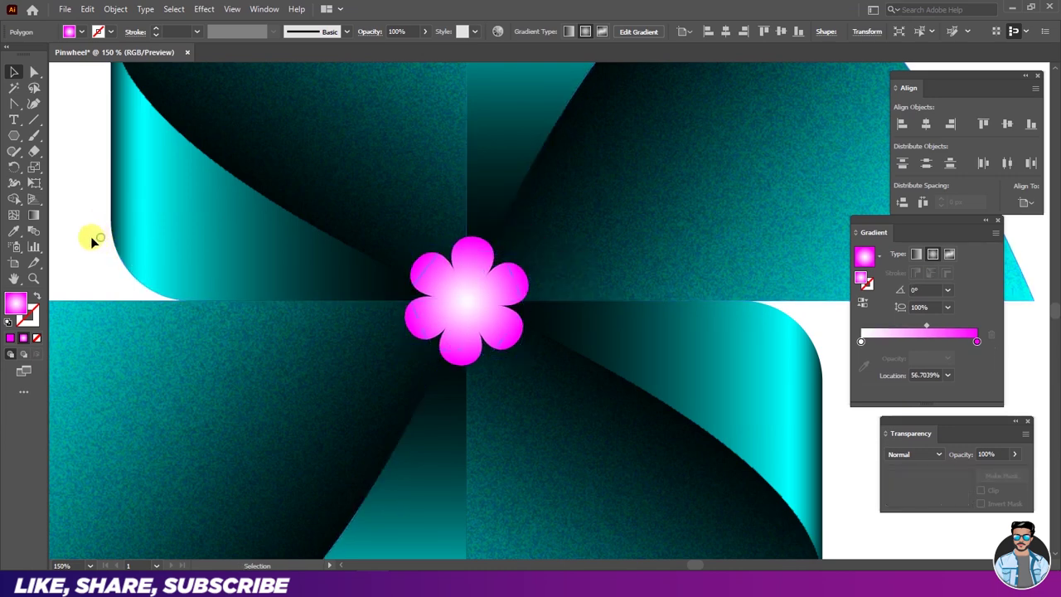
mouse_move(13, 141)
mouse_down()
mouse_move(44, 139)
mouse_move(48, 170)
mouse_move(71, 170)
mouse_up()
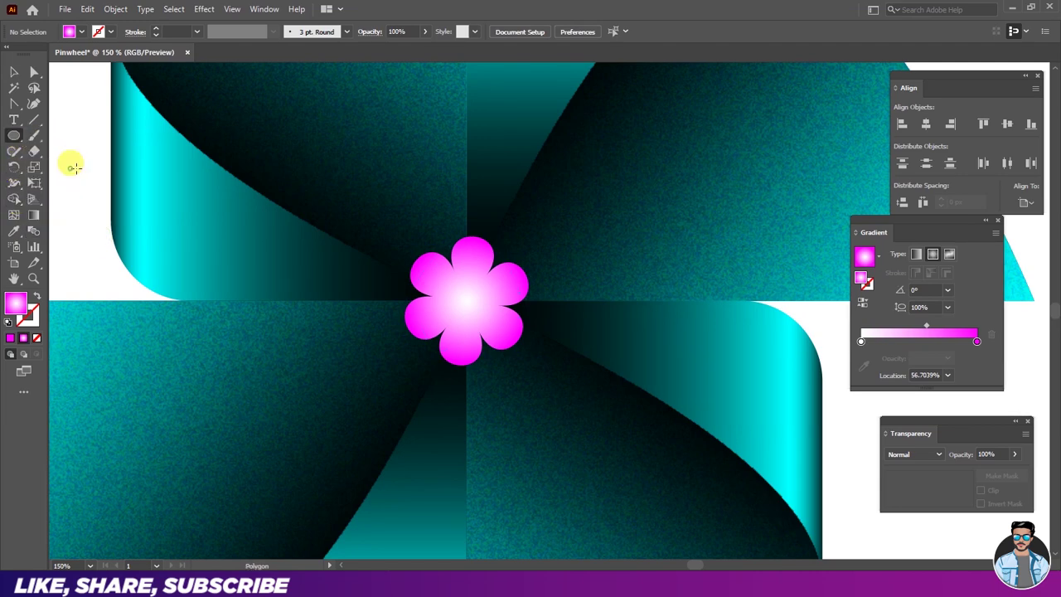
scroll(472, 311, up, 2)
drag(468, 296, 512, 244)
mouse_move(881, 226)
mouse_down()
mouse_move(838, 218)
mouse_move(763, 153)
mouse_up()
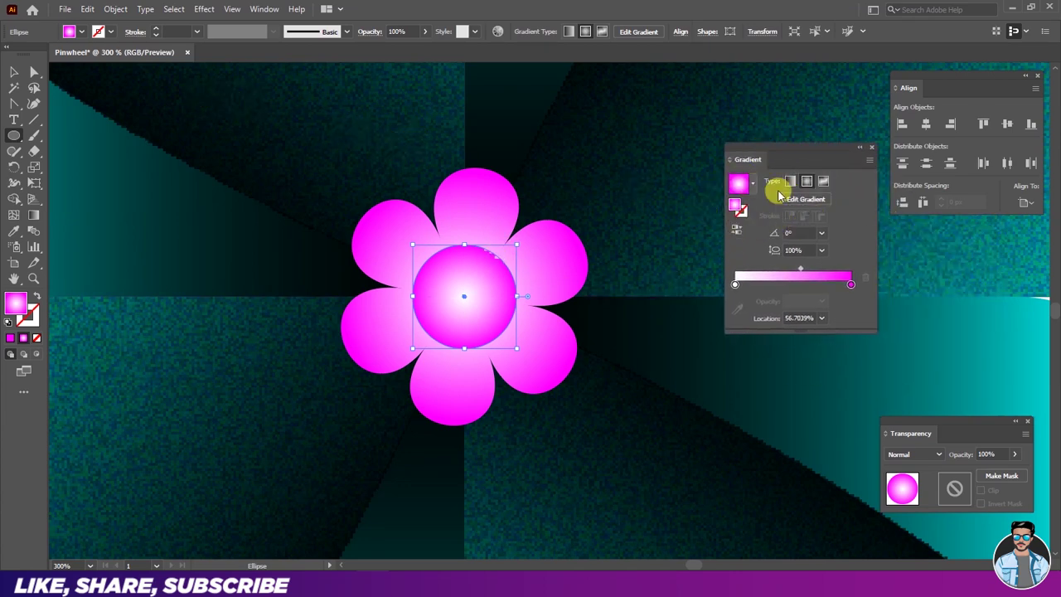
Step: Copy the circle and paste an identical copy in front of it
click(88, 9)
click(88, 71)
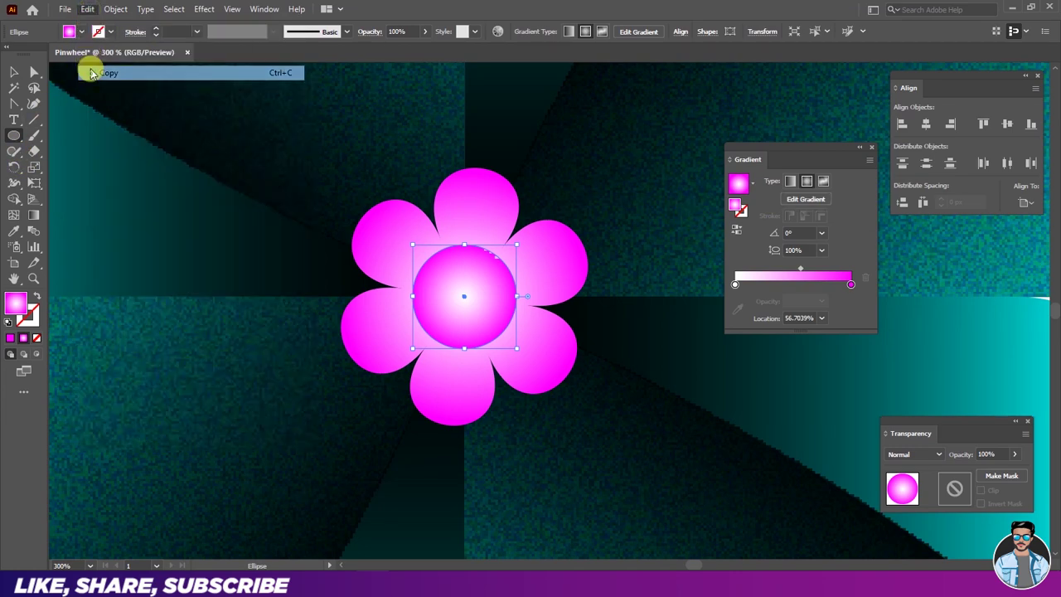
click(87, 11)
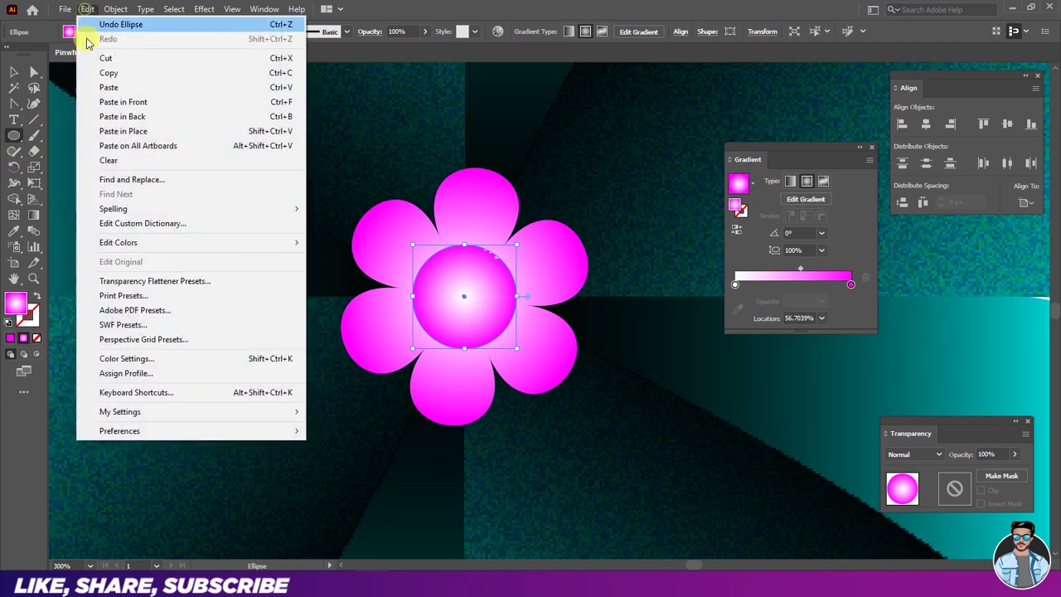
click(91, 102)
scroll(473, 280, up, 1)
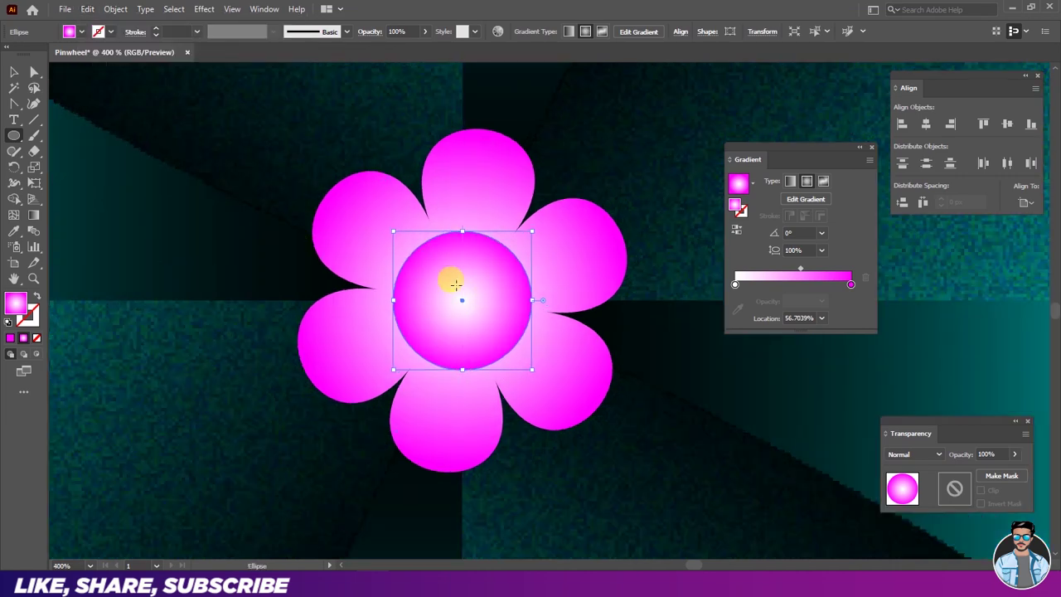
Step: Give the copied circle a black stroke and no fill
click(99, 31)
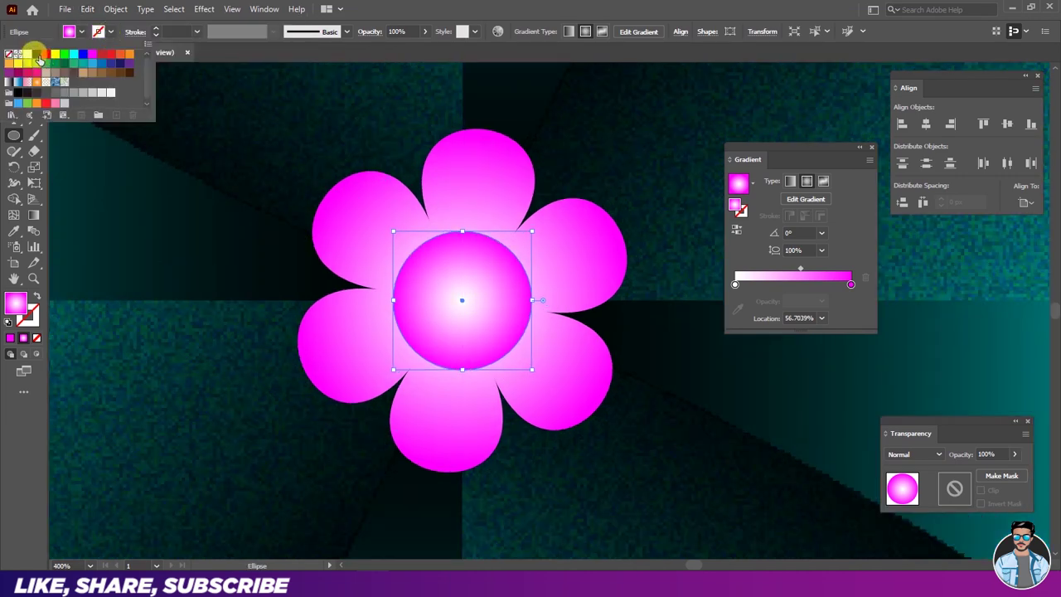
click(36, 54)
click(80, 32)
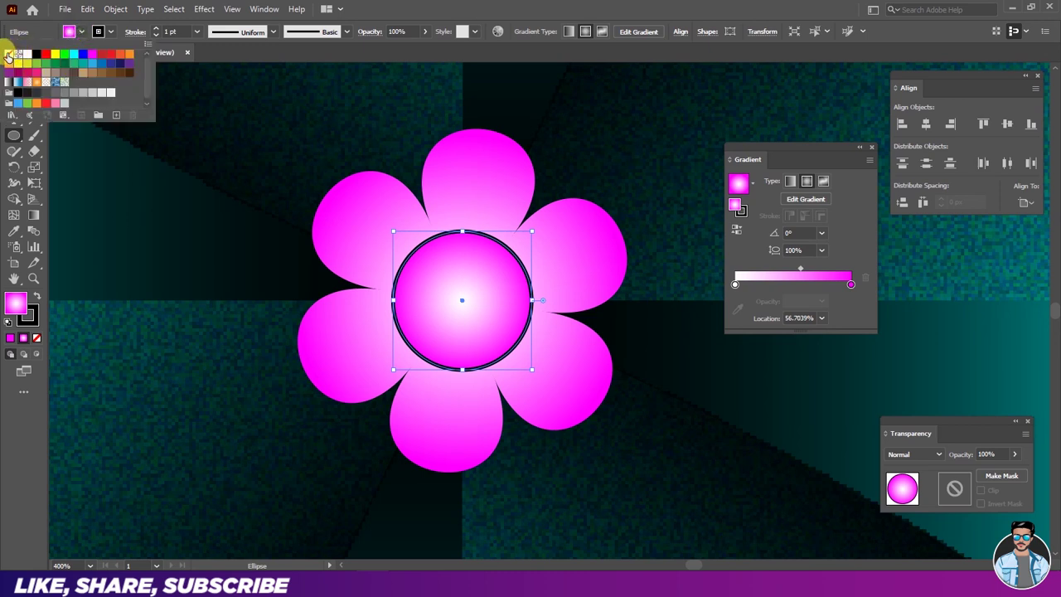
click(8, 55)
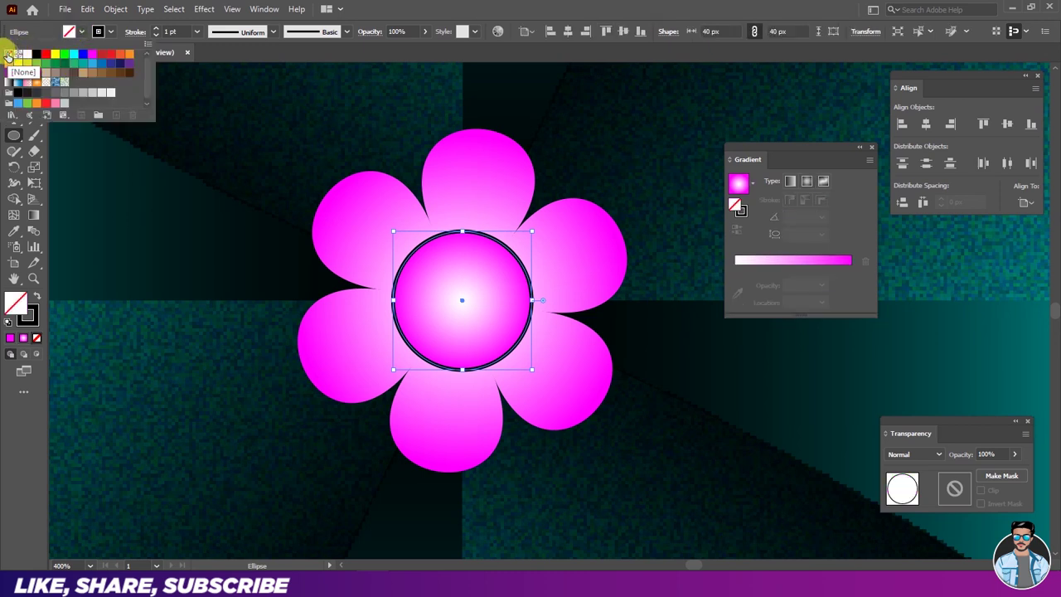
Step: Align the stroke inside at 7 pt, then Expand Appearance into a filled ring
click(131, 33)
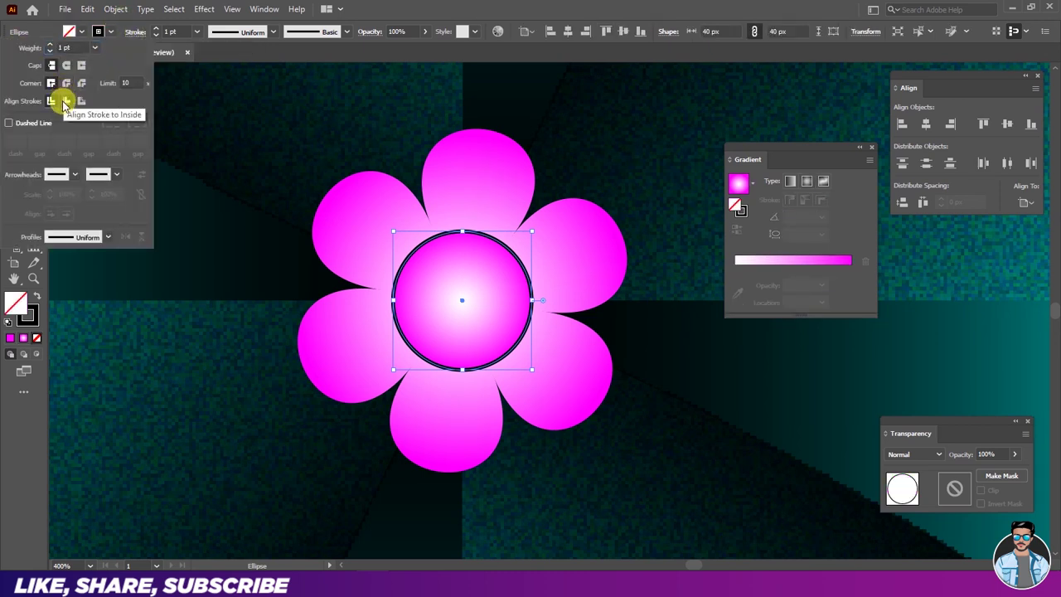
click(66, 101)
click(51, 45)
click(51, 45)
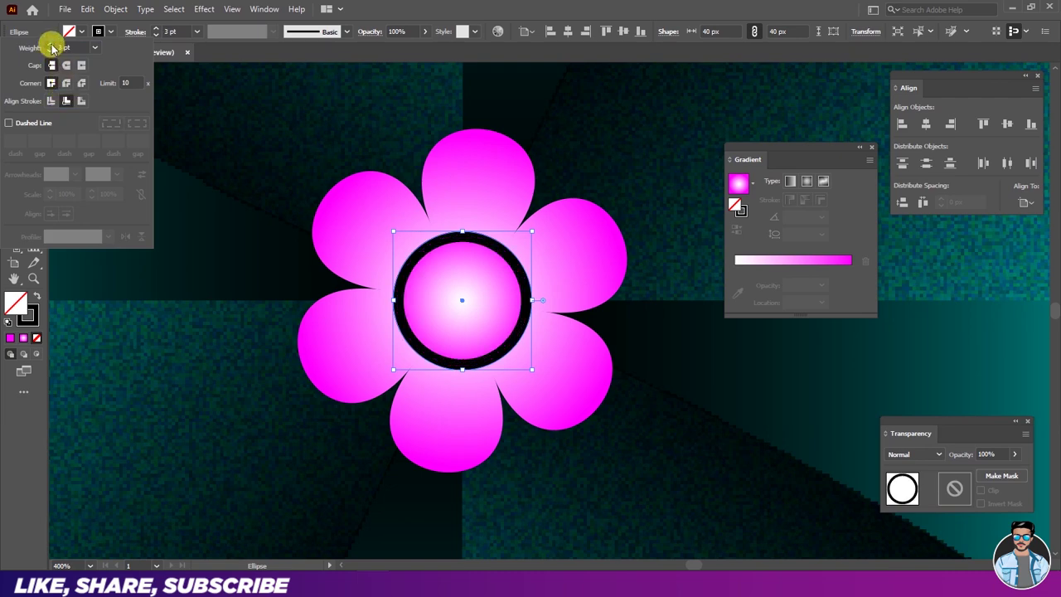
click(51, 46)
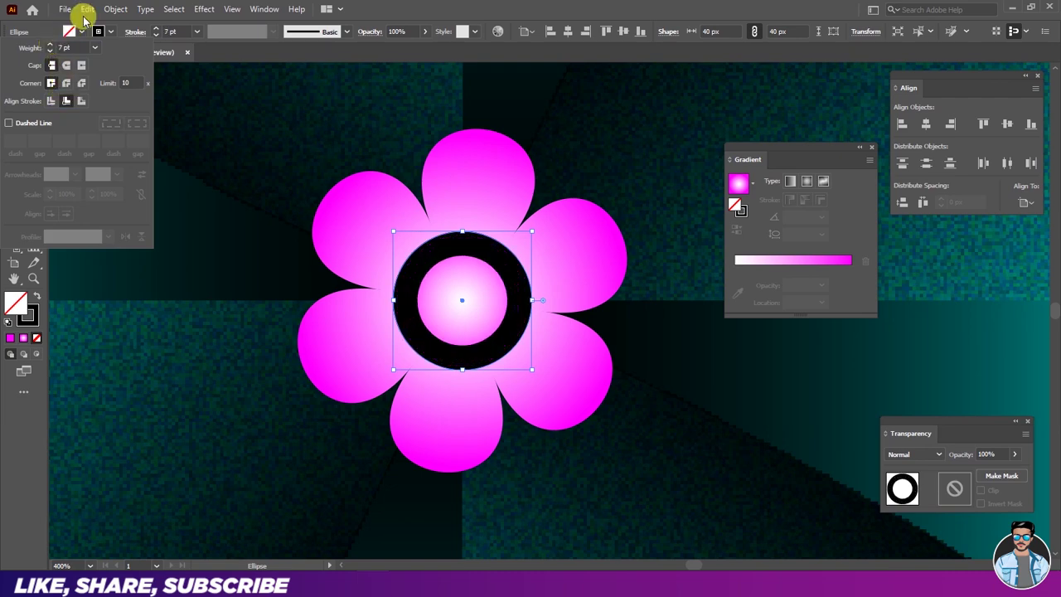
click(114, 10)
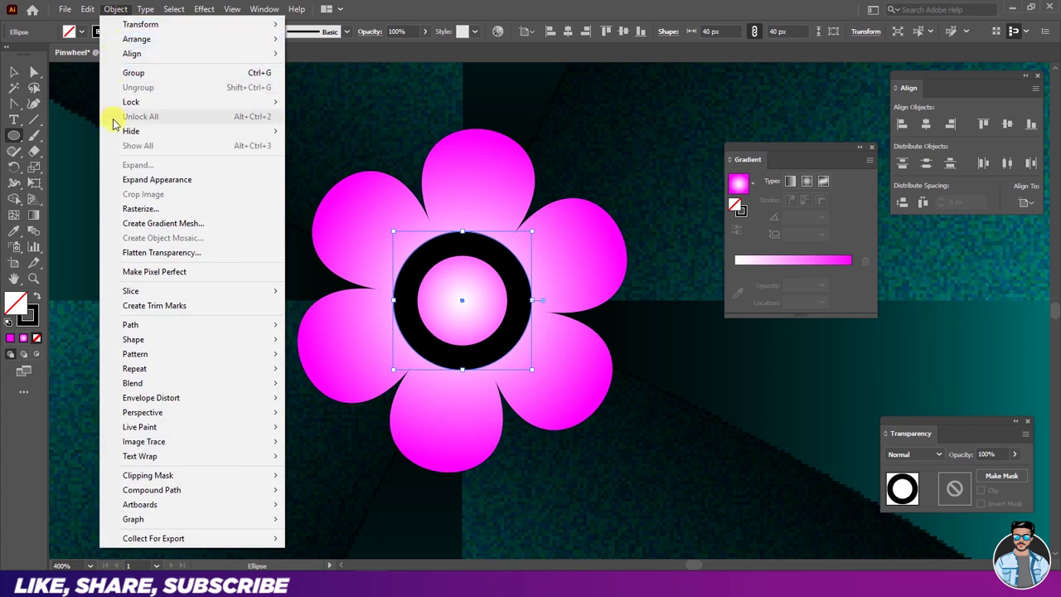
click(138, 187)
Step: Eyedrop the flower's pink radial gradient onto the ring and redraw it from upper left to lower right
drag(14, 234, 52, 232)
click(473, 286)
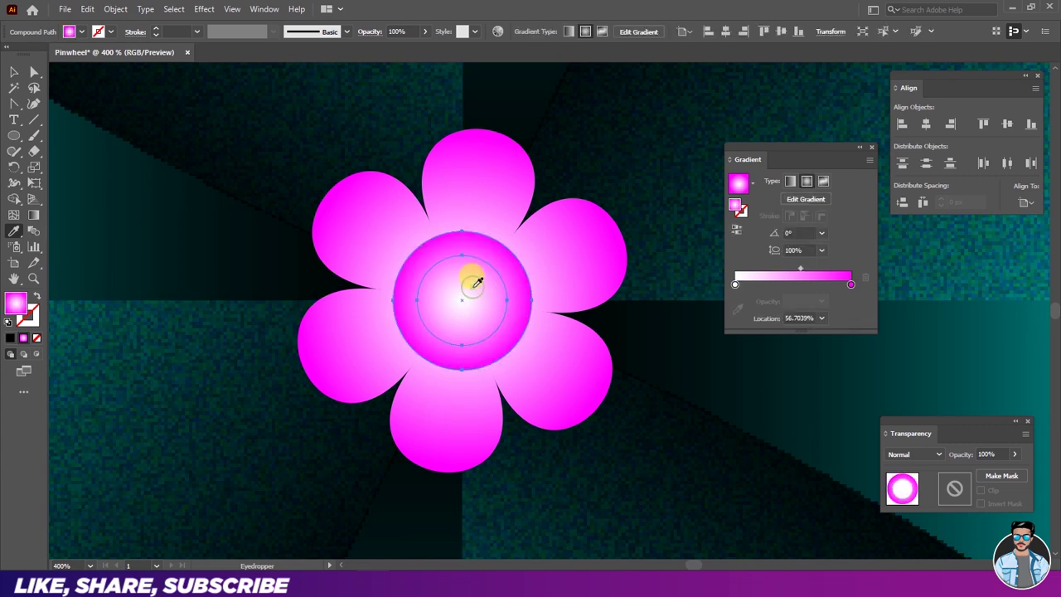
click(33, 215)
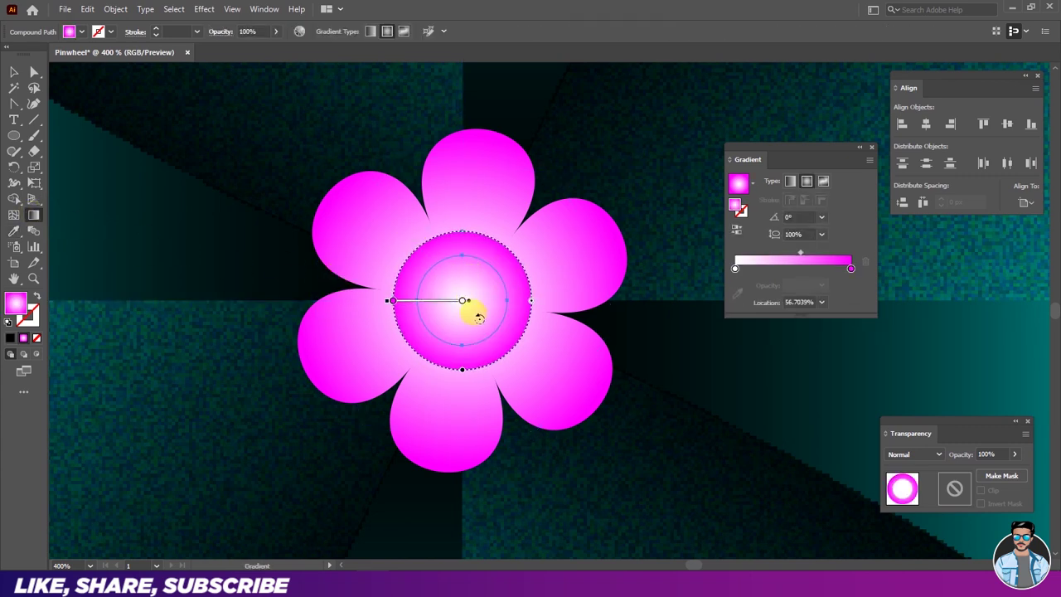
drag(464, 300, 406, 342)
drag(404, 229, 505, 356)
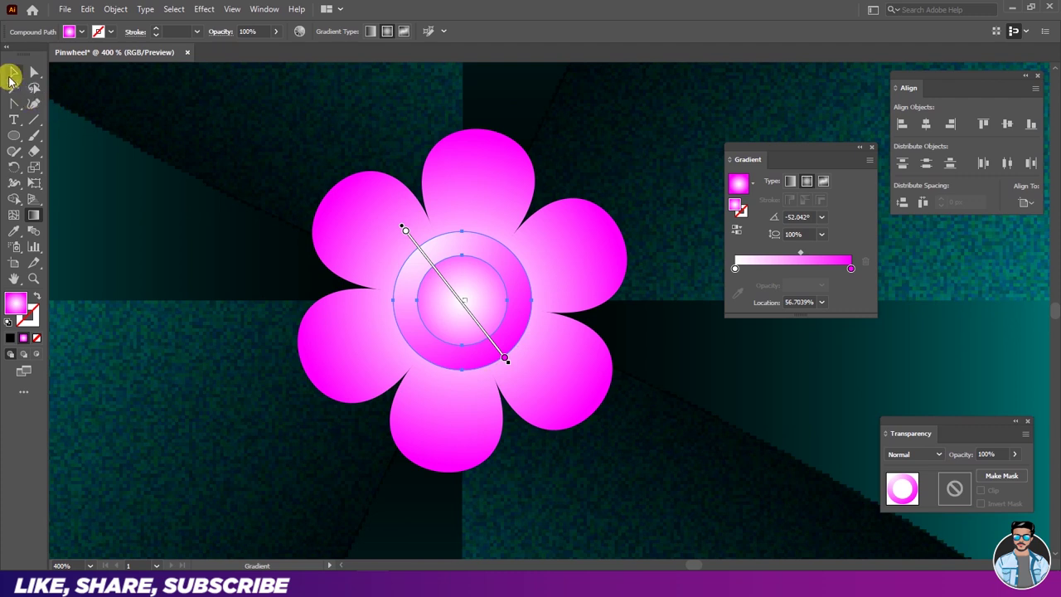
Step: Move the centre circle's magenta gradient stop inward to 85.96%, keeping a white core
click(12, 74)
click(213, 140)
click(453, 282)
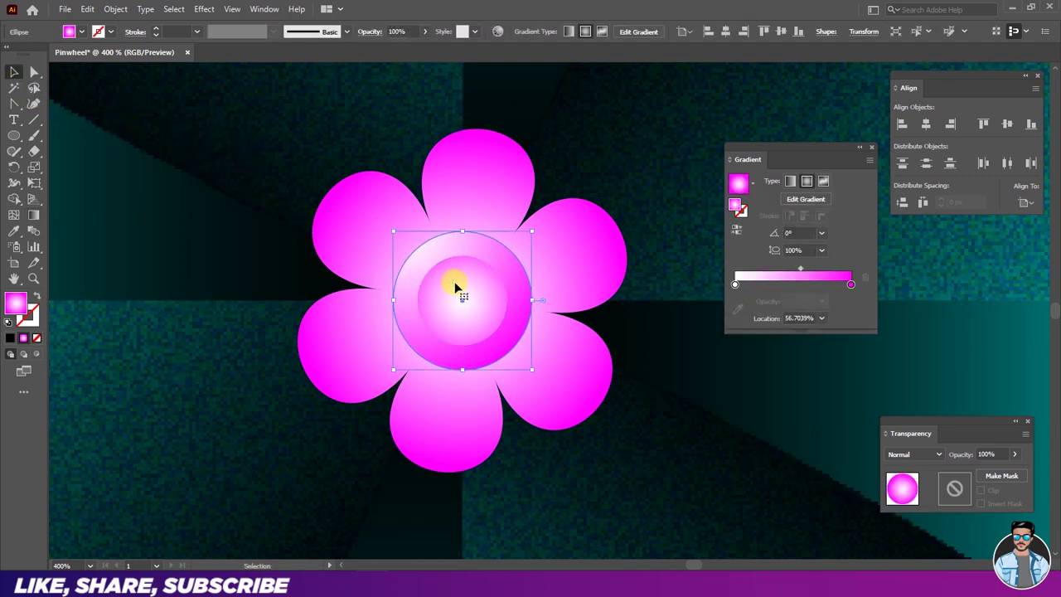
click(35, 216)
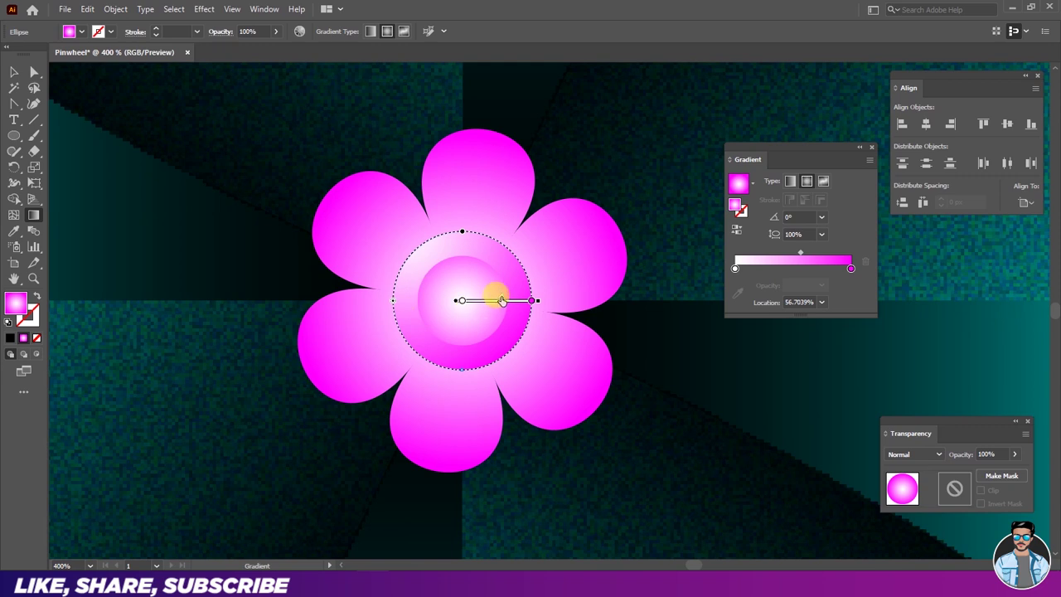
mouse_move(501, 301)
mouse_down()
mouse_move(493, 301)
mouse_move(502, 298)
mouse_up()
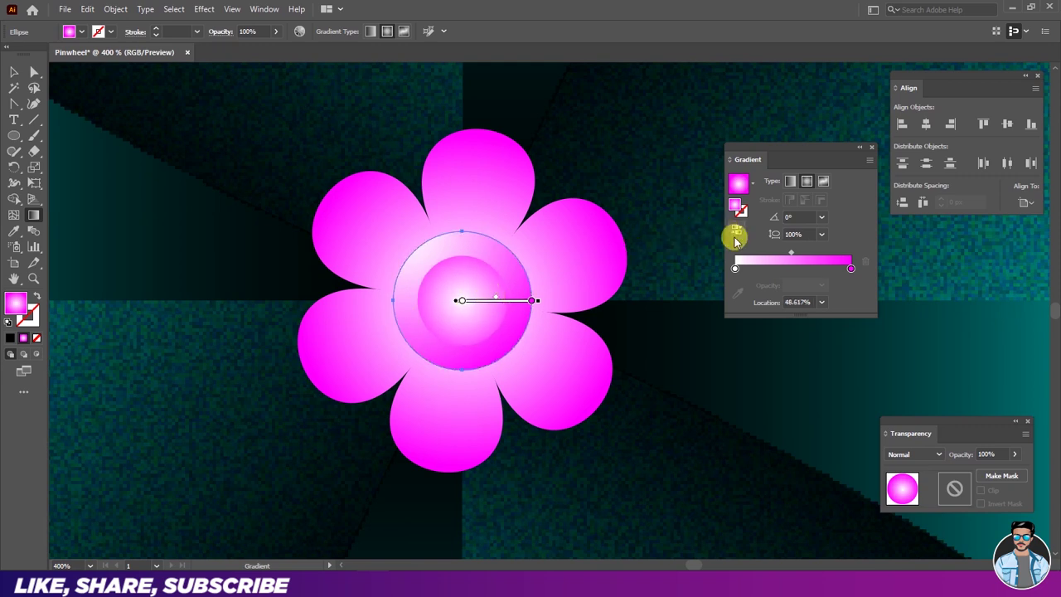
click(738, 235)
click(739, 235)
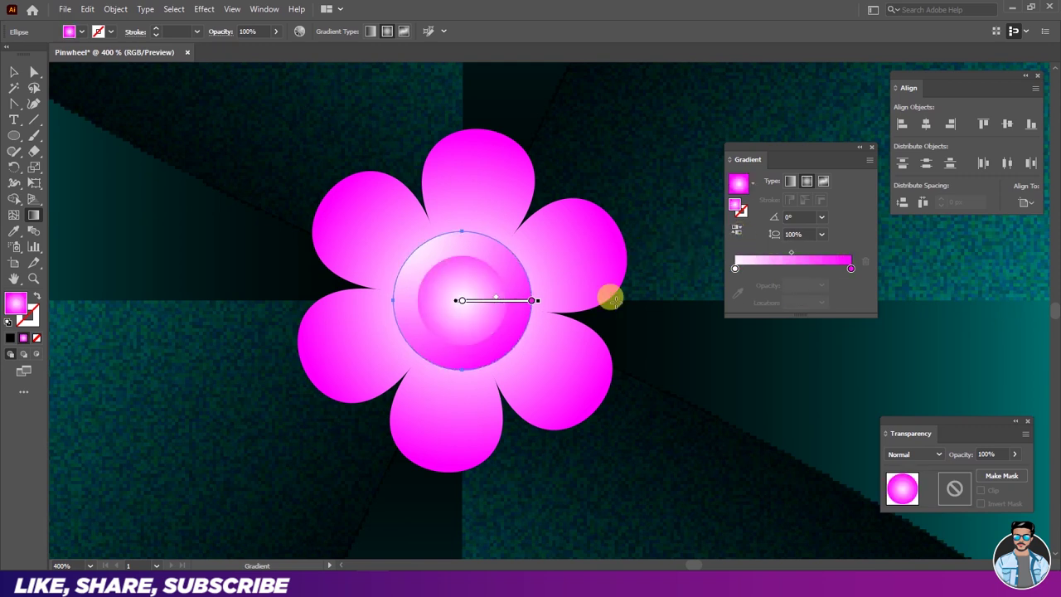
drag(535, 301, 502, 301)
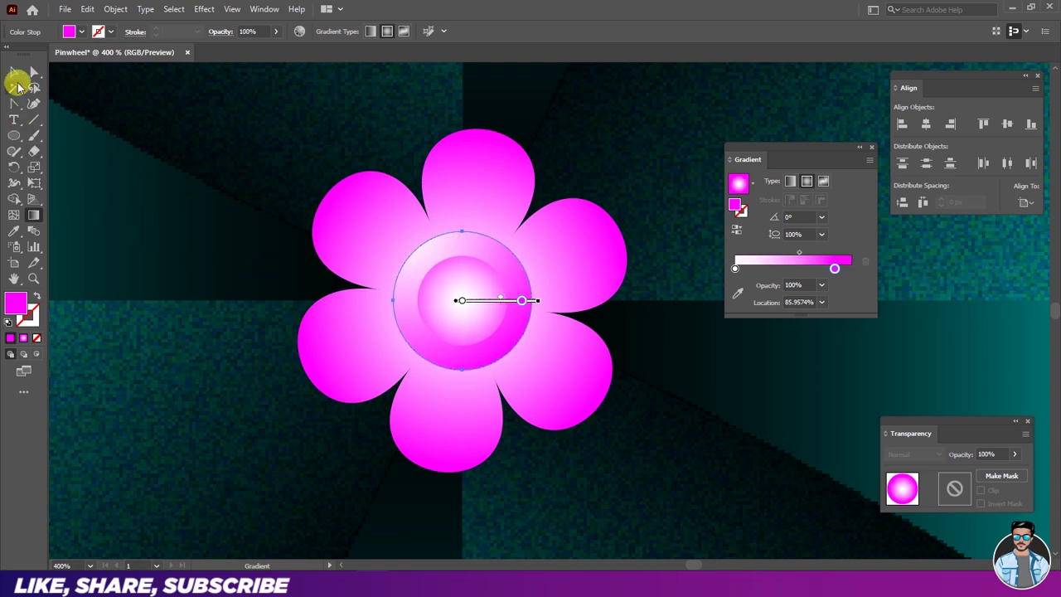
click(13, 73)
Step: Marquee-select every pinwheel part and group them together
scroll(445, 232, down, 1)
scroll(445, 234, down, 2)
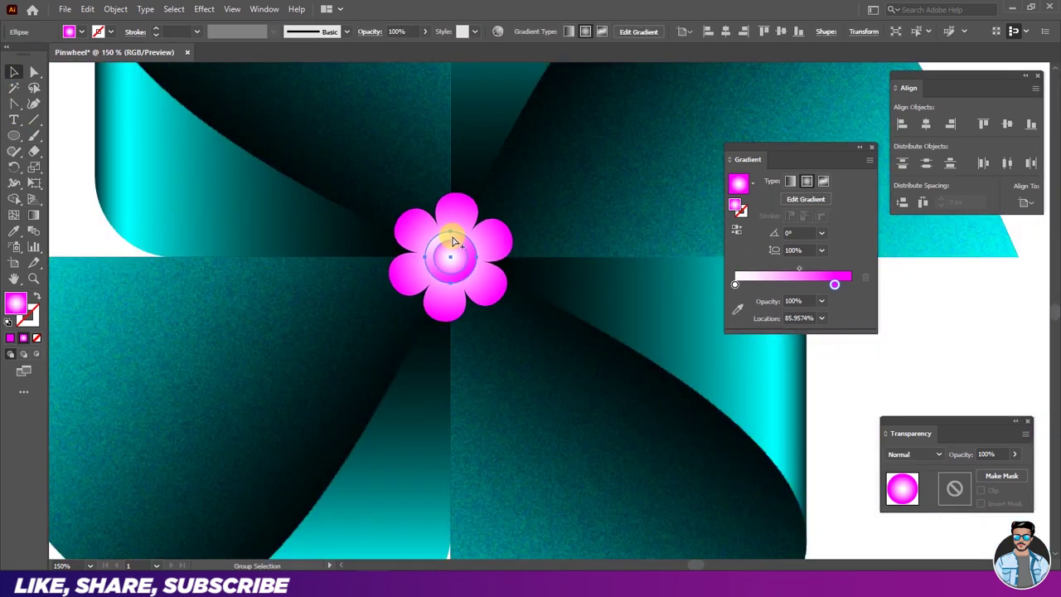
scroll(443, 230, down, 1)
click(734, 390)
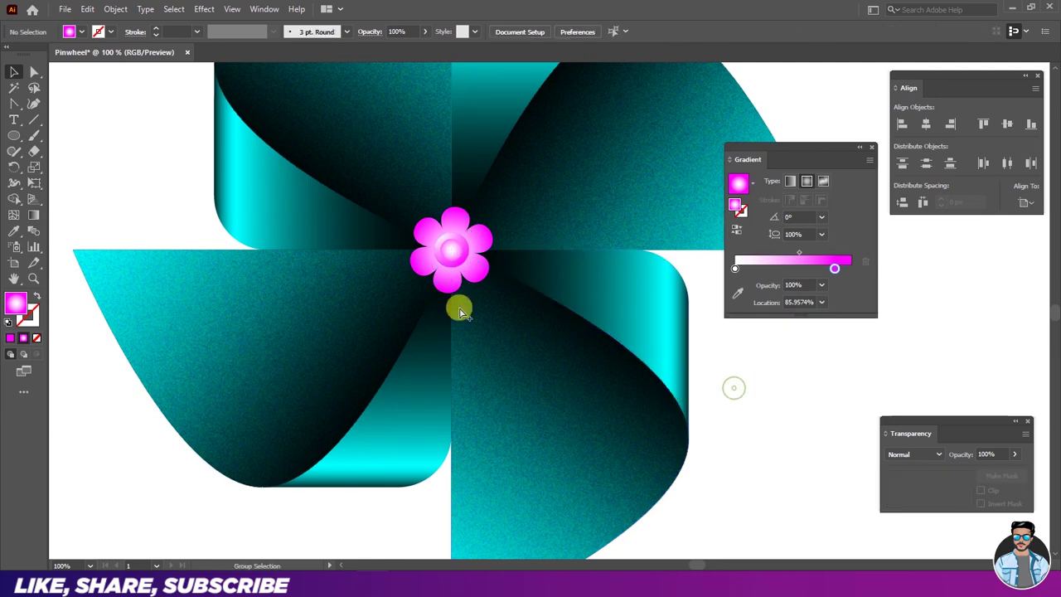
scroll(381, 233, down, 2)
scroll(555, 323, down, 1)
scroll(506, 274, up, 1)
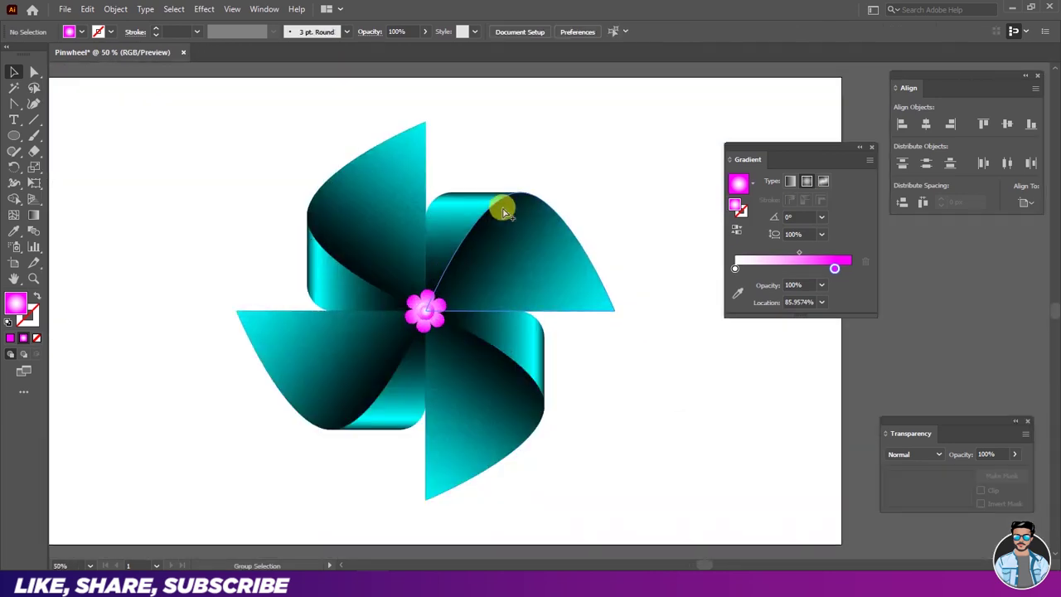
drag(393, 262, 597, 482)
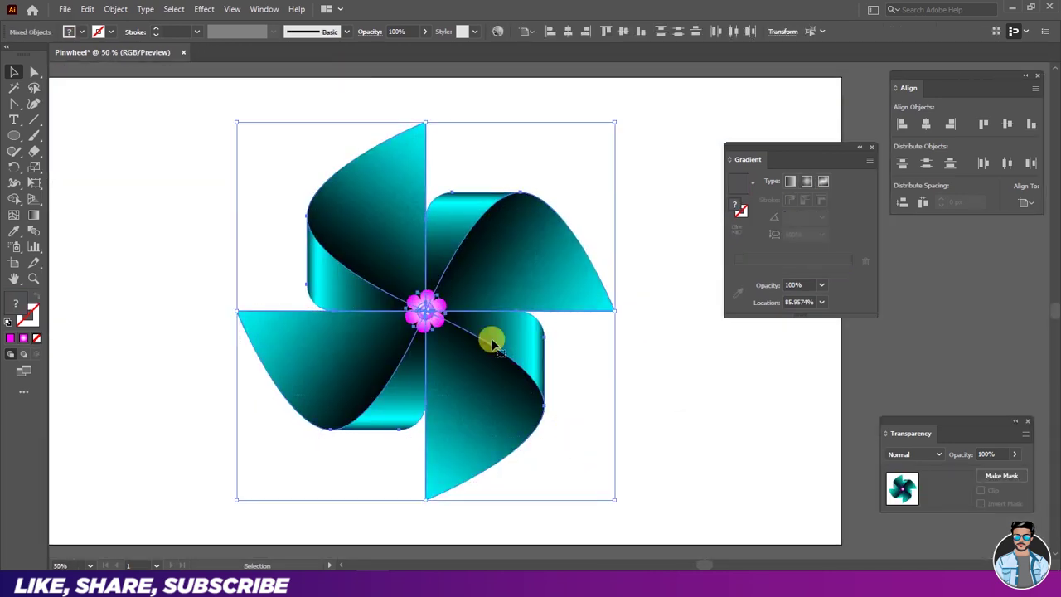
right_click(487, 325)
click(518, 423)
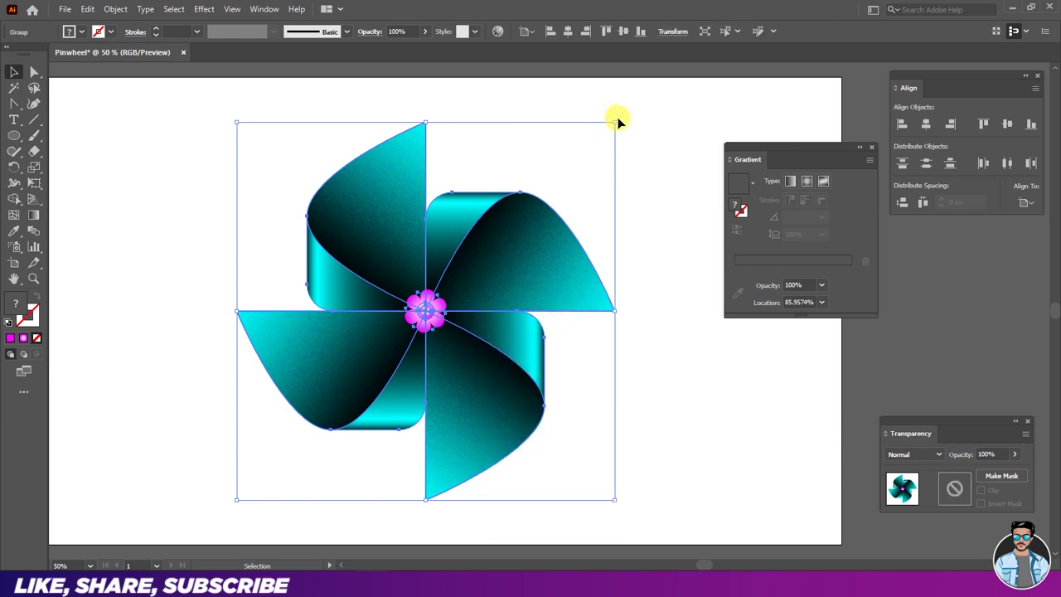
Step: Rotate the grouped pinwheel so its blades sweep diagonally, then re-centre the view
drag(623, 119, 709, 262)
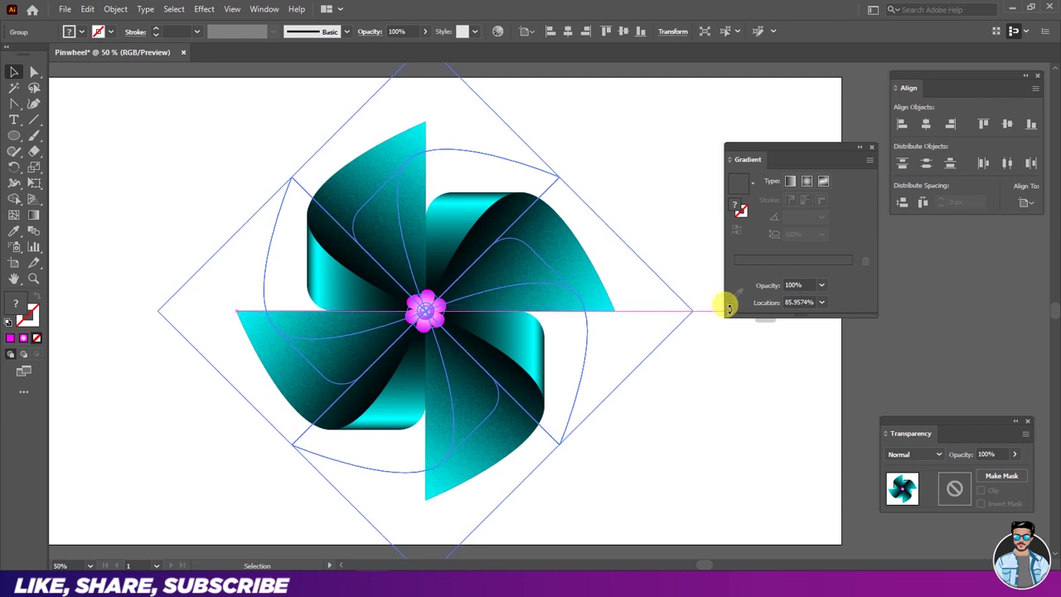
drag(710, 263, 728, 312)
click(663, 213)
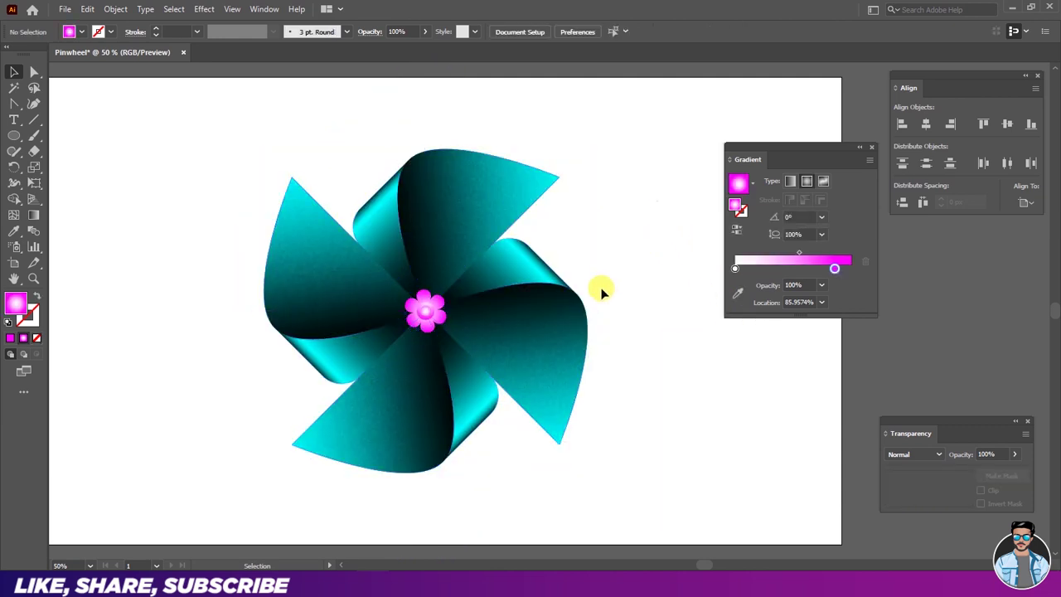
mouse_move(591, 220)
mouse_down()
mouse_move(664, 218)
mouse_move(671, 239)
mouse_up()
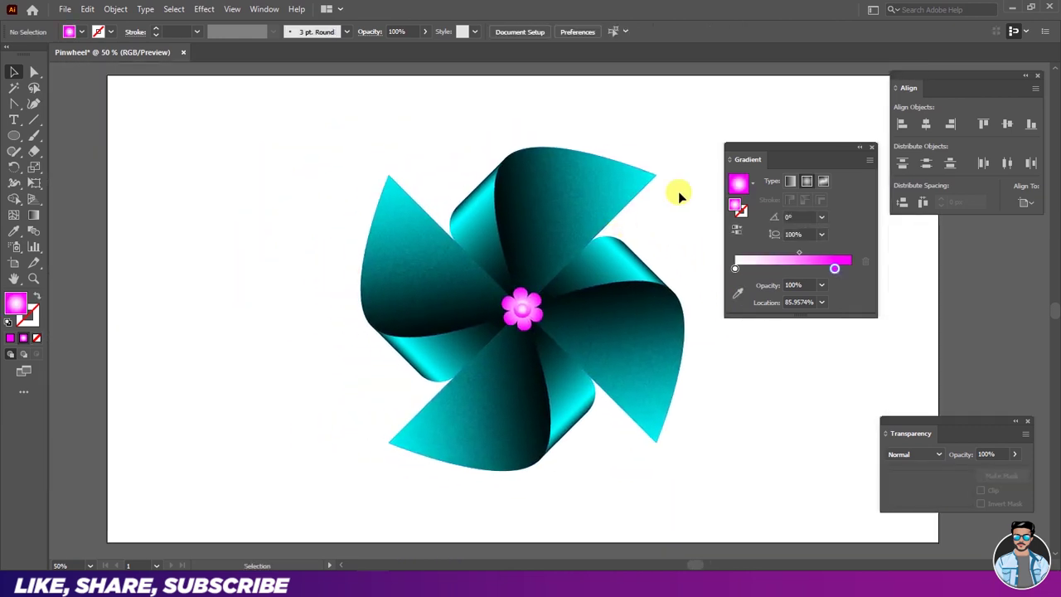
Step: Close the Gradient, Transparency and Align panels and inspect the flower hub
click(870, 150)
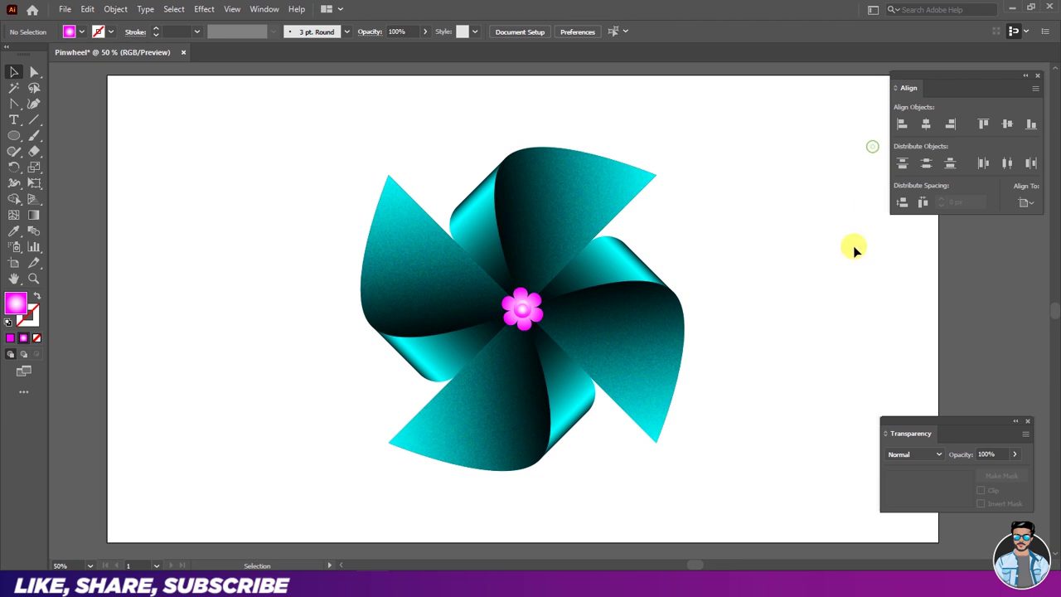
click(1028, 423)
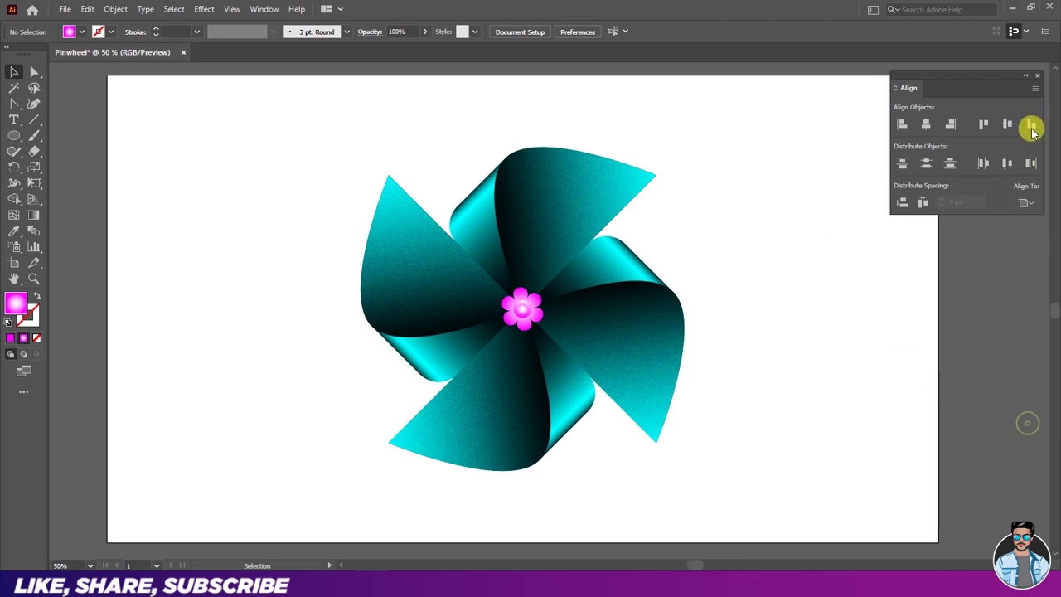
click(1039, 76)
key(ctrl+plus)
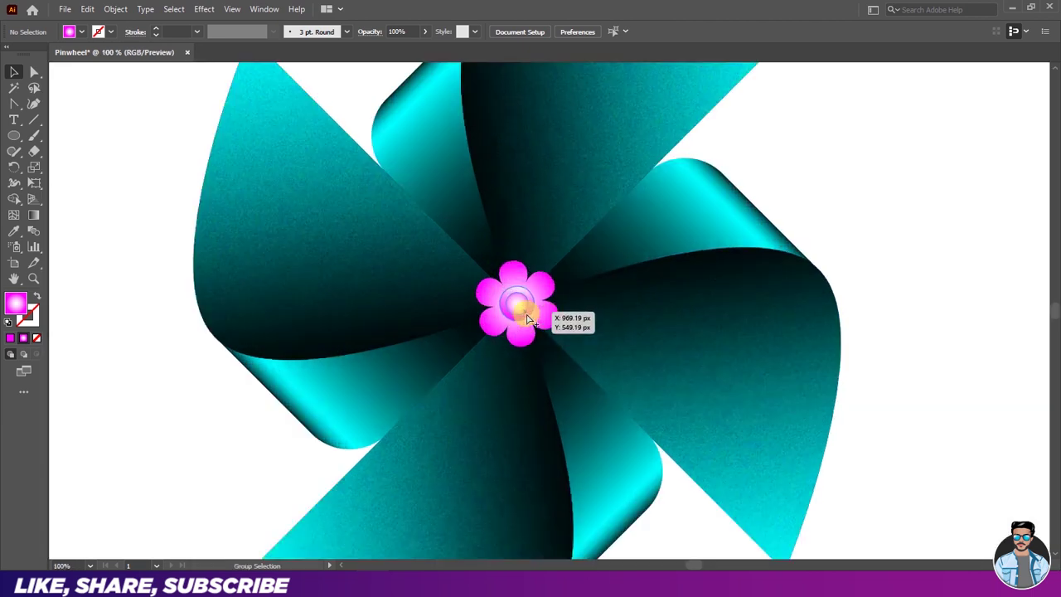
key(ctrl+minus)
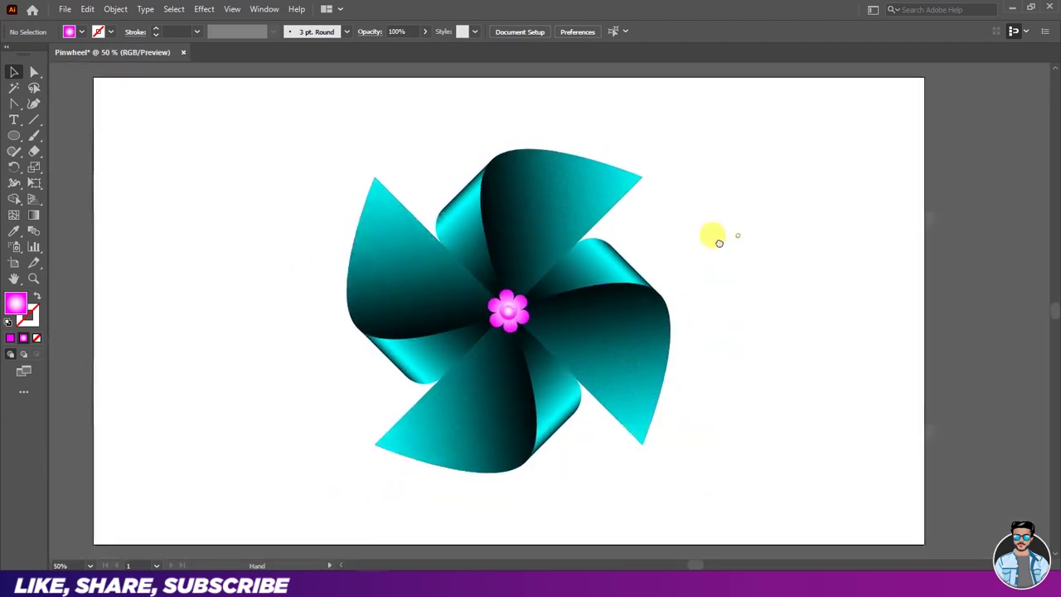